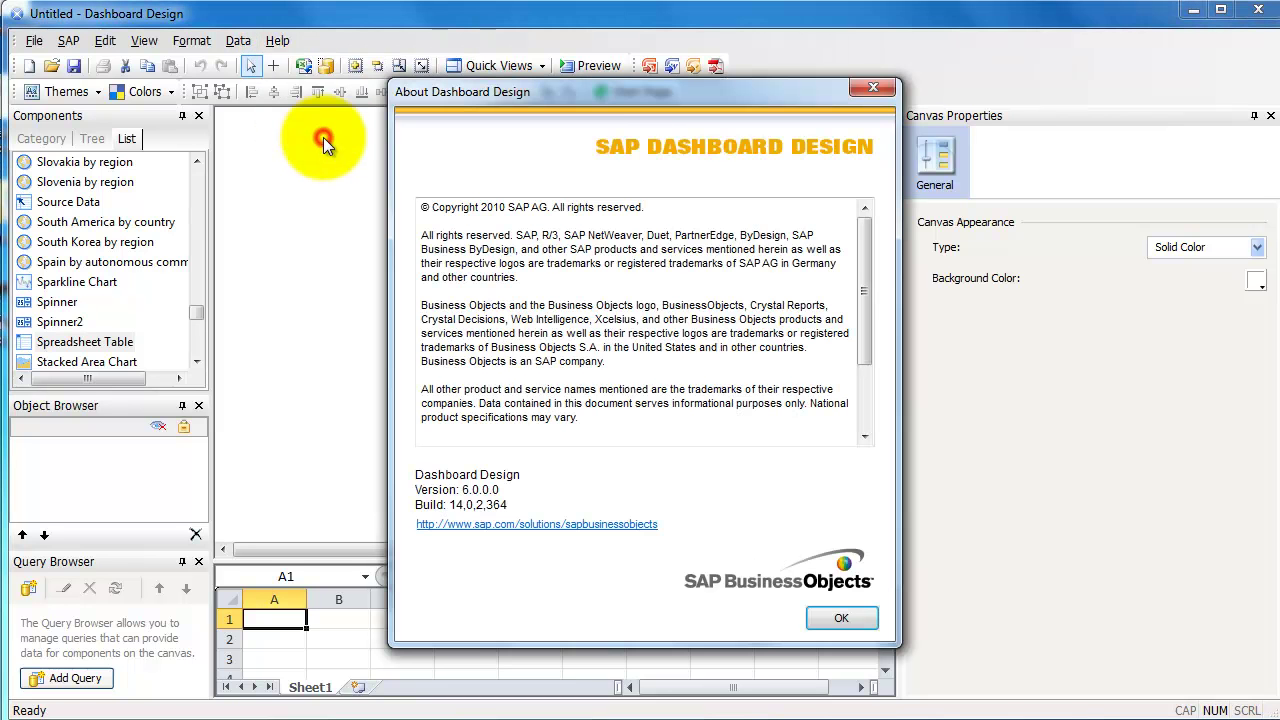
Step: Dismiss the About box and open the User Guide sample 'Chart - Drill Down'
drag(636, 104, 531, 107)
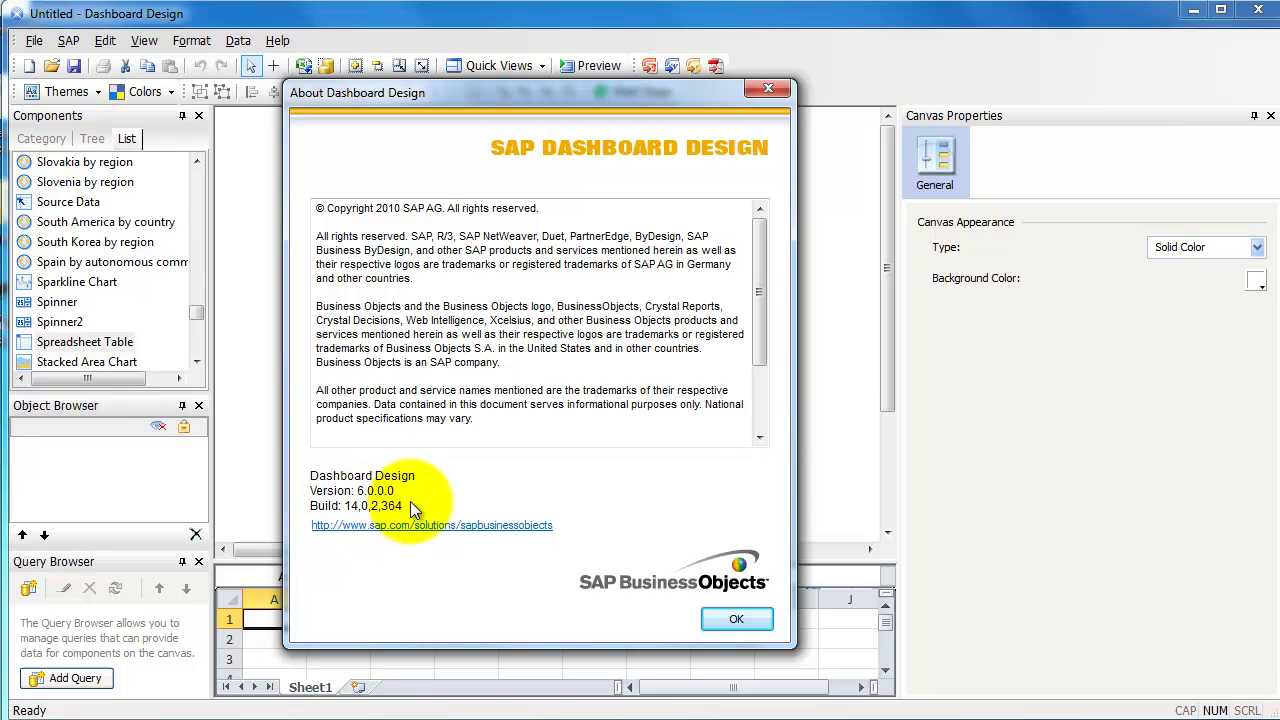
click(744, 632)
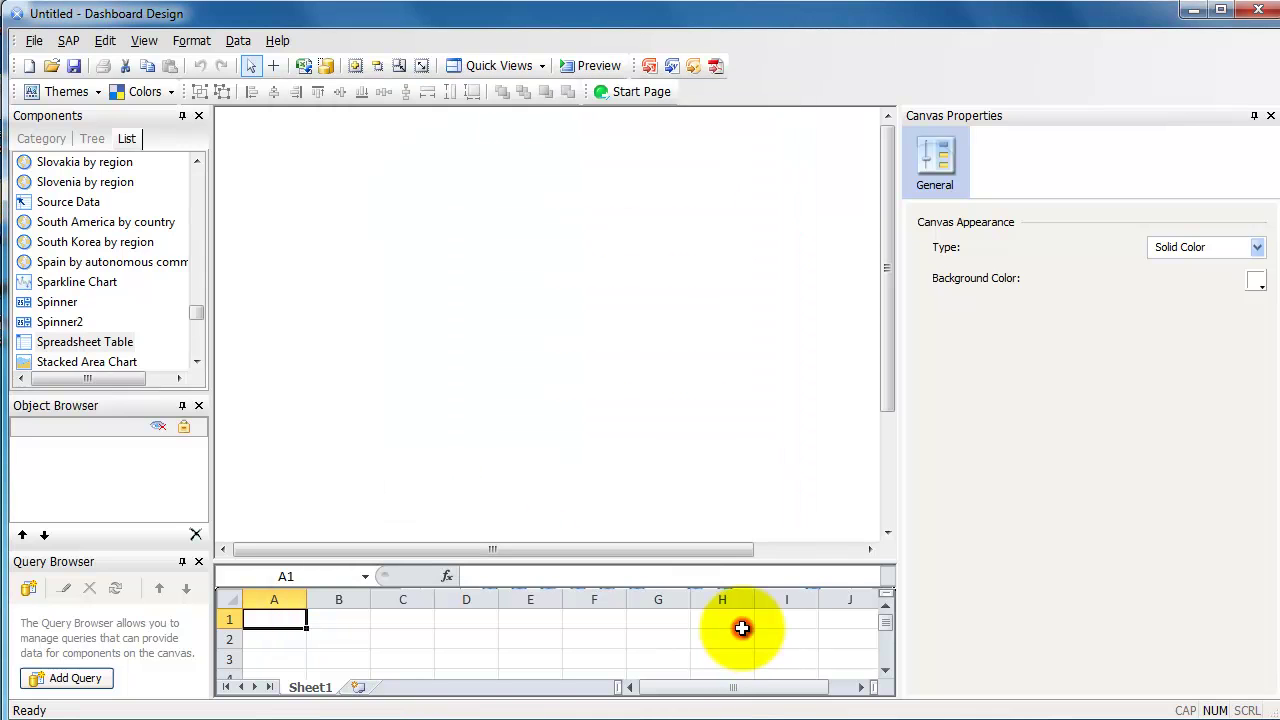
click(30, 44)
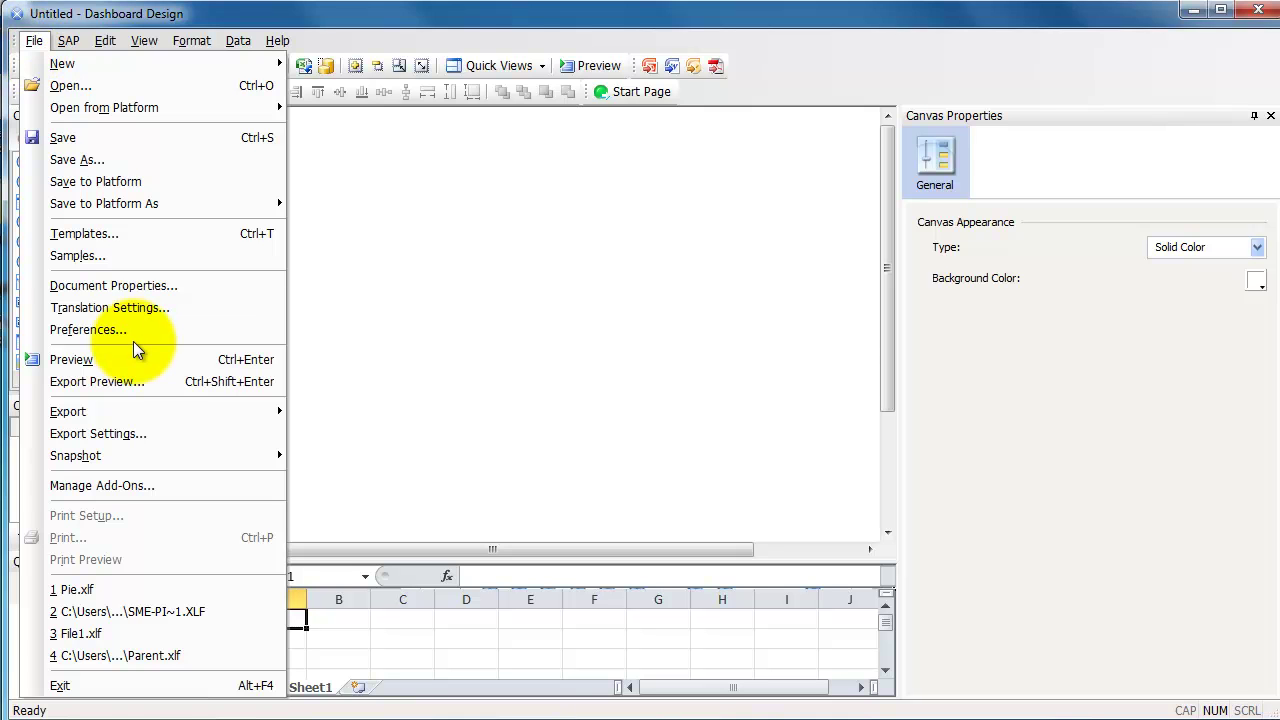
click(150, 258)
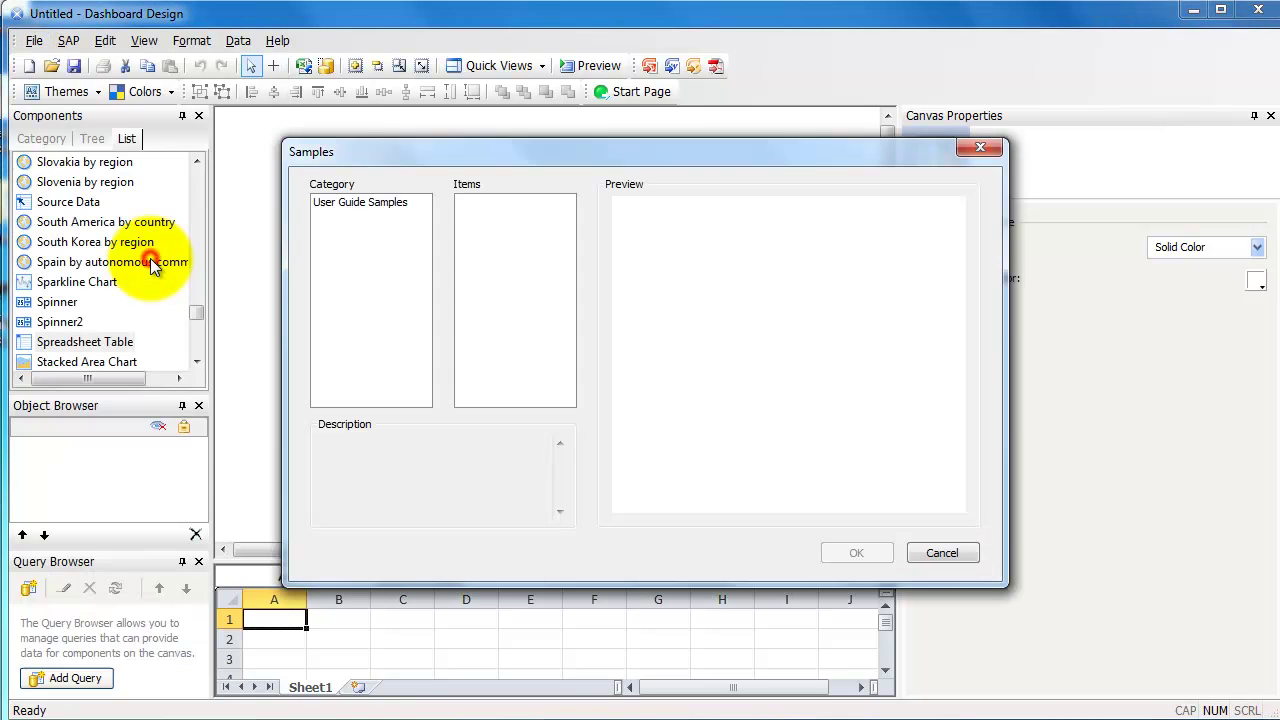
click(361, 202)
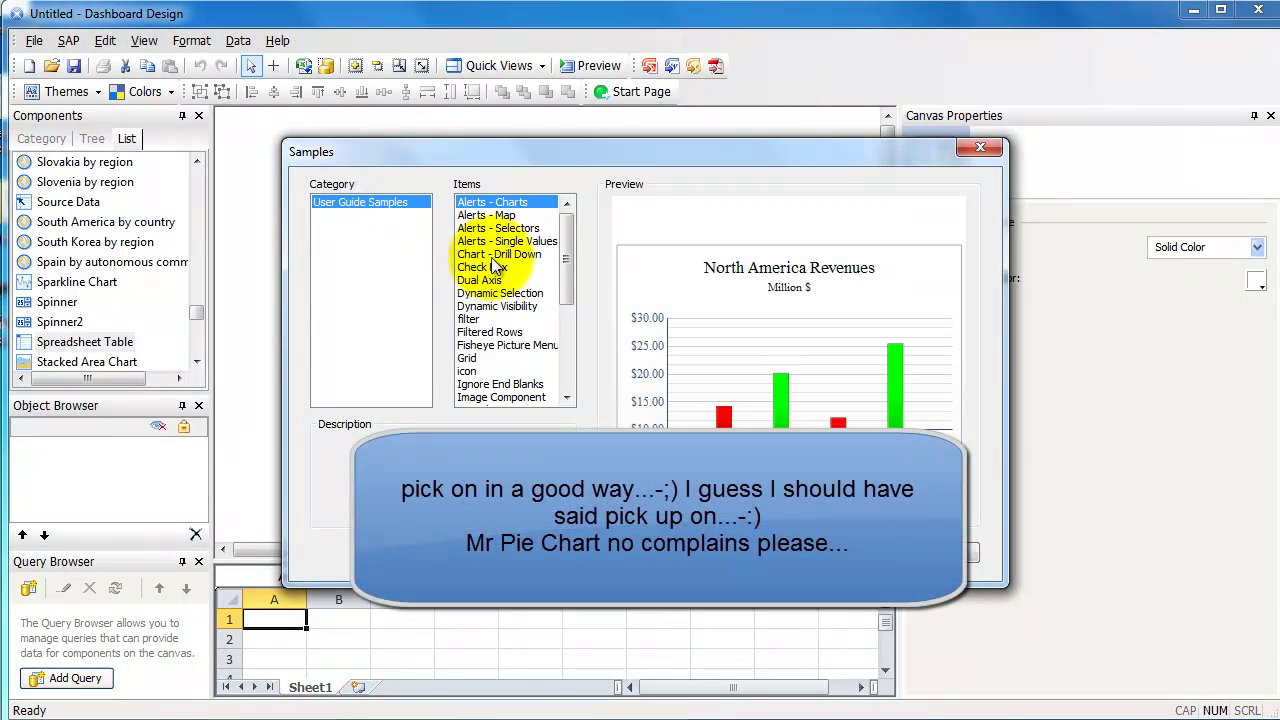
click(492, 256)
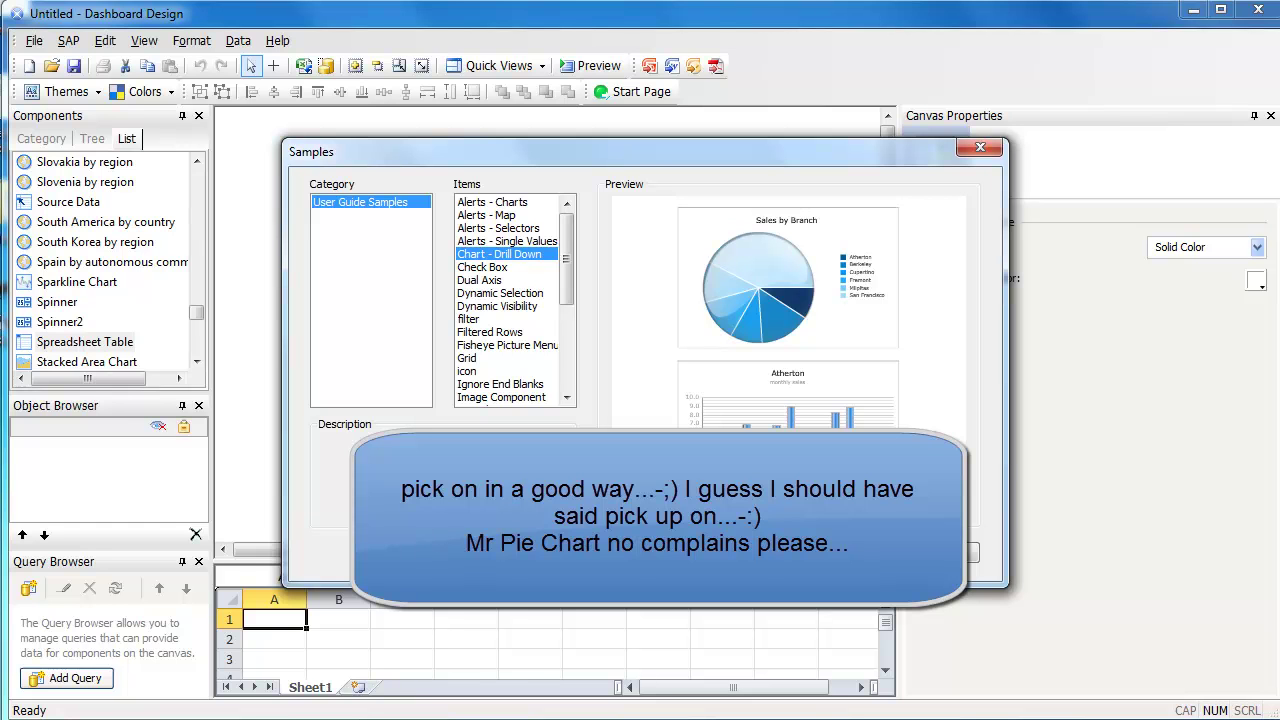
click(842, 549)
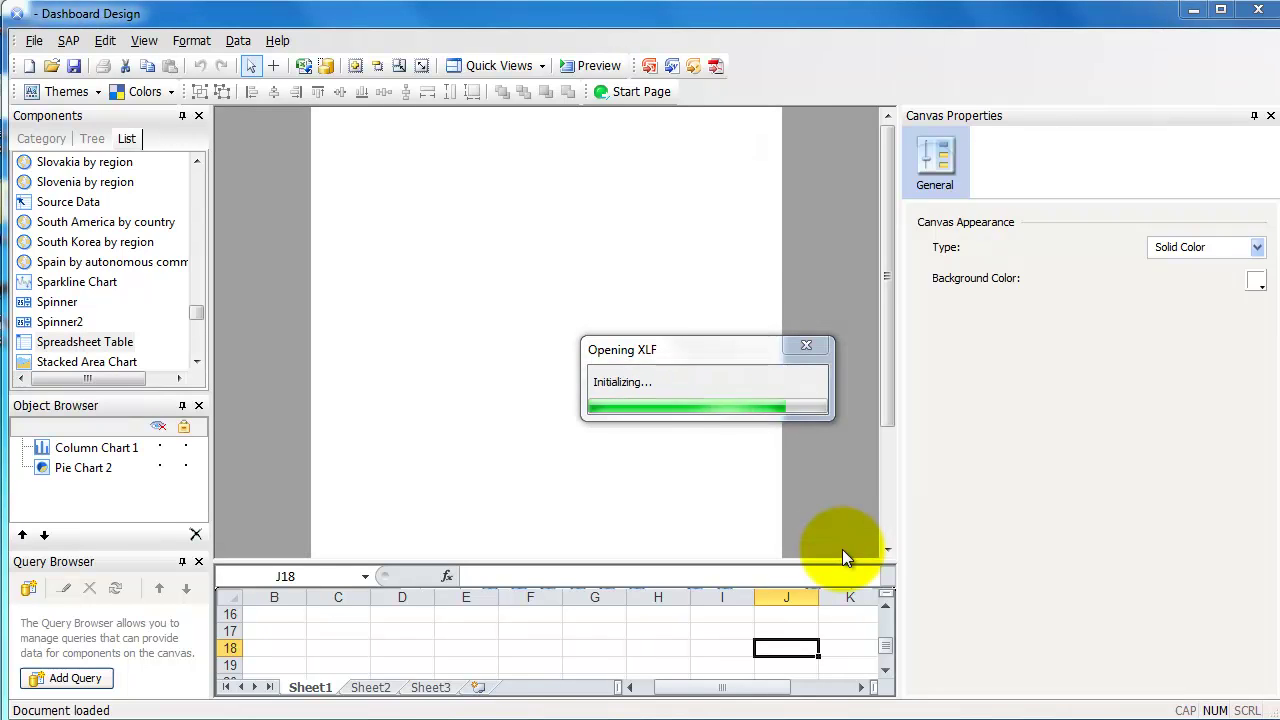
click(589, 74)
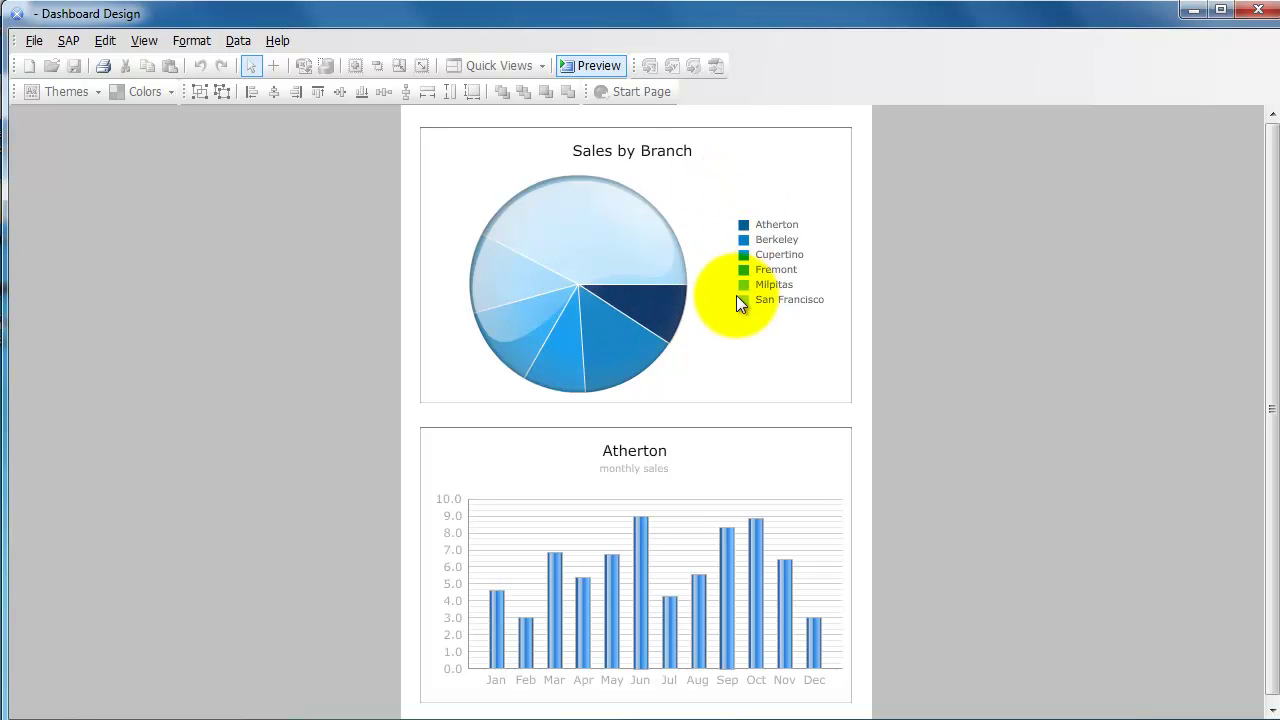
mouse_move(640, 358)
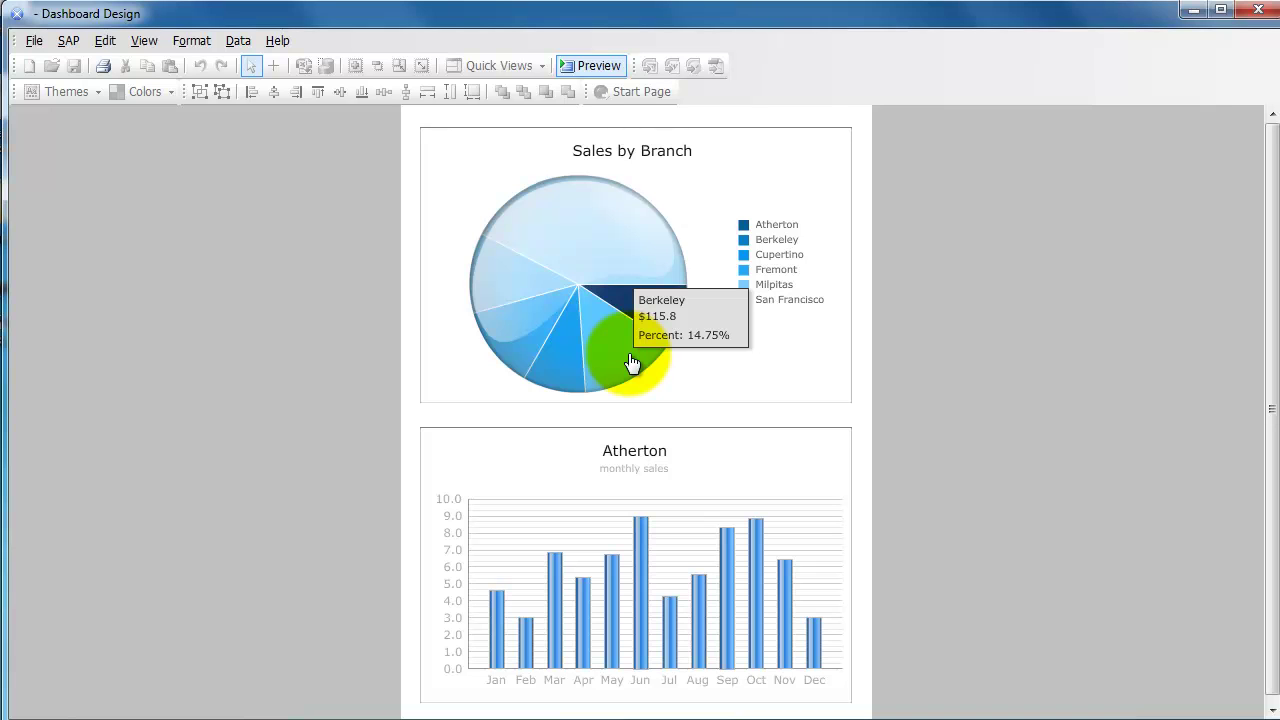
click(628, 356)
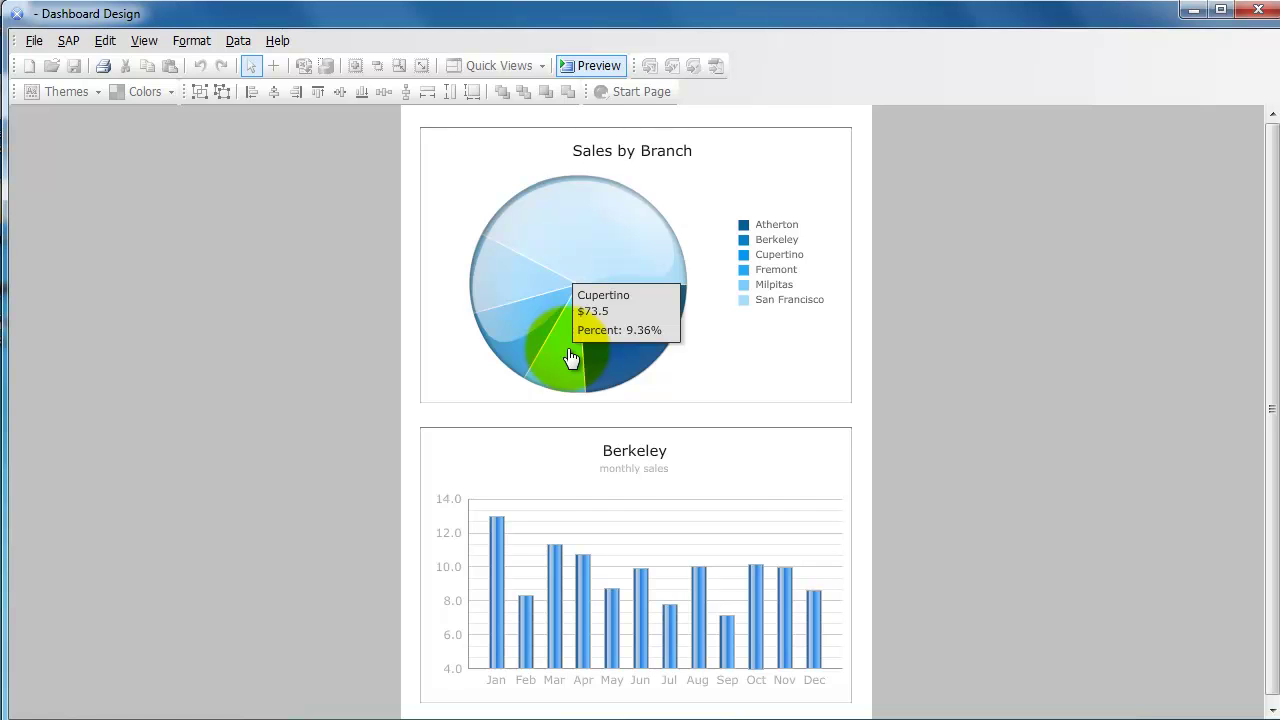
click(570, 358)
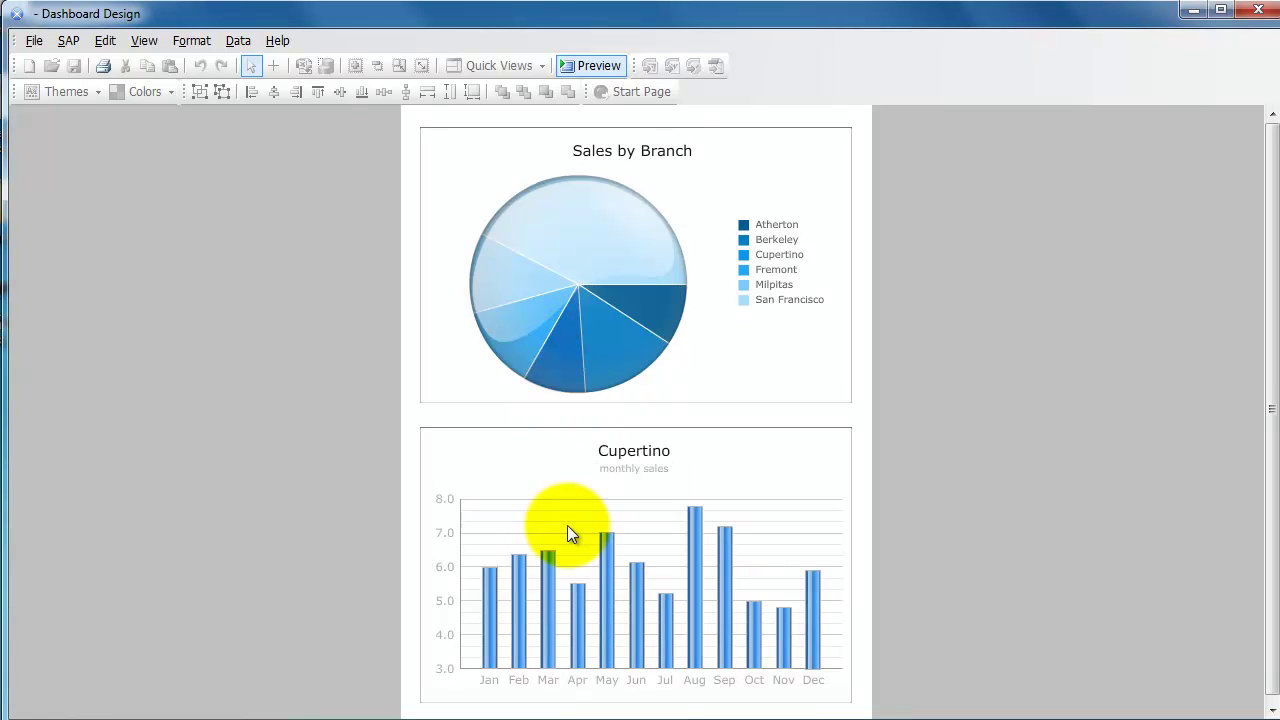
mouse_move(519, 605)
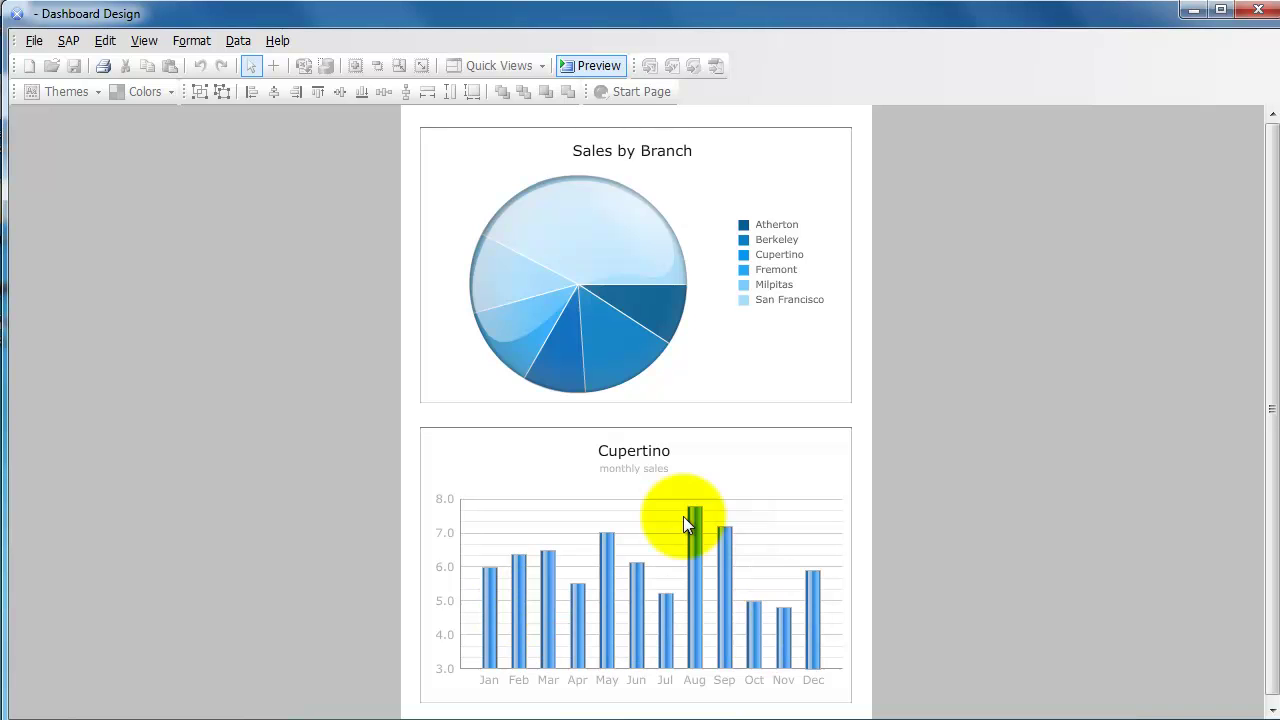
click(519, 352)
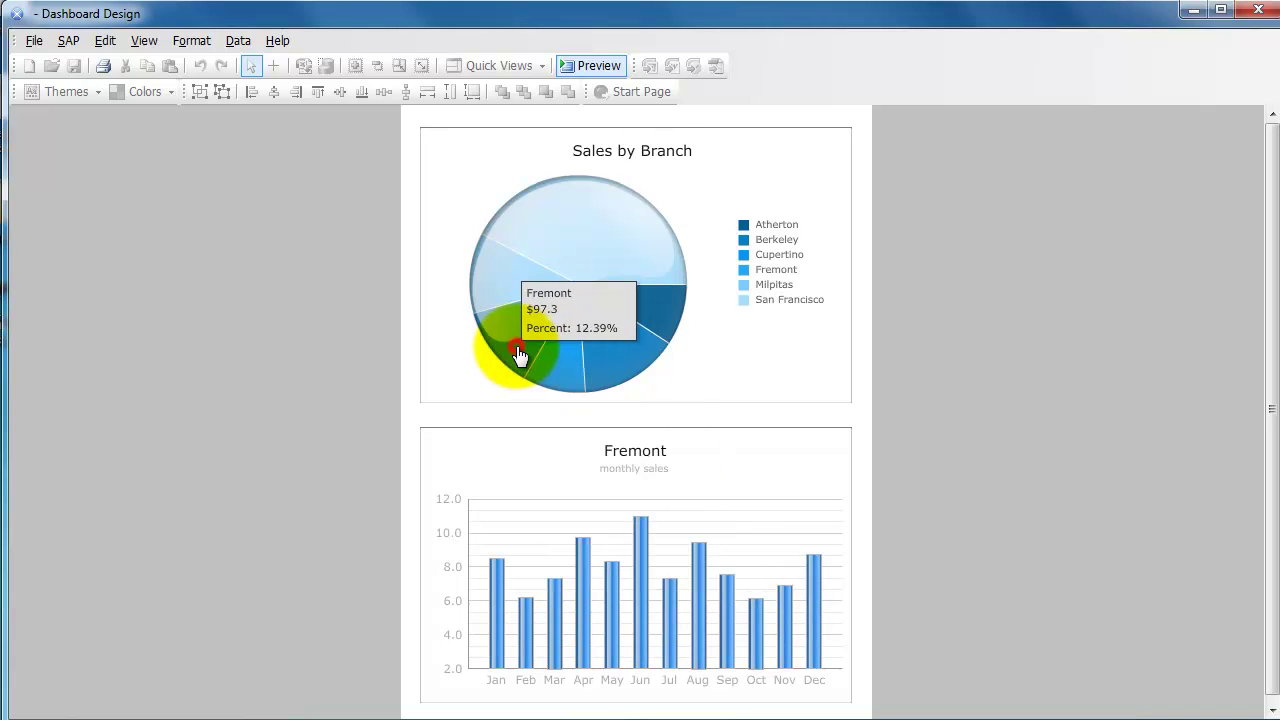
Step: Leave the preview and export the spreadsheet data as SalesDatasample in the Xcelsius folder
click(582, 69)
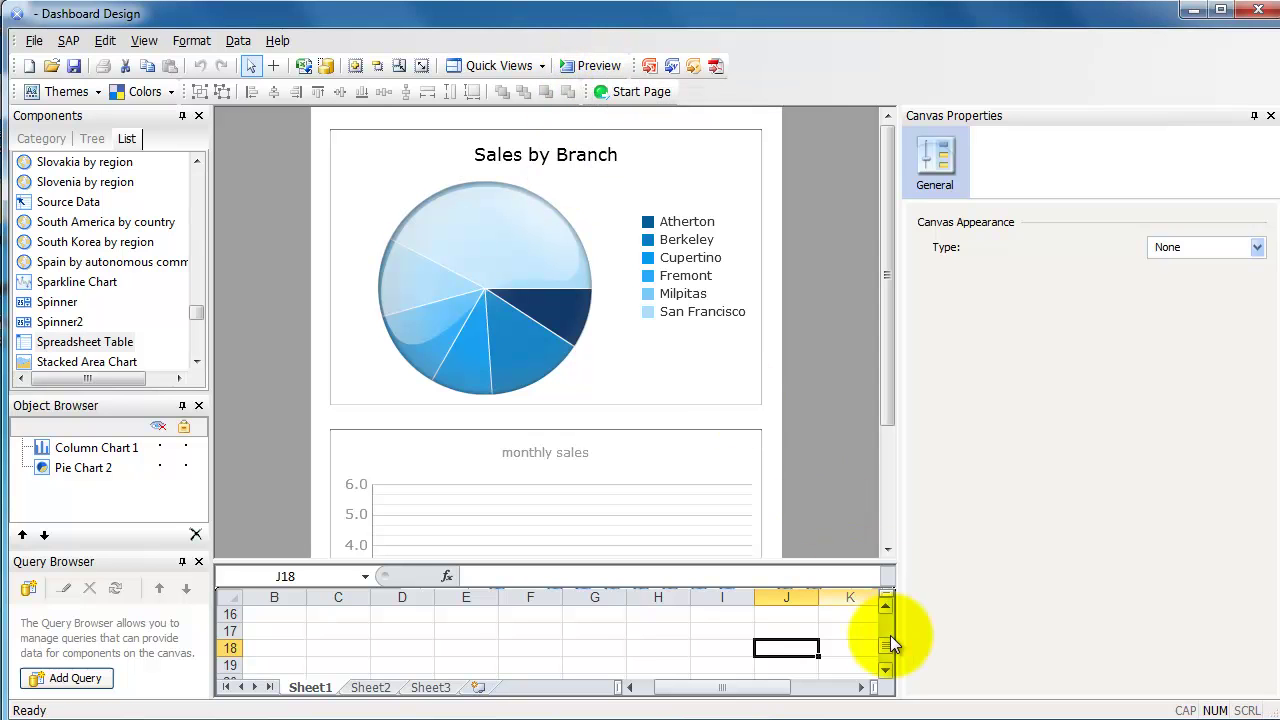
drag(885, 642, 886, 606)
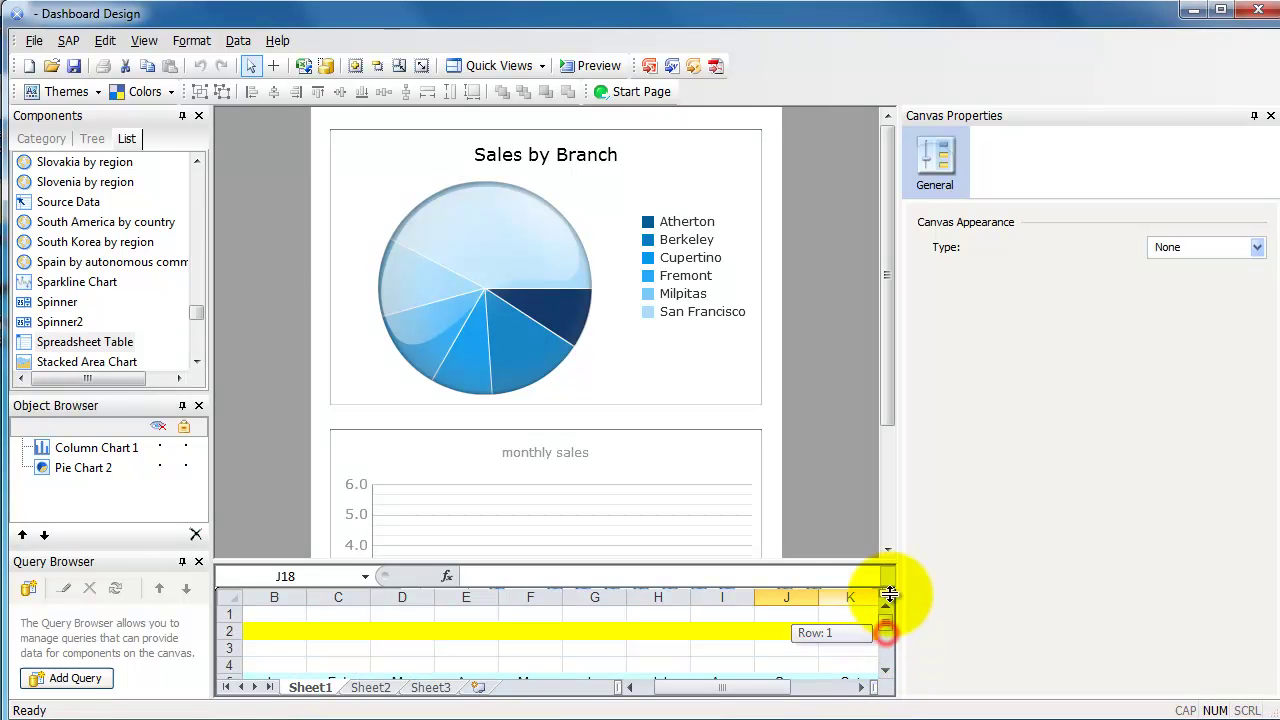
click(237, 42)
click(262, 107)
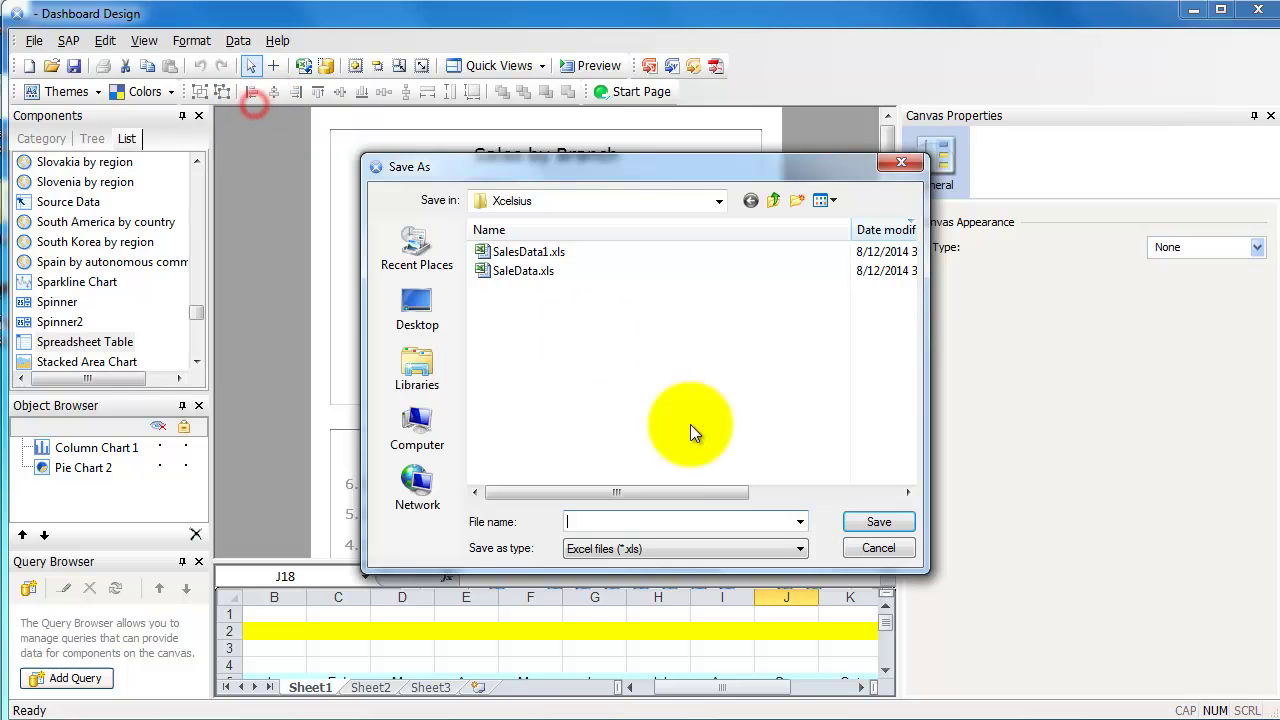
text(SalesData)
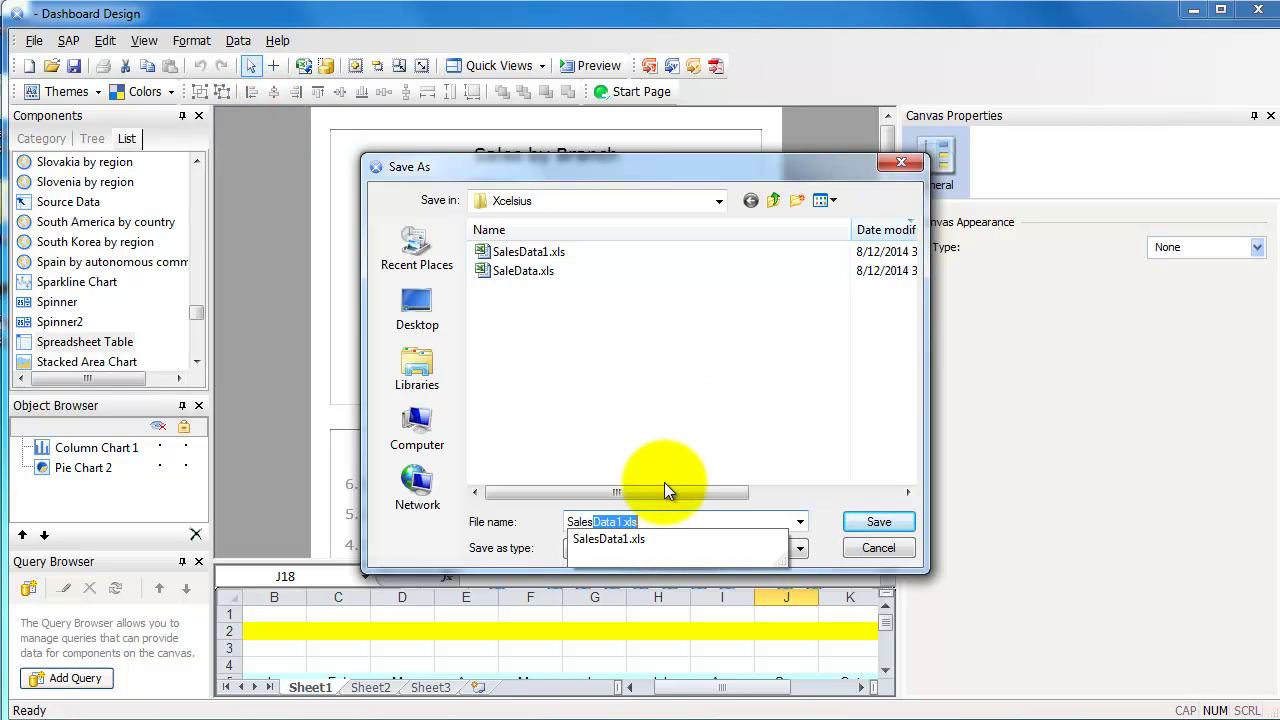
key(Delete)
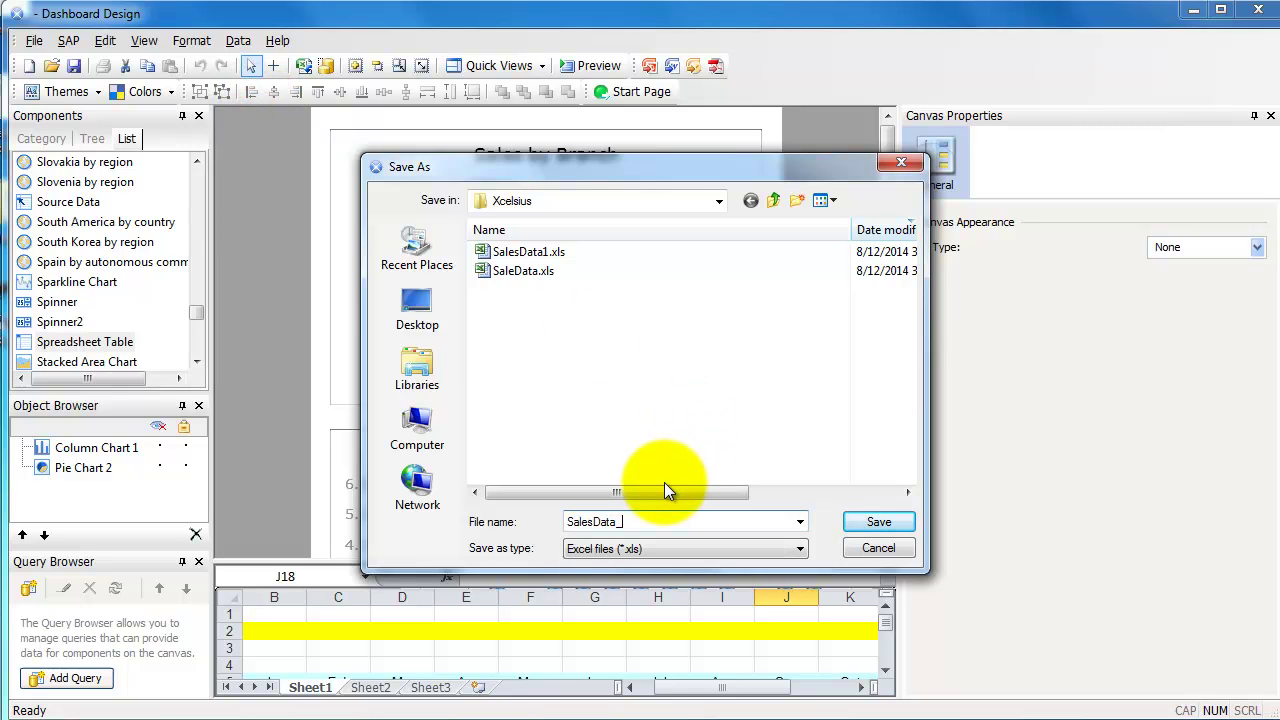
text(_)
key(BackSpace)
text(sample)
click(863, 523)
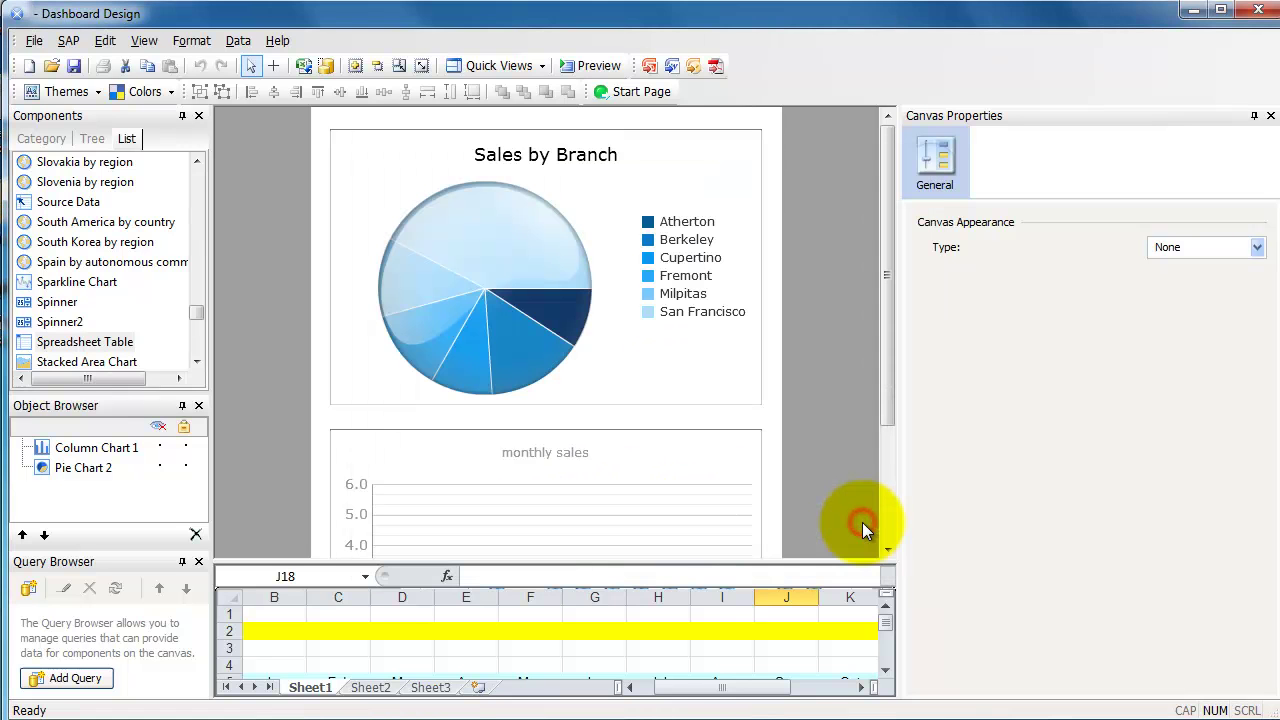
Step: Start a new dashboard without saving, then import SalesDatasample.xls to replace the spreadsheet
click(30, 68)
click(668, 417)
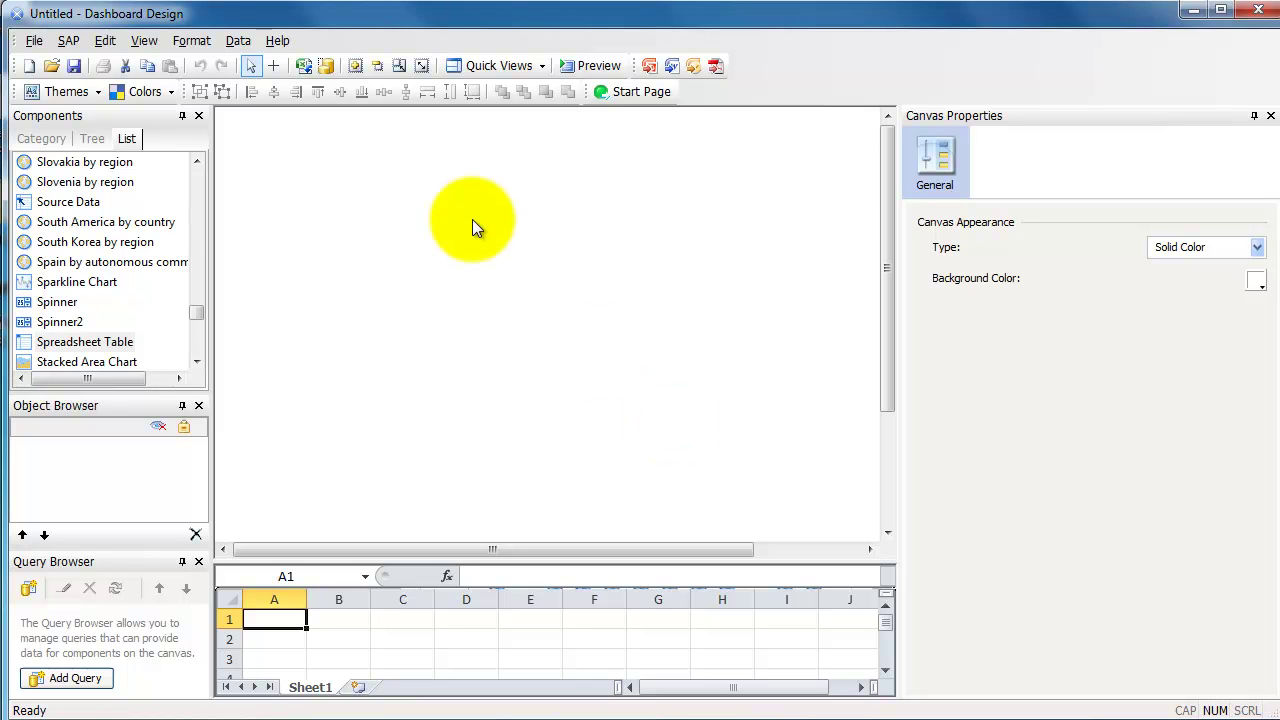
click(238, 40)
click(265, 65)
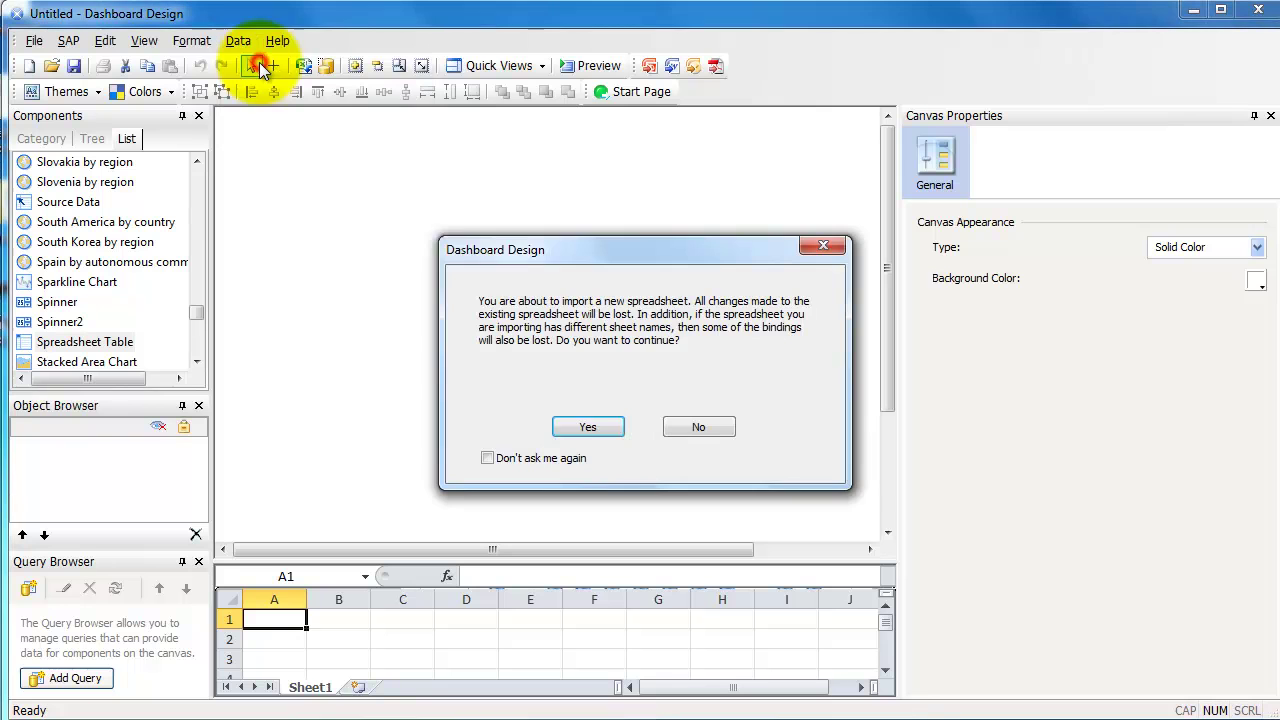
click(587, 428)
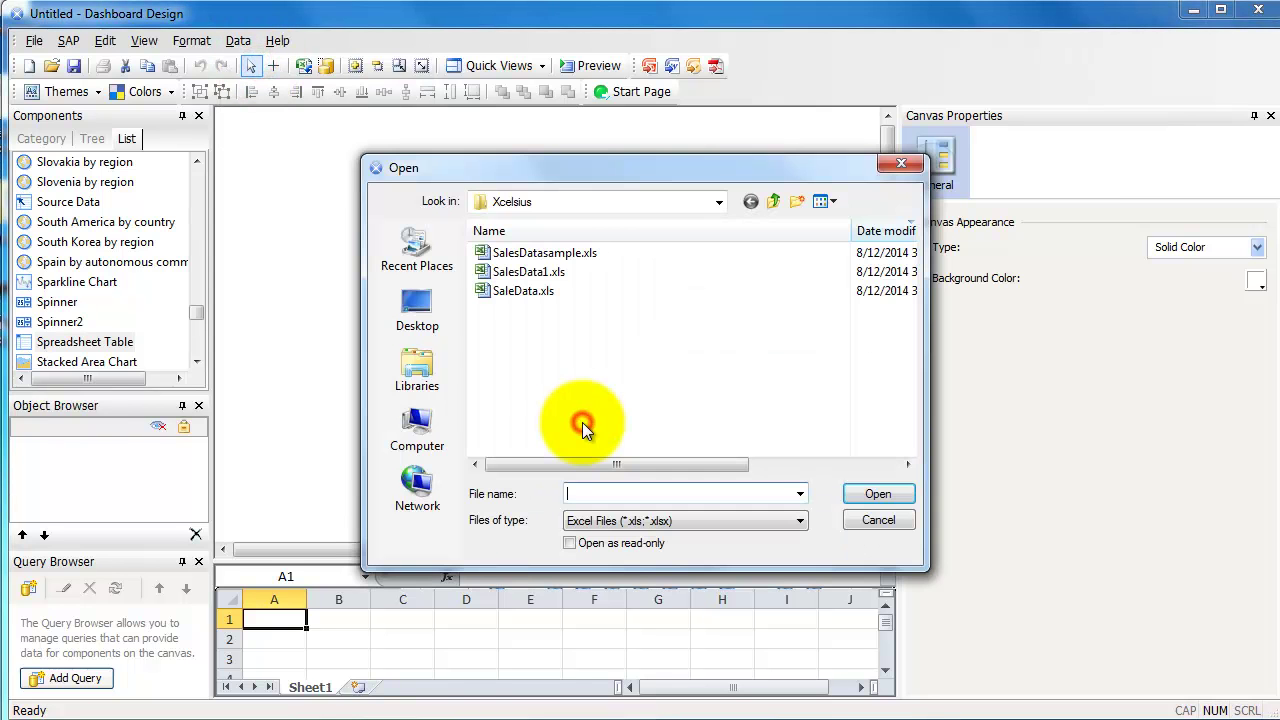
double_click(578, 253)
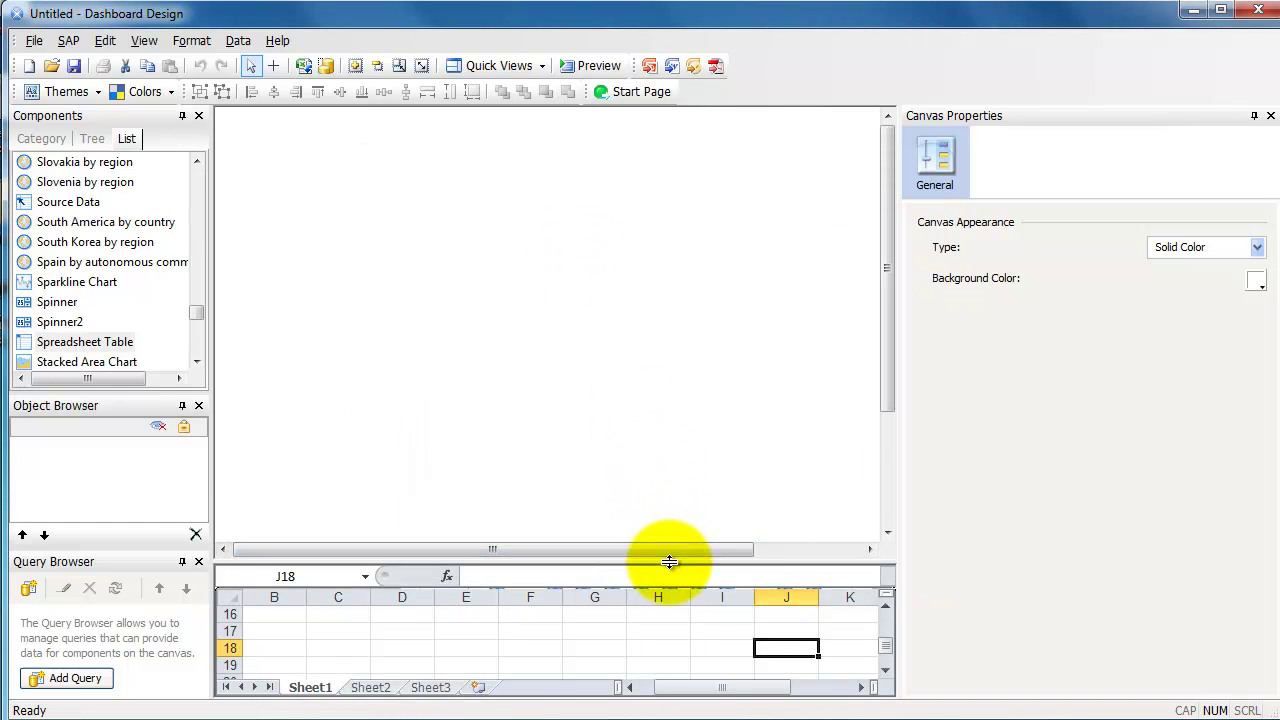
Step: Enlarge and widen the spreadsheet pane so the branch monthly sales table is visible
drag(668, 561, 672, 392)
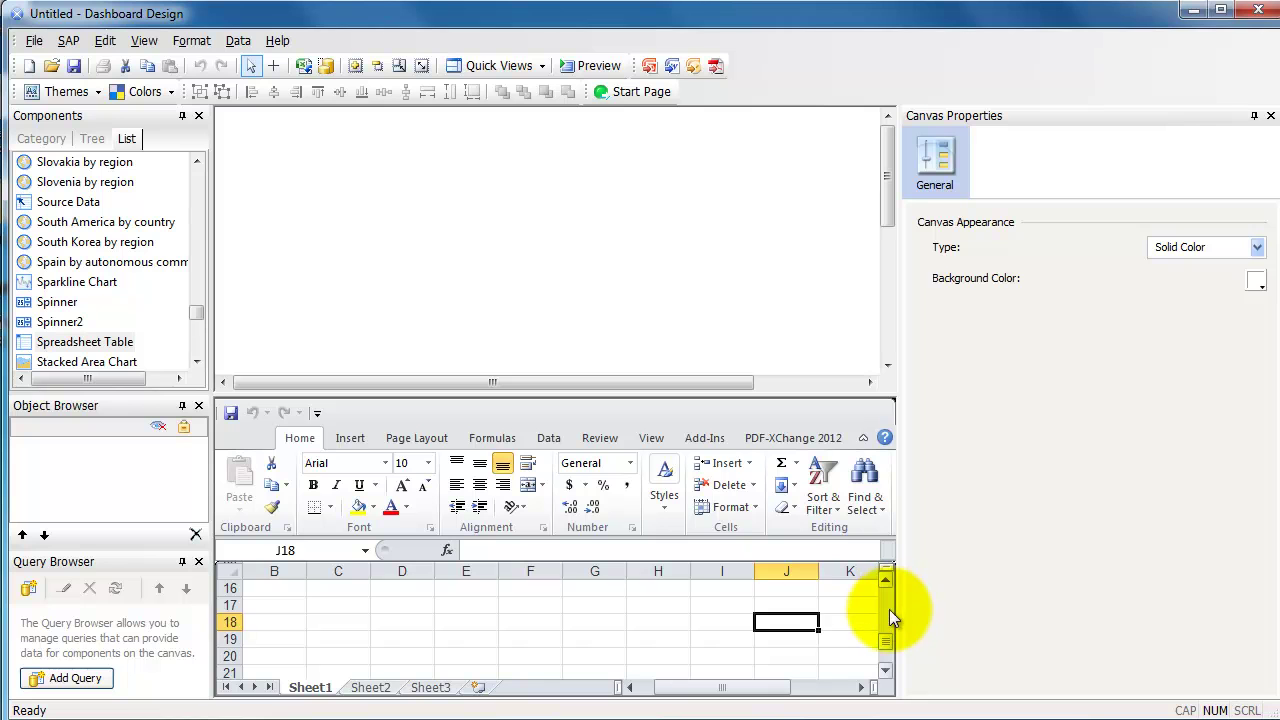
scroll(889, 609, up, 2)
scroll(888, 595, up, 3)
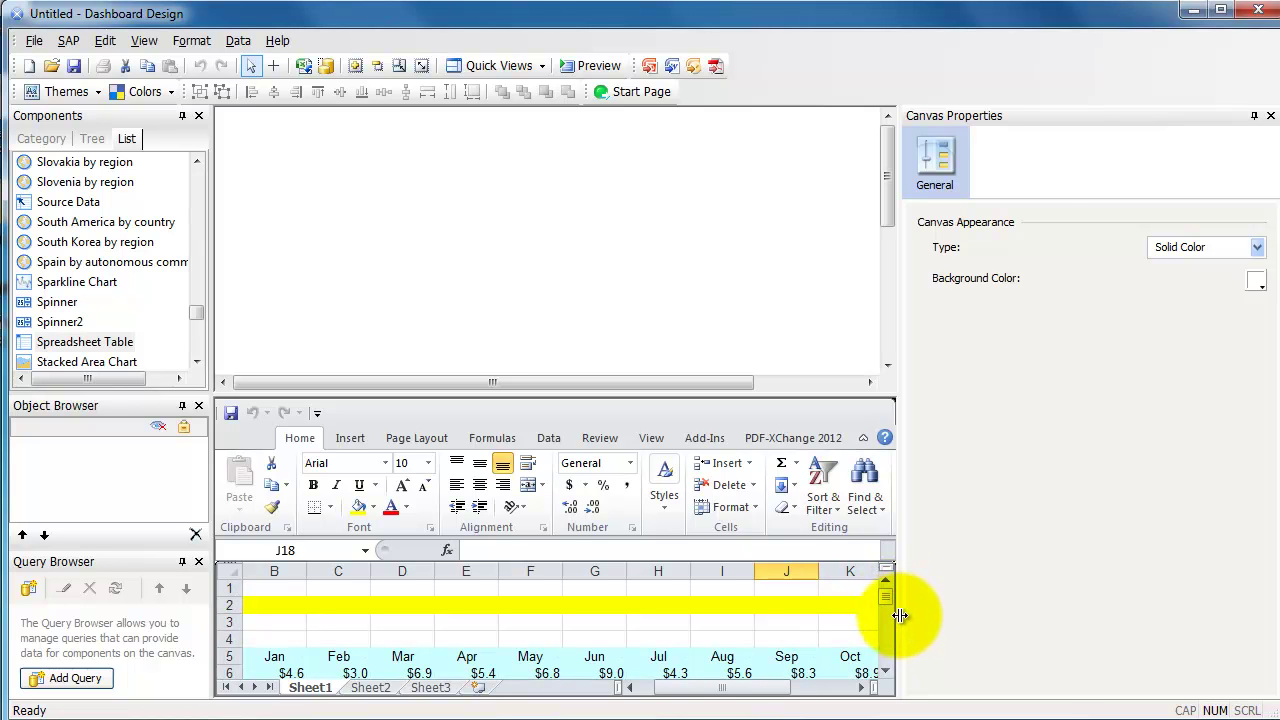
drag(900, 615, 1005, 611)
drag(791, 392, 793, 248)
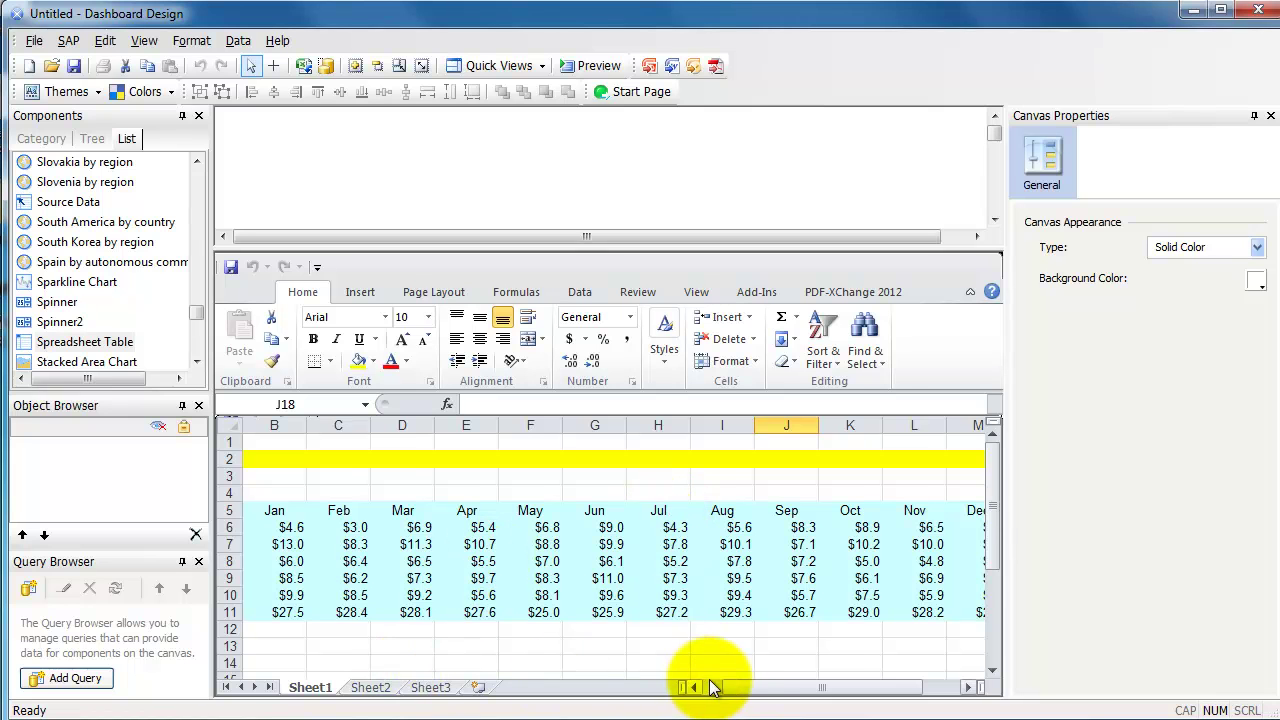
drag(743, 687, 738, 687)
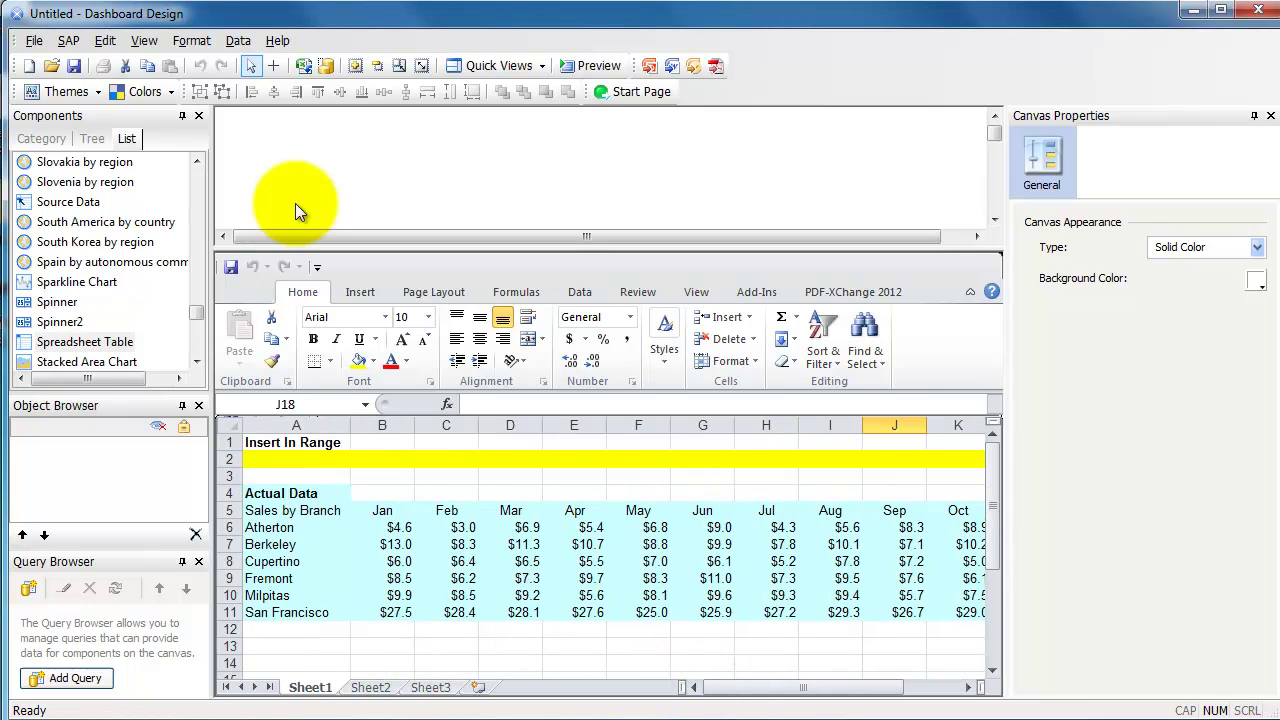
click(146, 41)
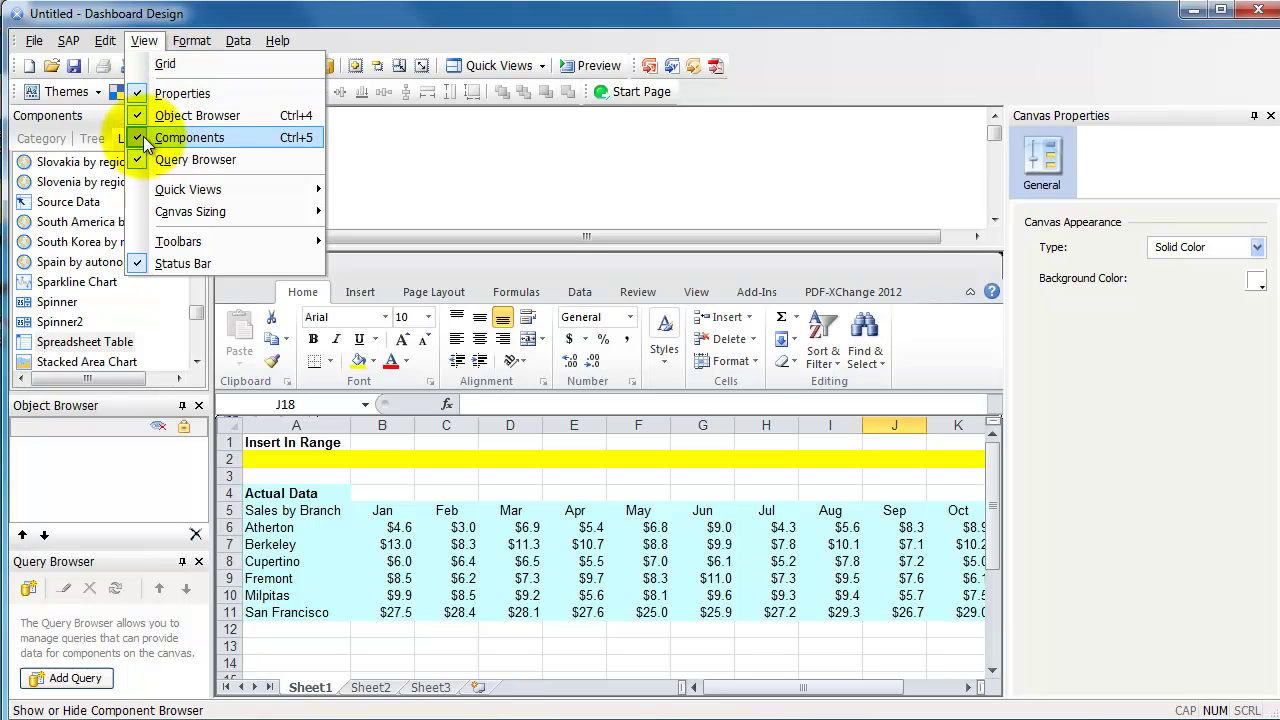
Step: Hide the Components, Properties, Object Browser and Query Browser panels
click(143, 137)
click(160, 40)
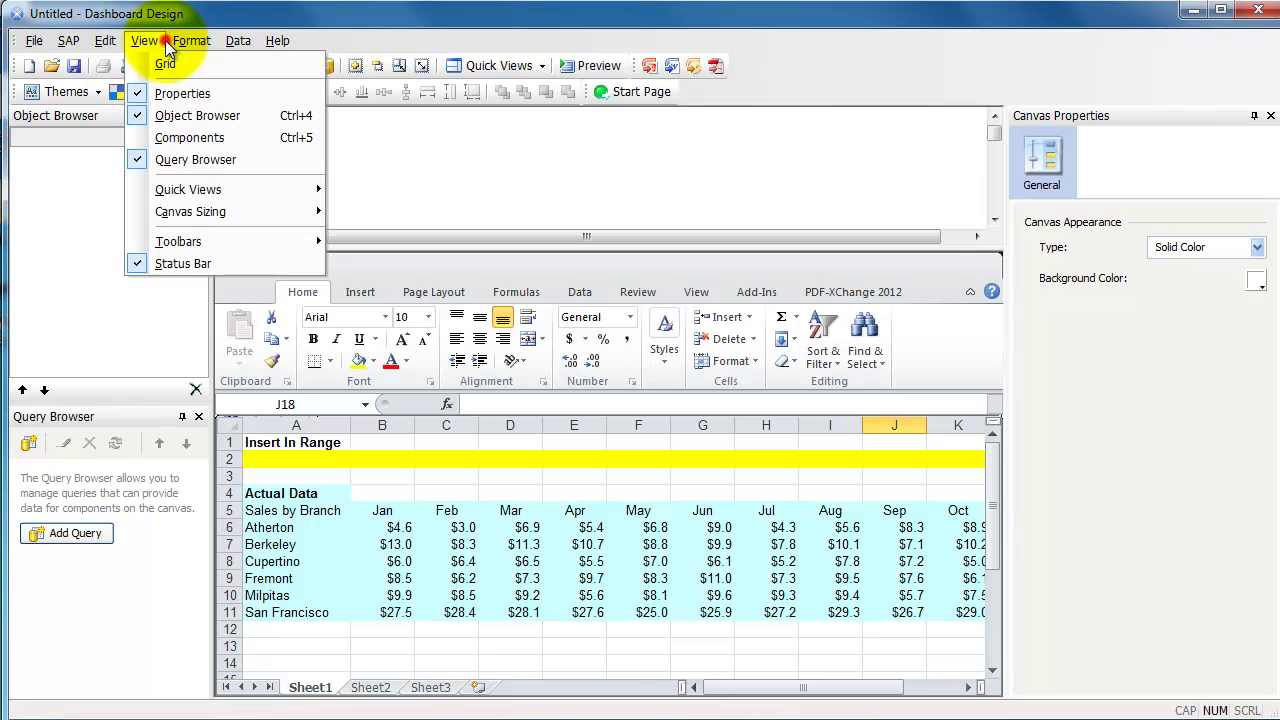
click(160, 93)
click(143, 40)
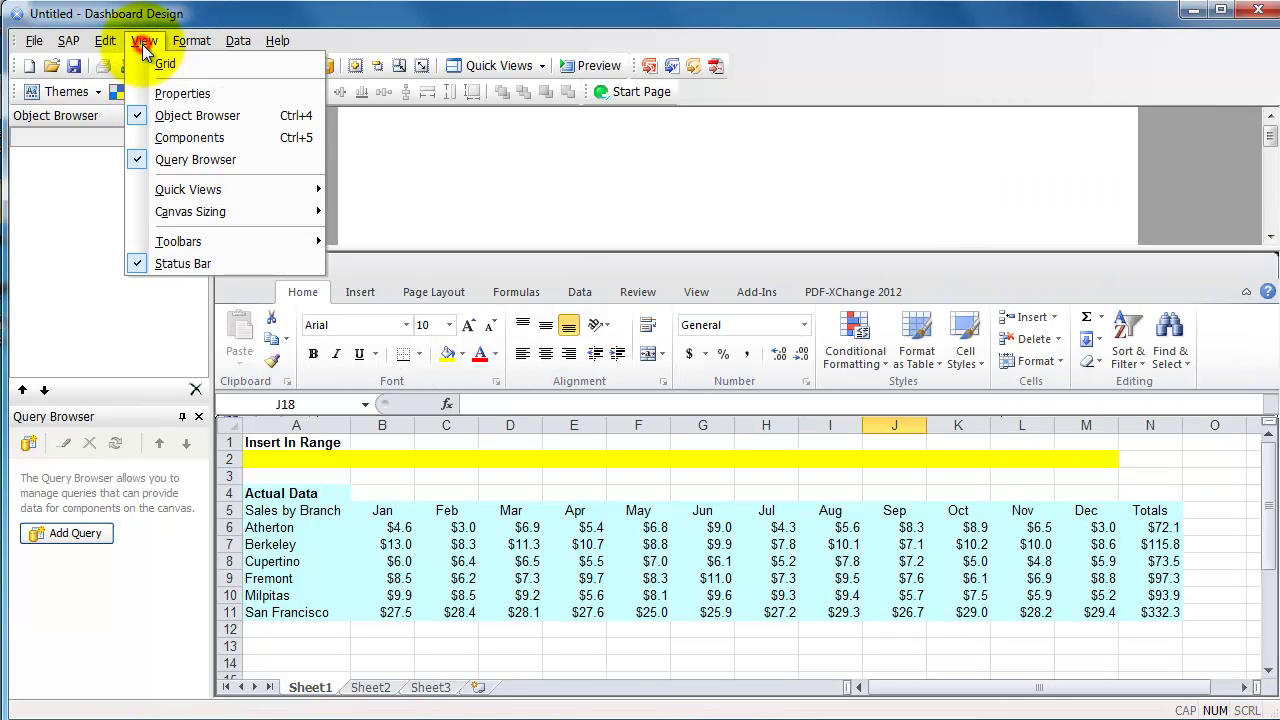
click(145, 116)
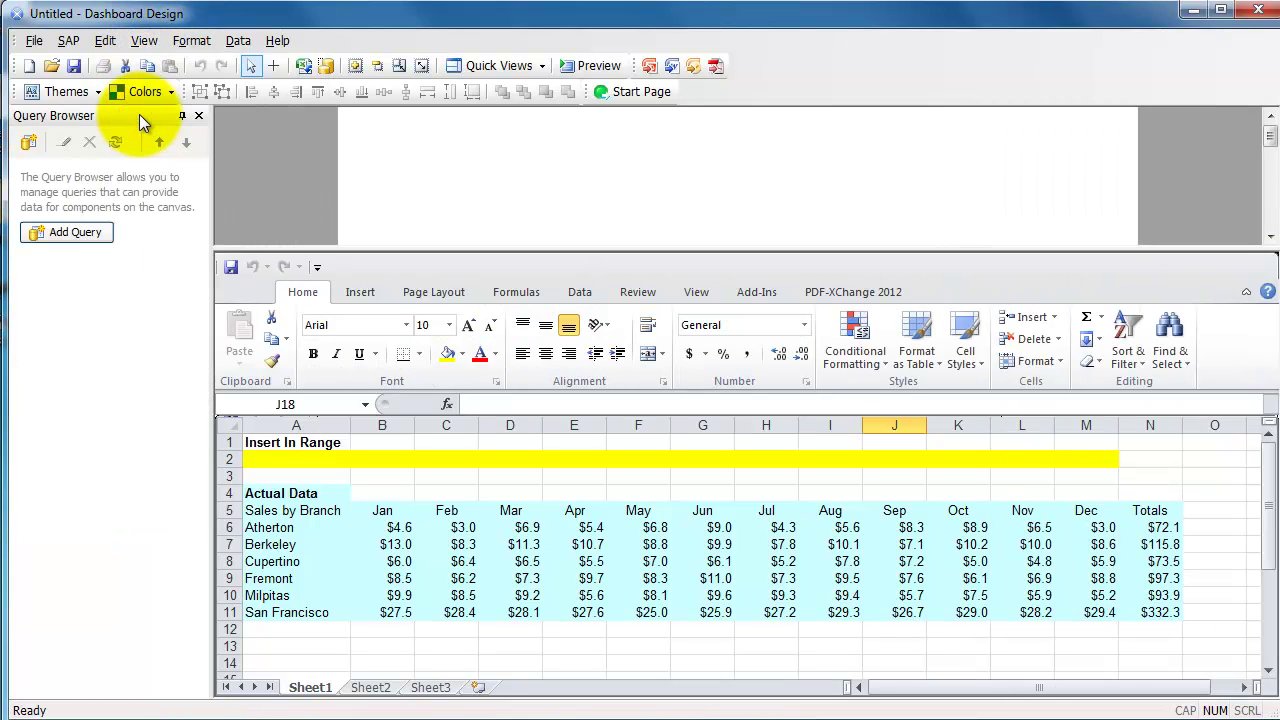
click(144, 40)
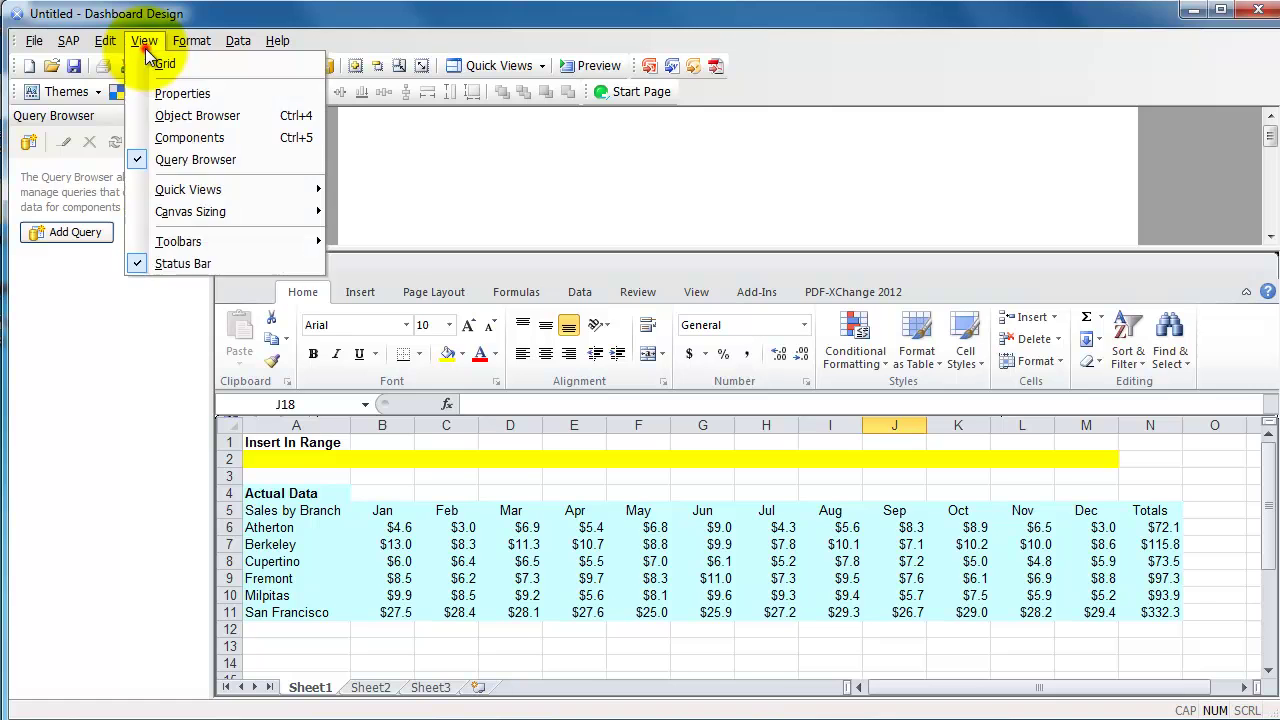
click(145, 156)
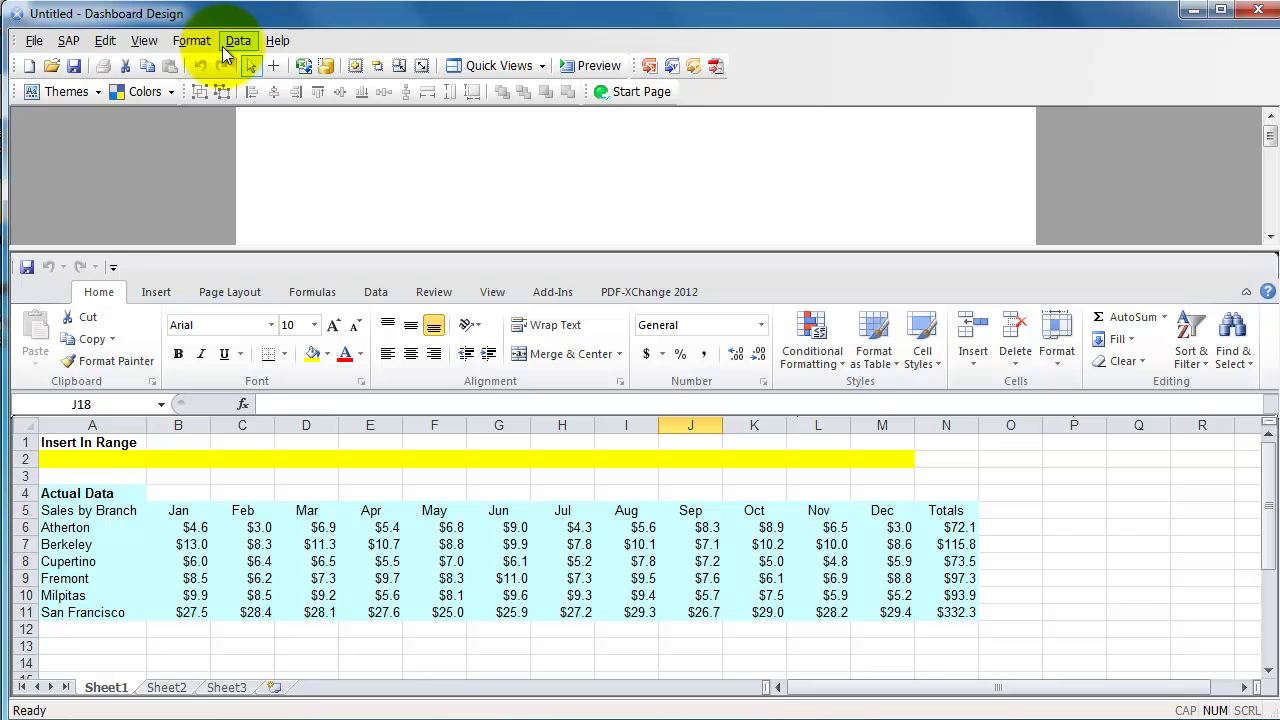
Step: Try the Personal Workspace and Canvas Only quick view layouts
click(144, 42)
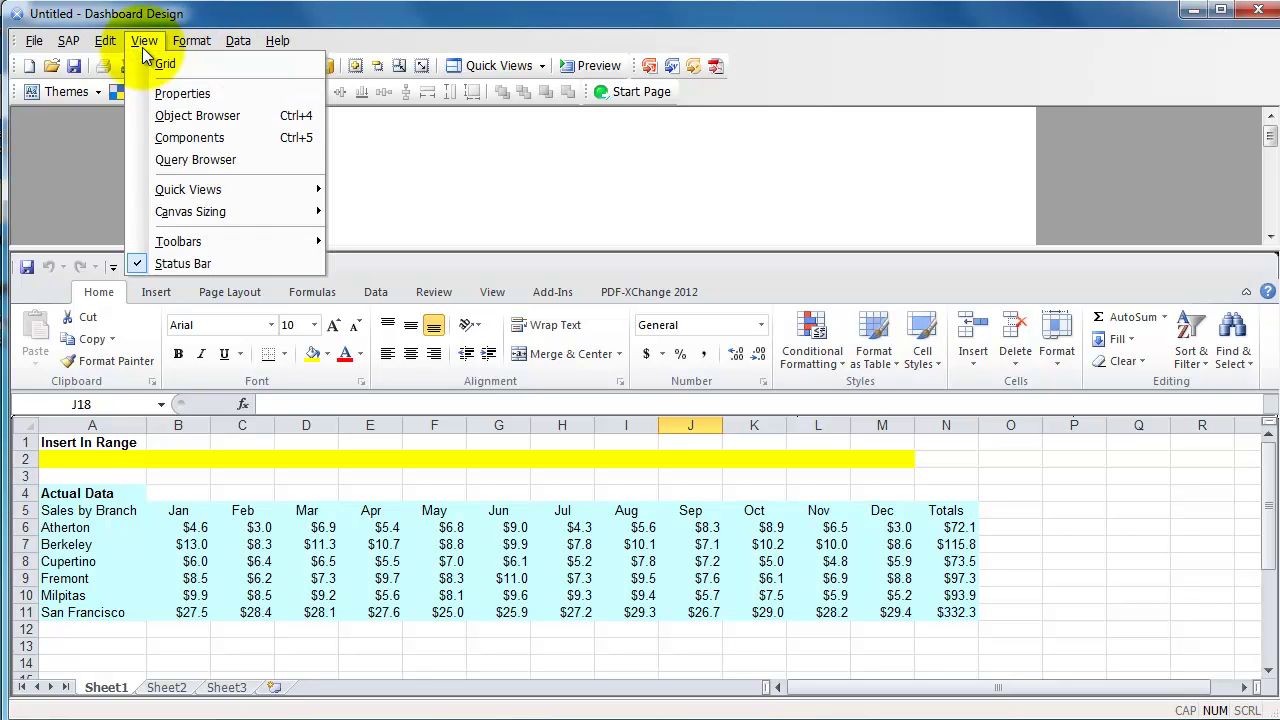
mouse_move(276, 217)
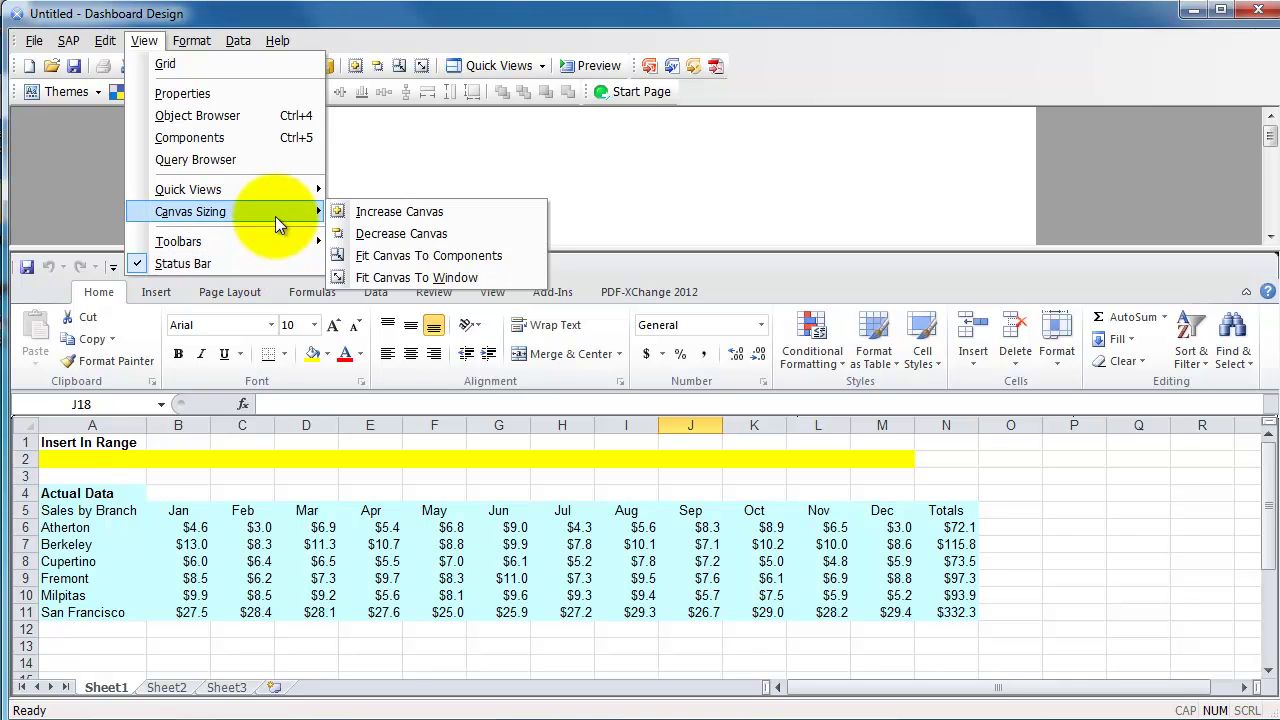
mouse_move(290, 192)
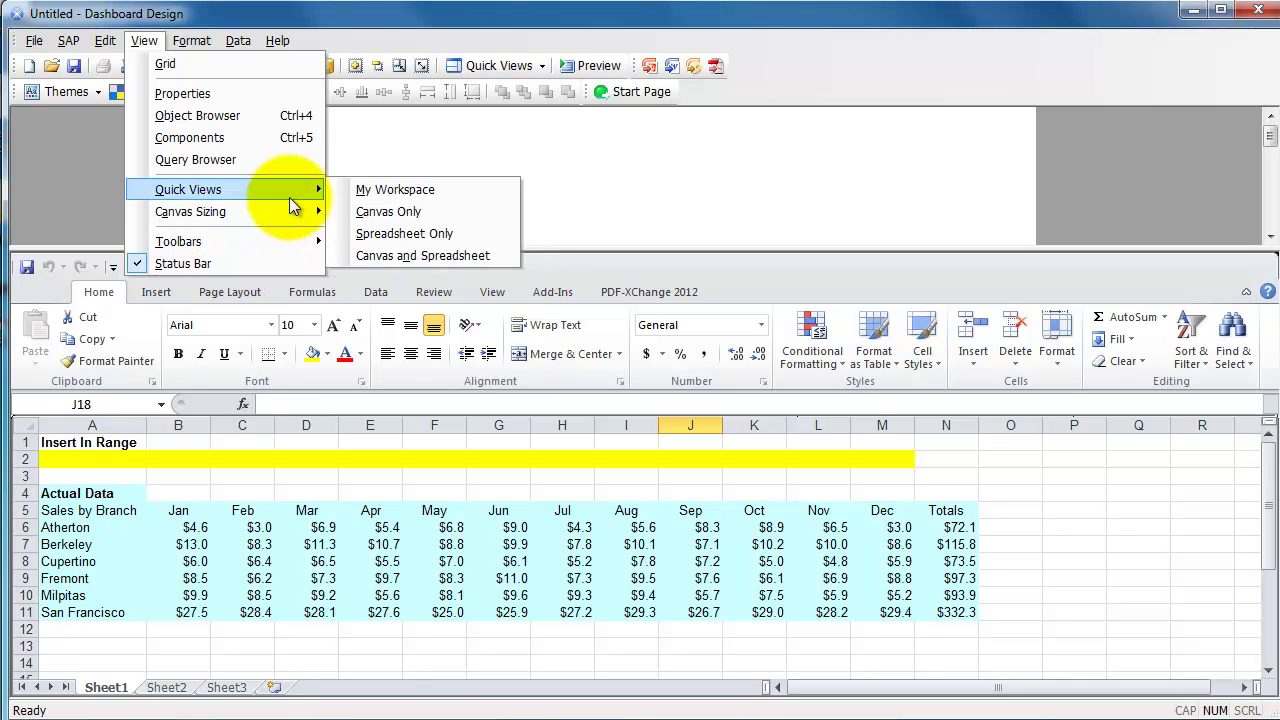
click(386, 193)
click(143, 42)
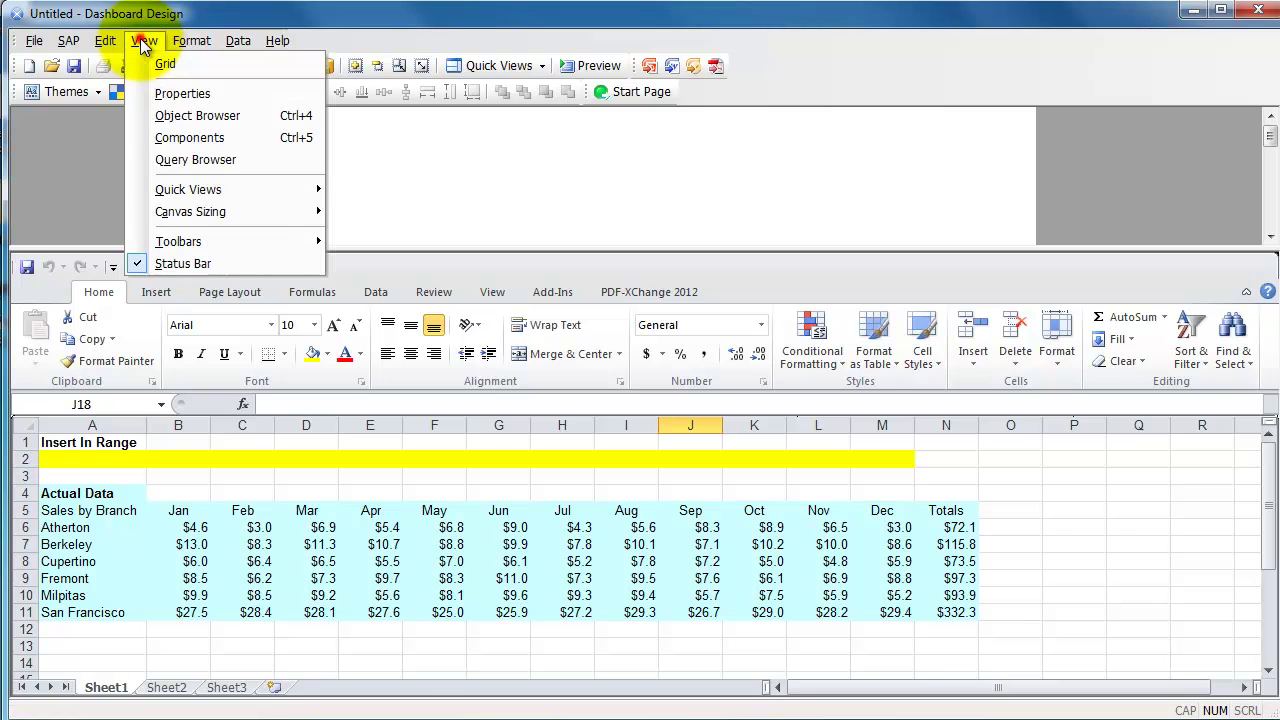
mouse_move(310, 189)
click(373, 211)
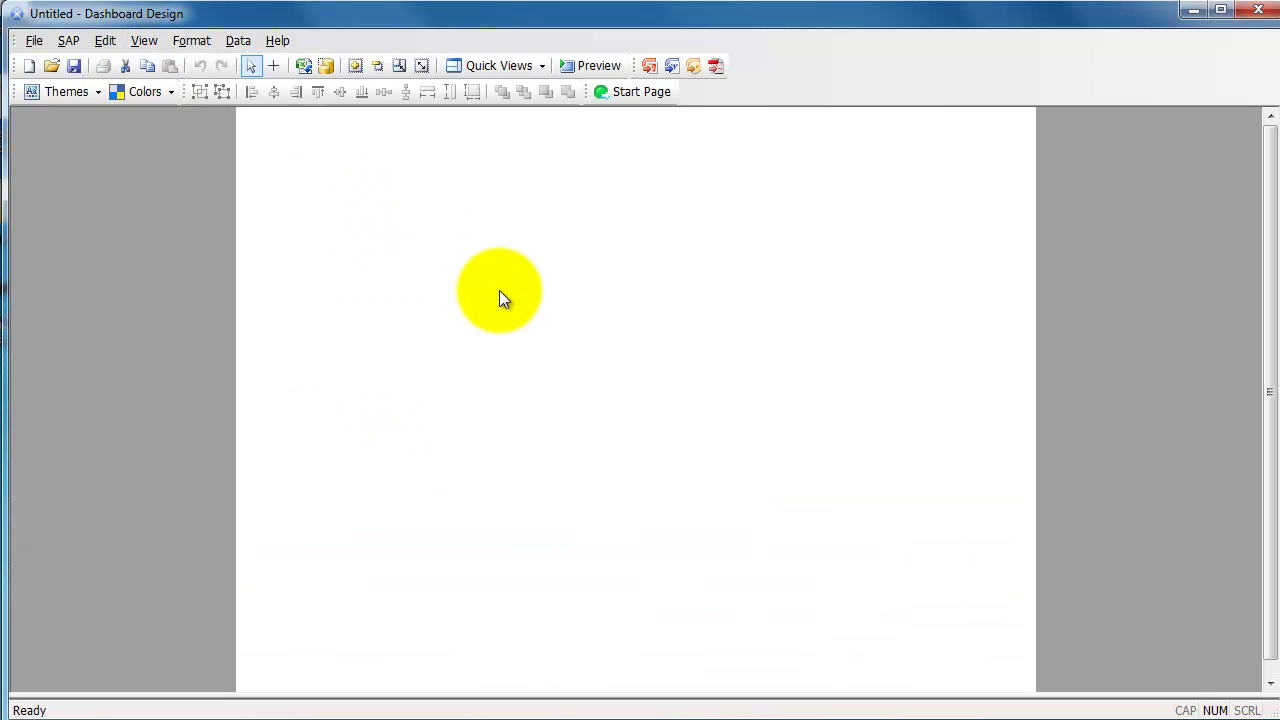
Step: Try Spreadsheet Only, then settle on the Canvas and Spreadsheet quick view
click(190, 42)
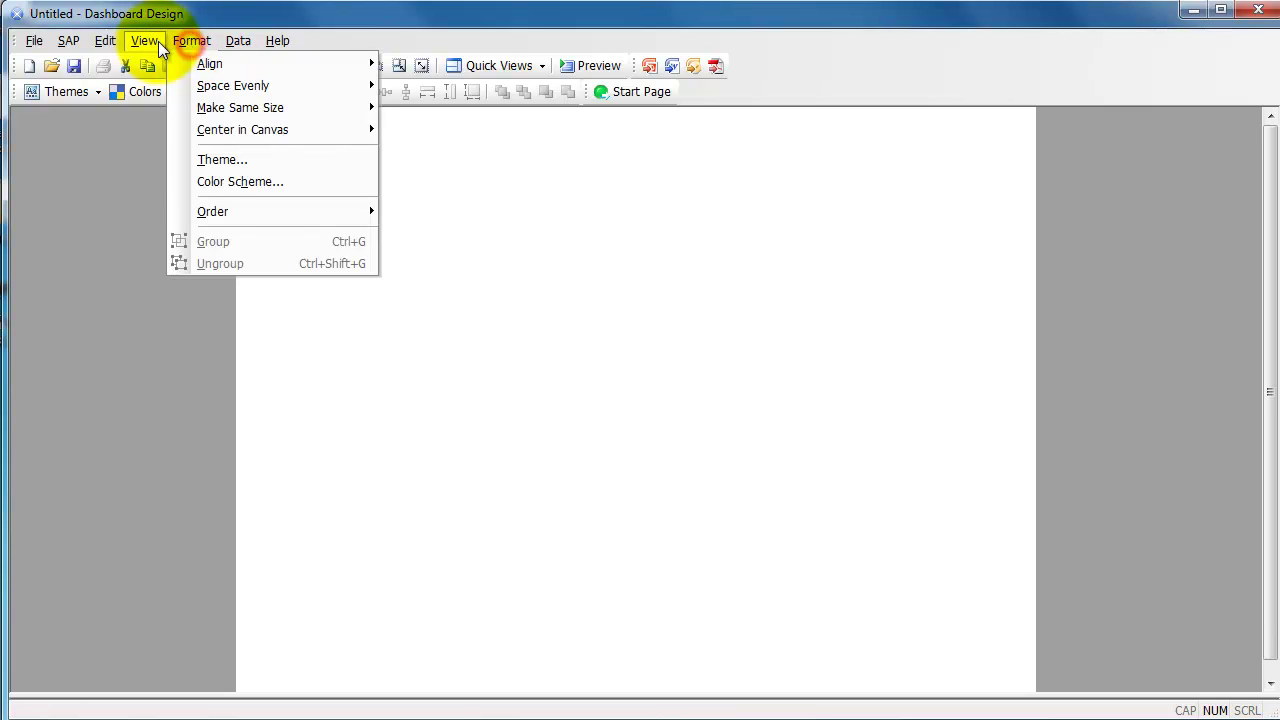
mouse_move(152, 40)
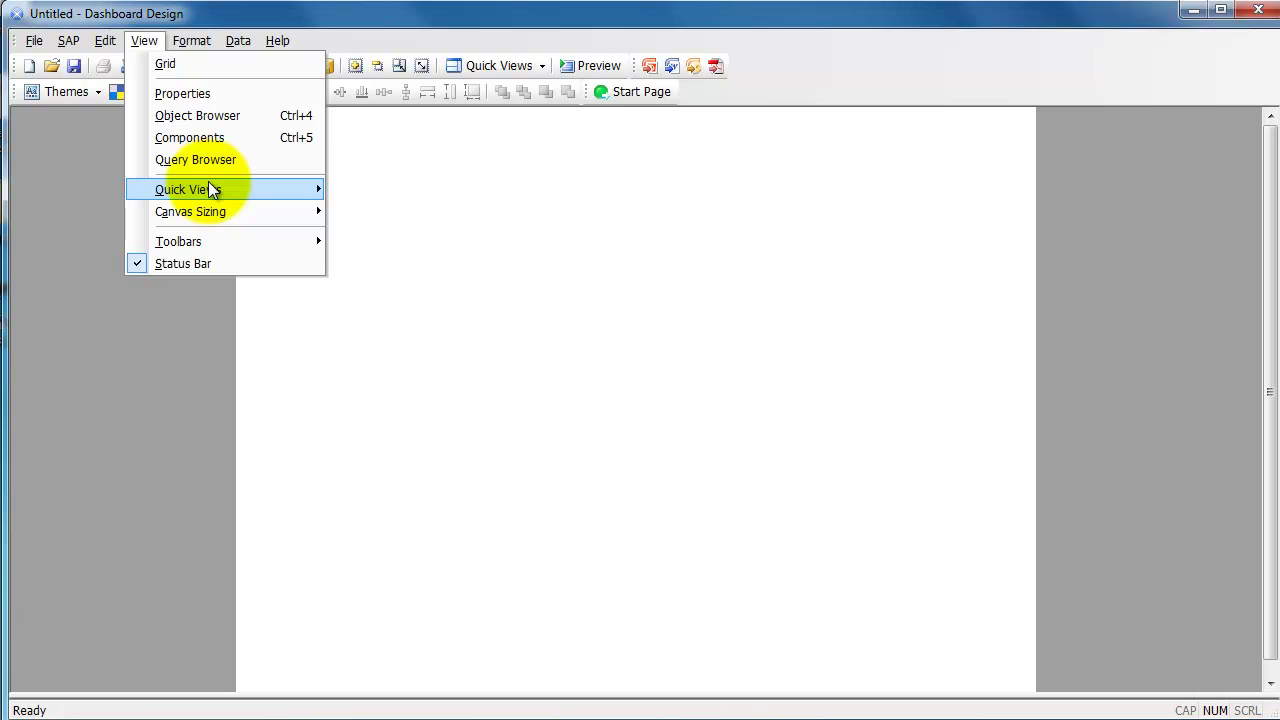
mouse_move(209, 185)
click(406, 232)
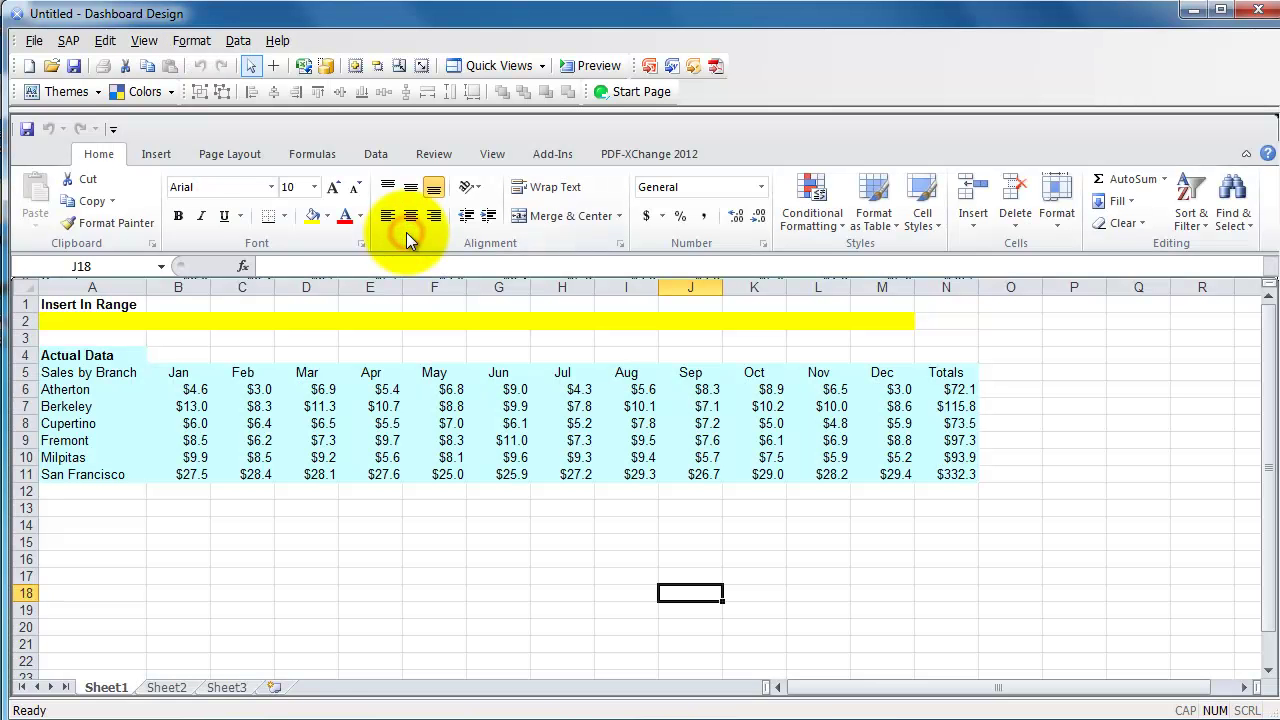
click(144, 40)
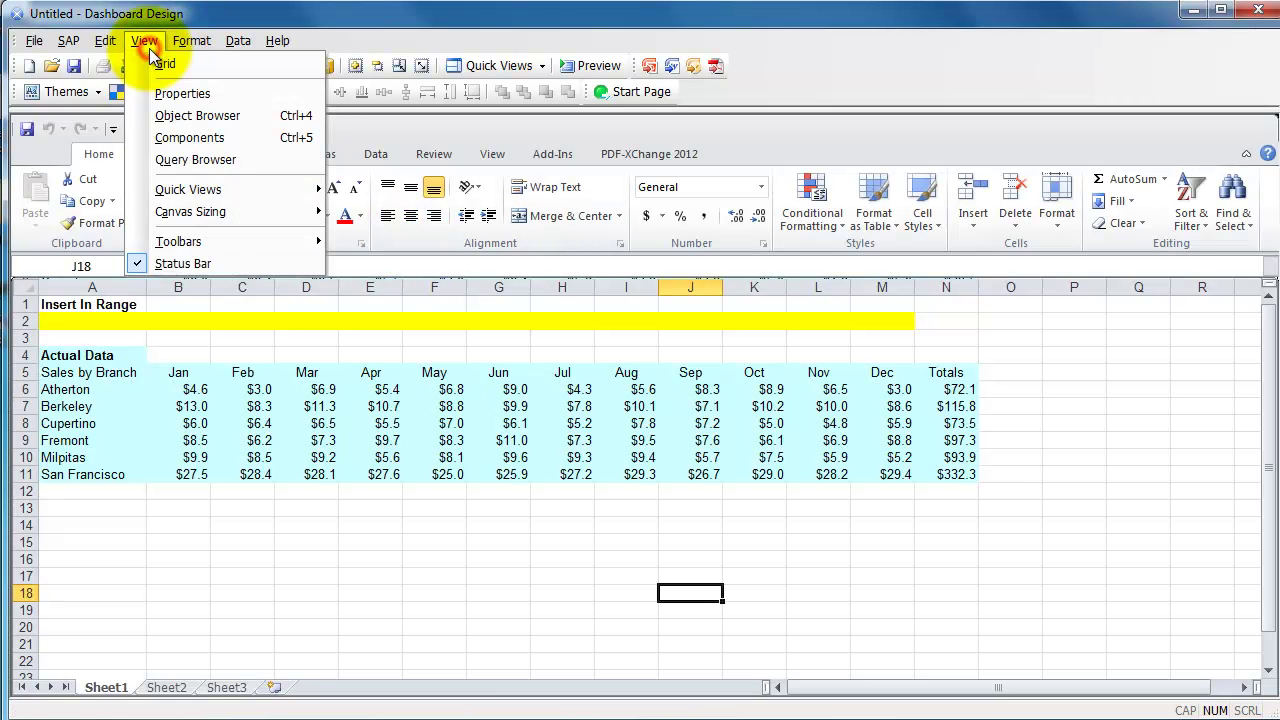
mouse_move(200, 190)
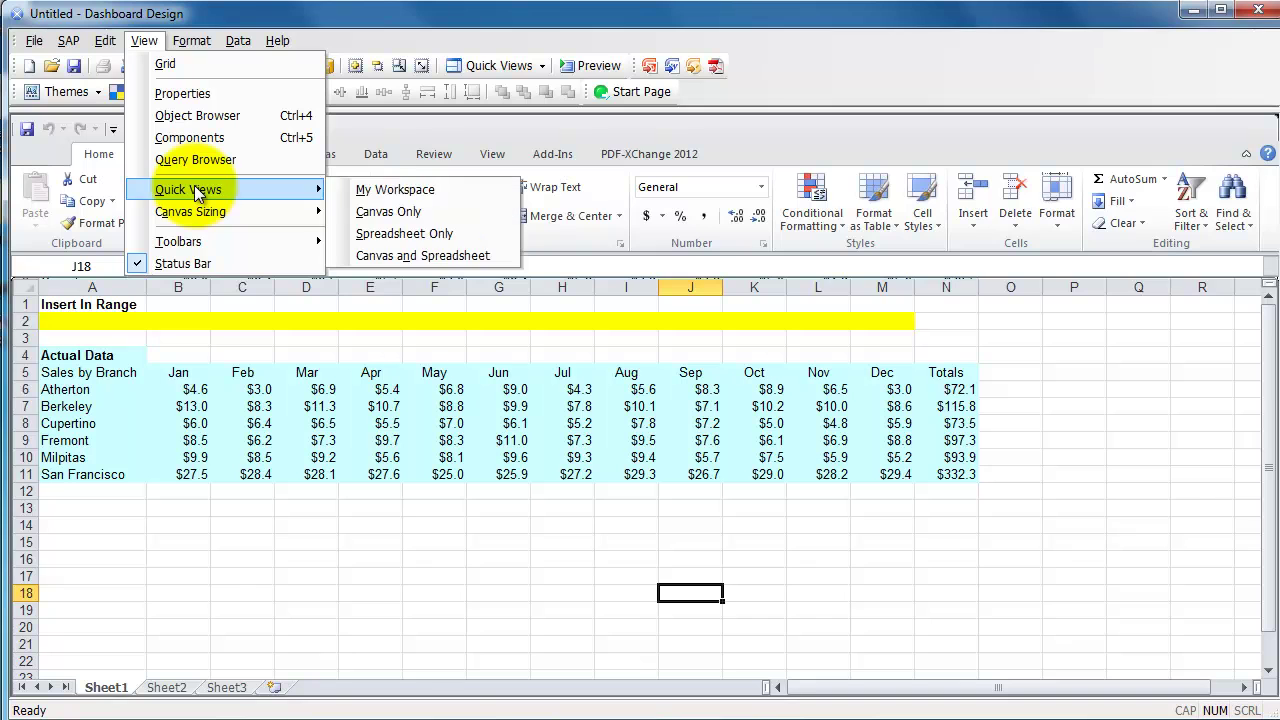
click(401, 247)
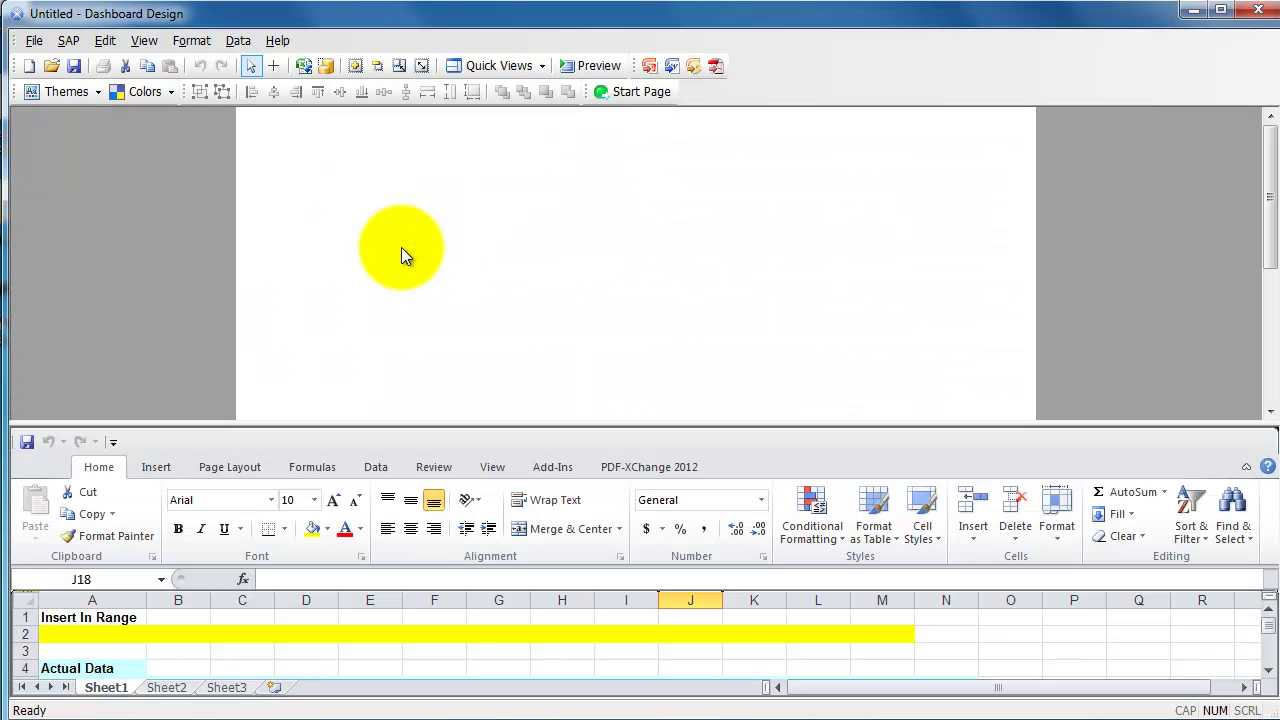
click(148, 42)
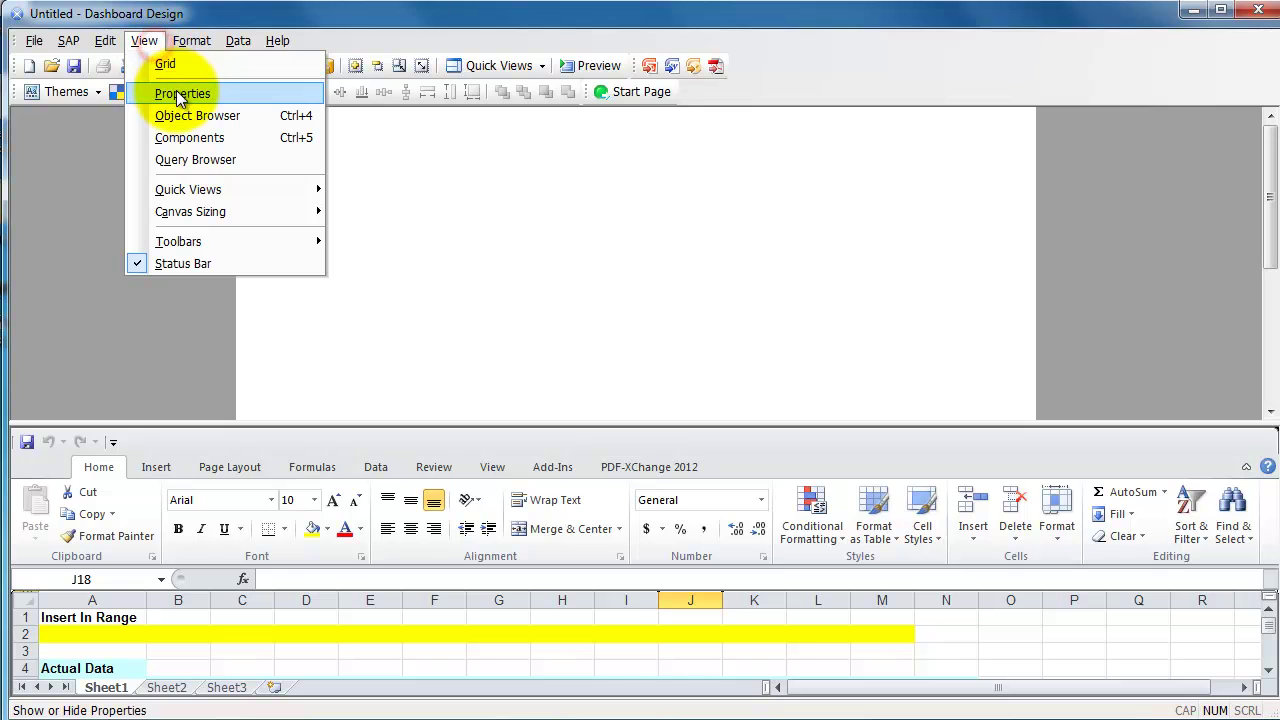
Step: Drag a Pie Chart from the Charts category onto the canvas and raise the spreadsheet splitter
click(182, 137)
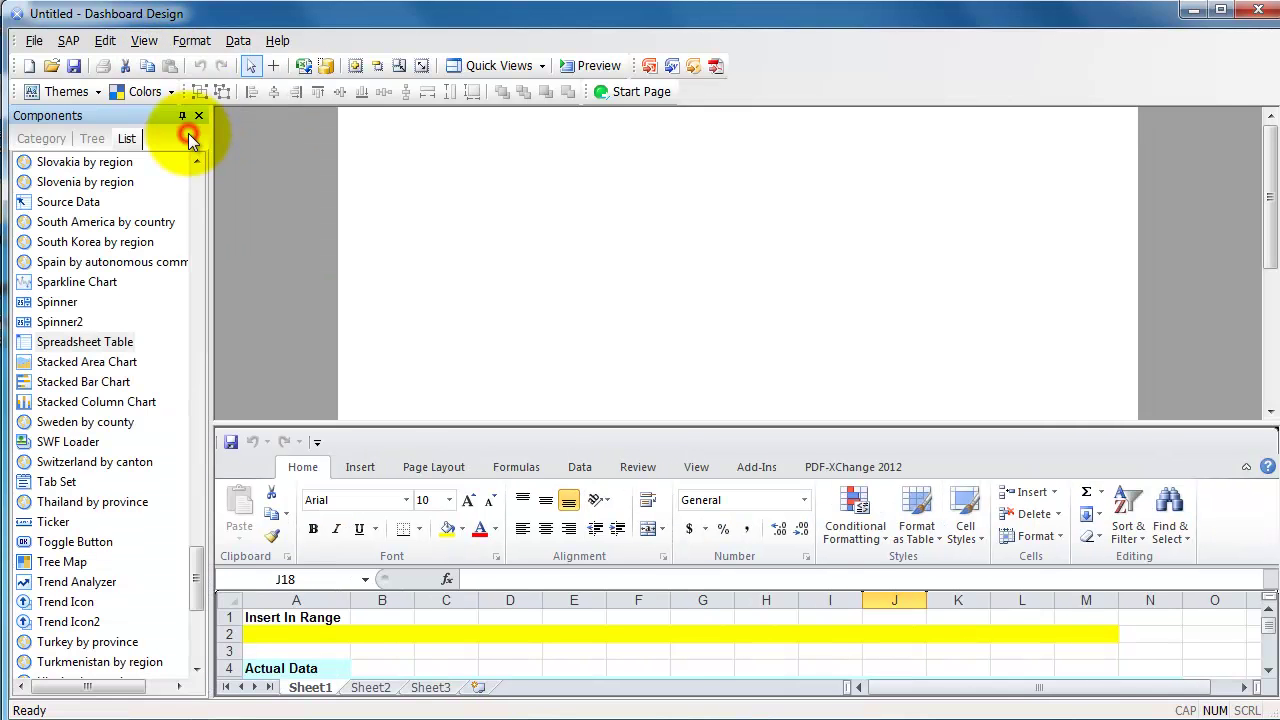
click(42, 138)
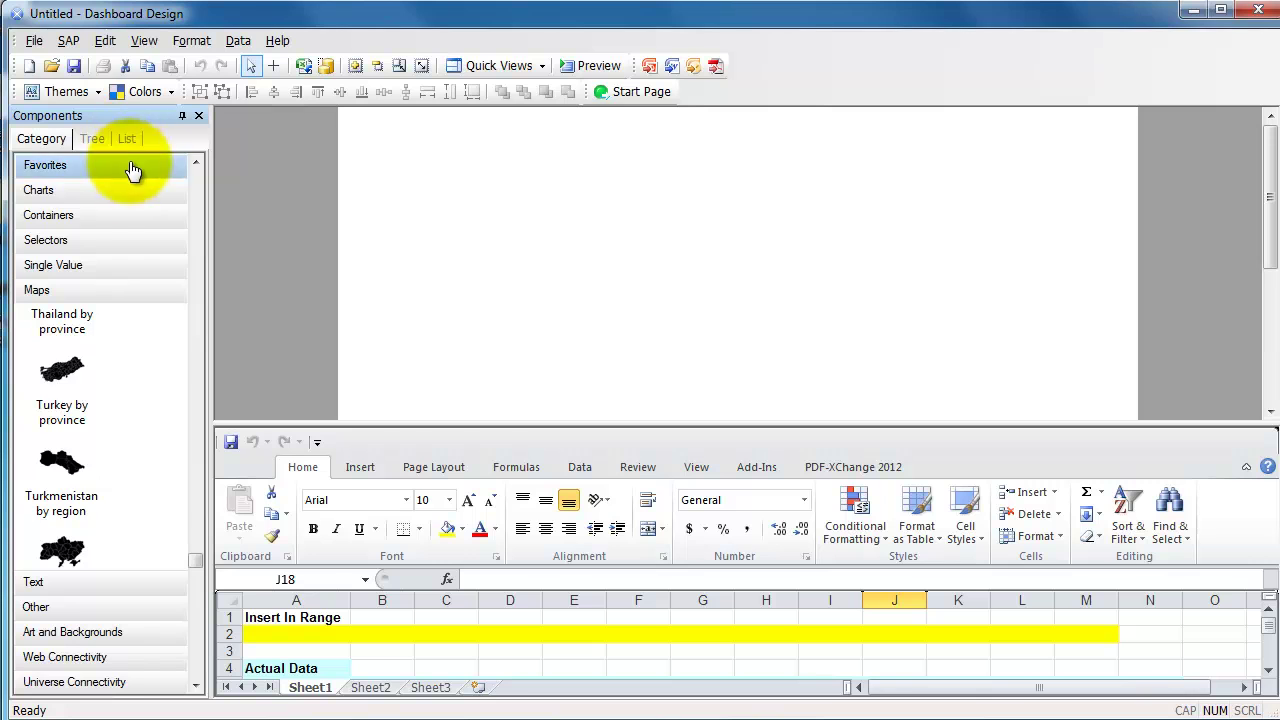
click(129, 193)
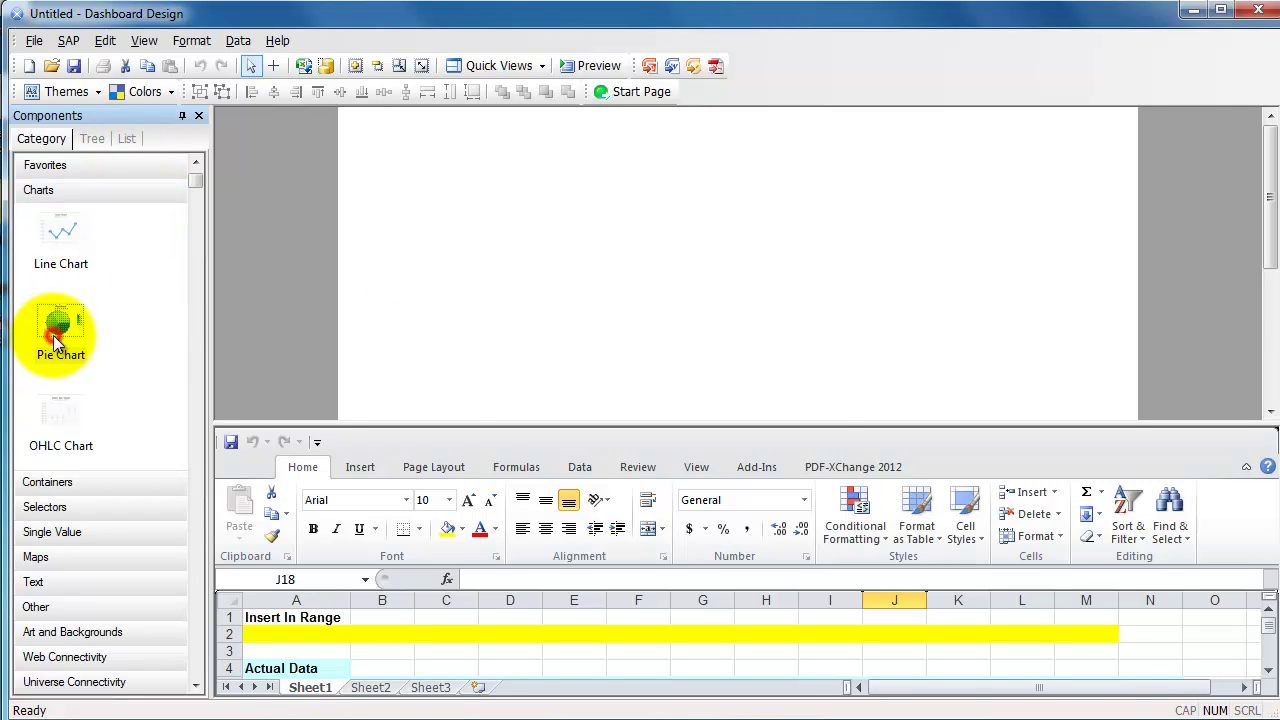
drag(53, 335, 547, 137)
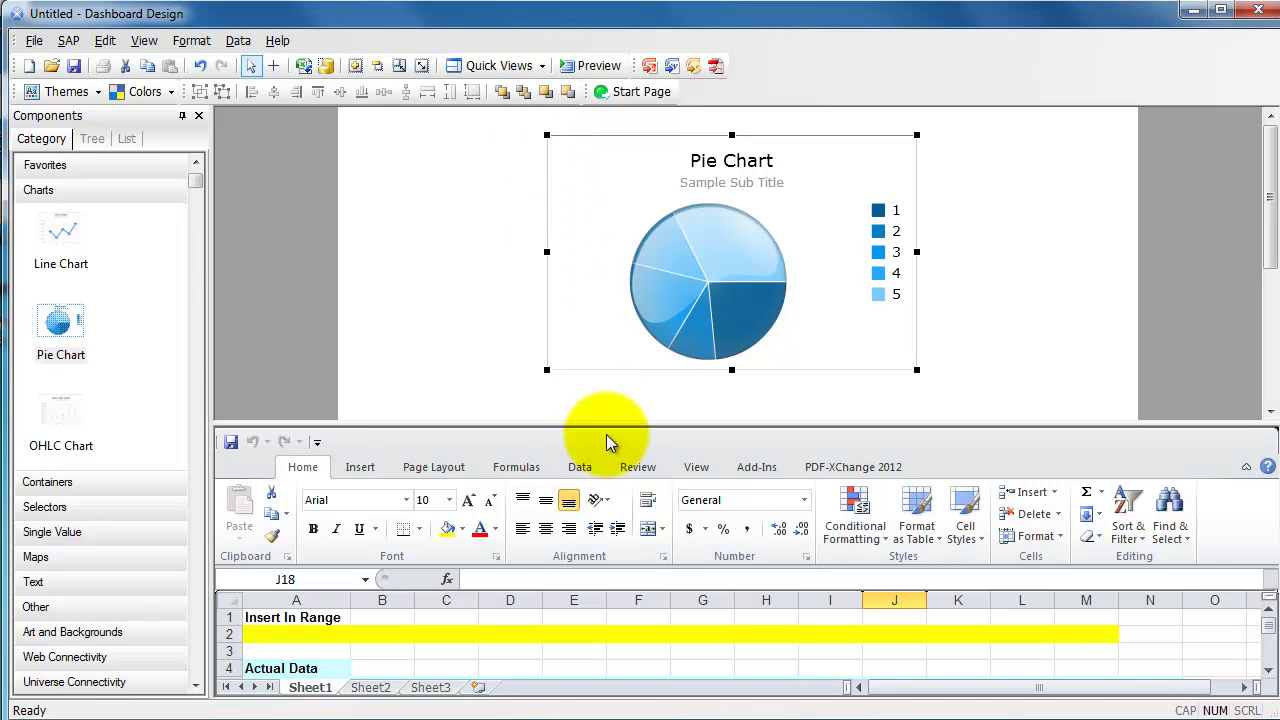
drag(607, 427, 586, 306)
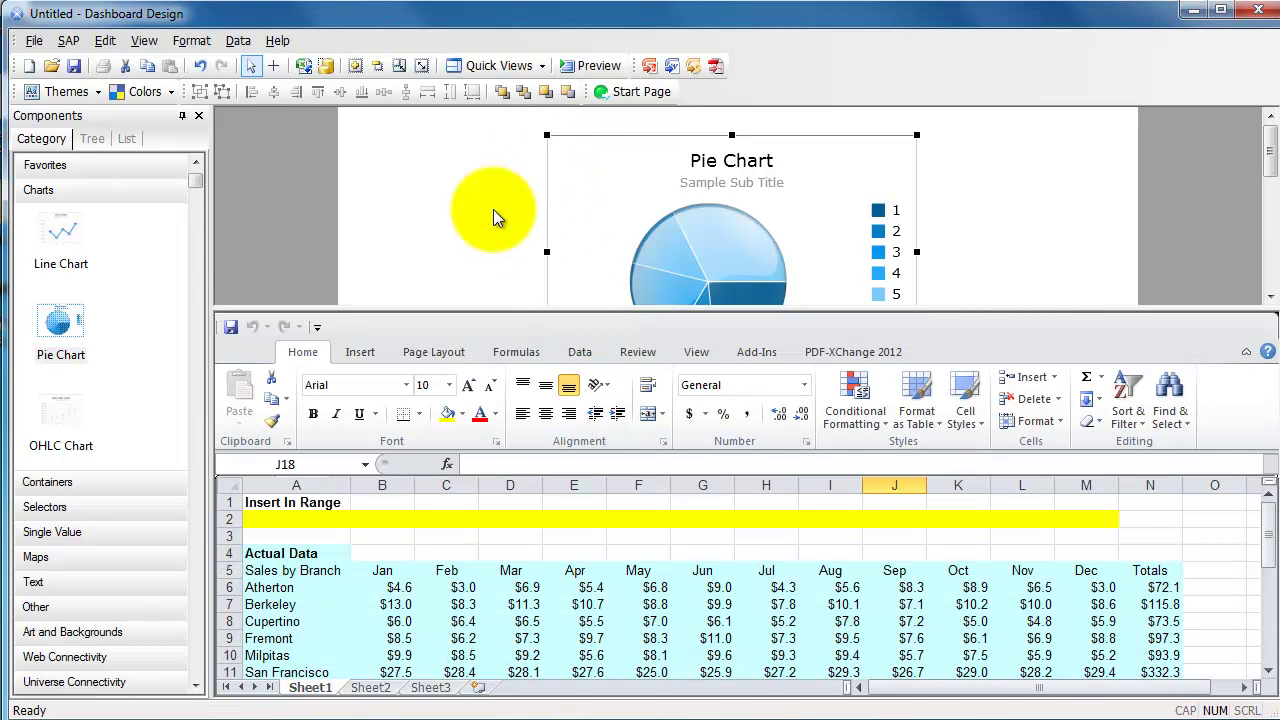
Step: Set the pie chart's title to 'Sales Chart' in its widened Properties panel
click(144, 40)
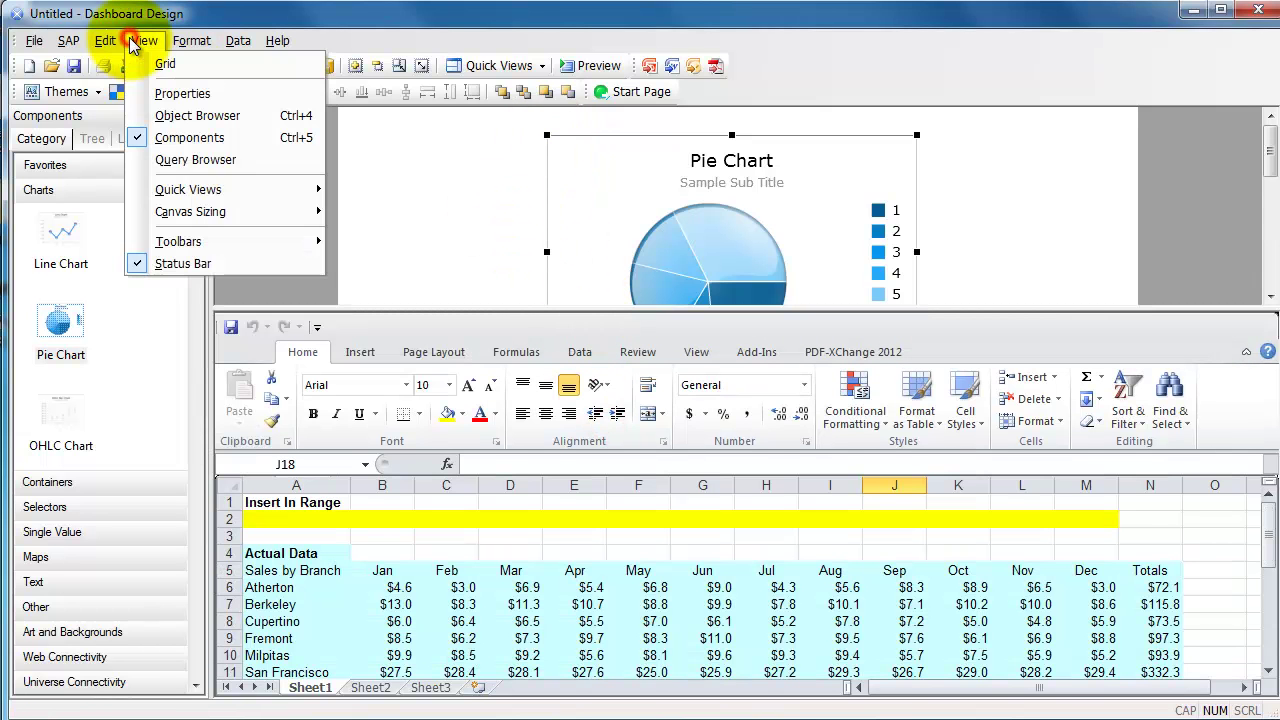
click(182, 93)
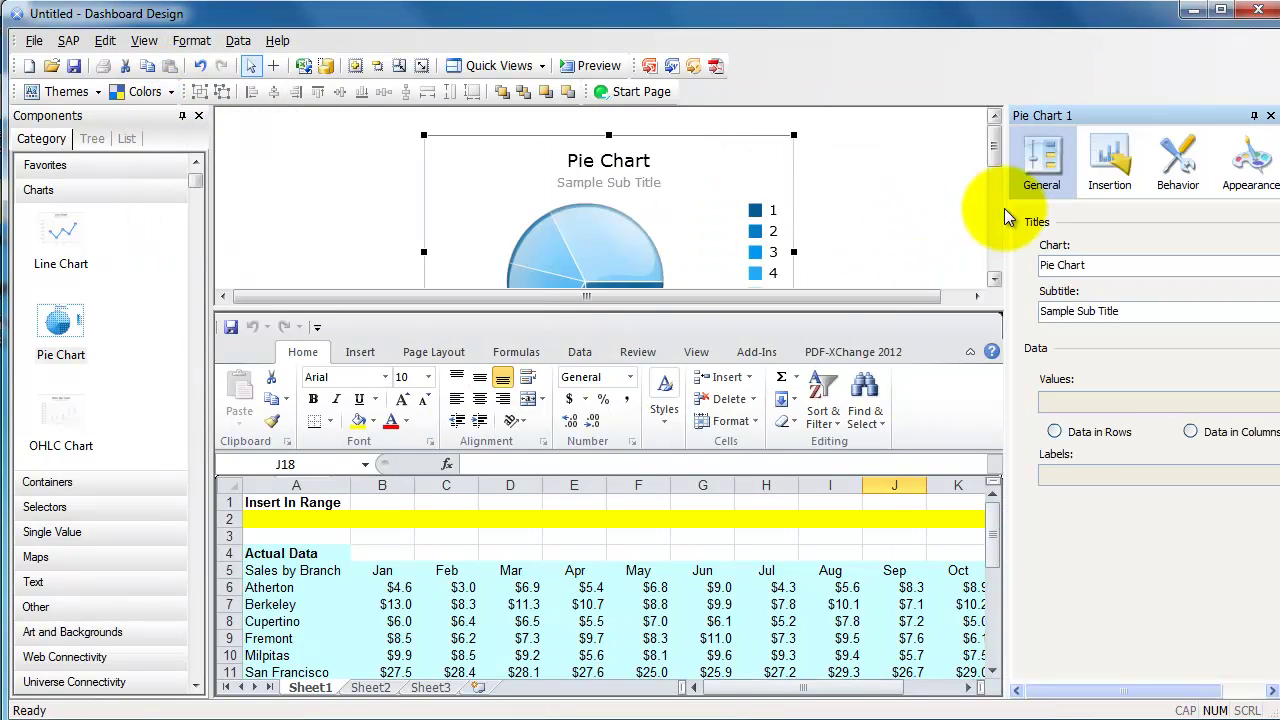
drag(1006, 208, 911, 207)
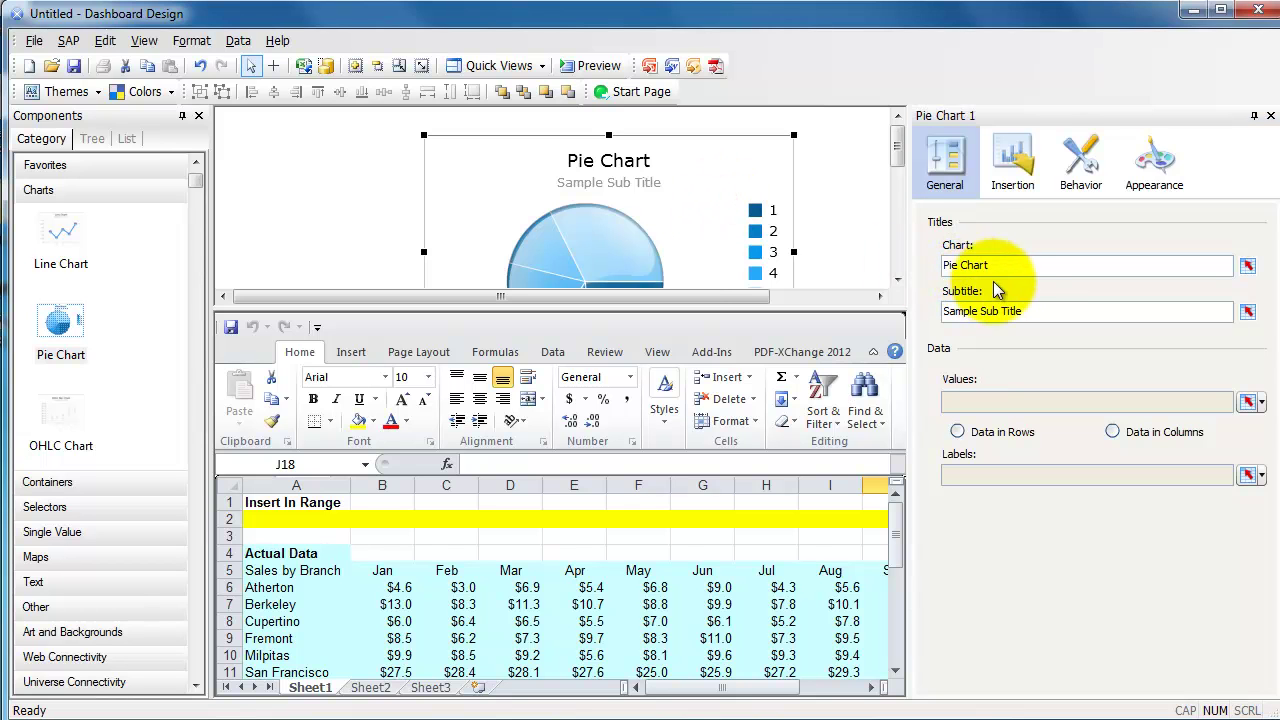
click(1030, 265)
text(Sales)
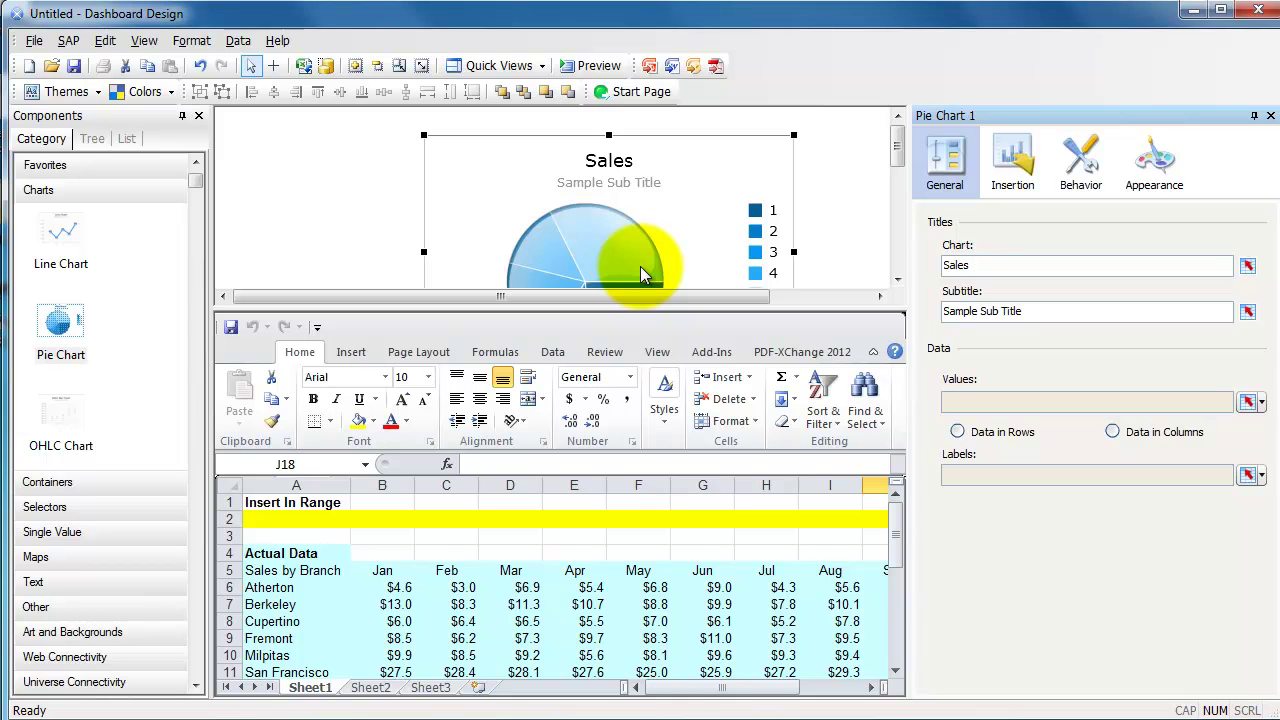
text( Chart)
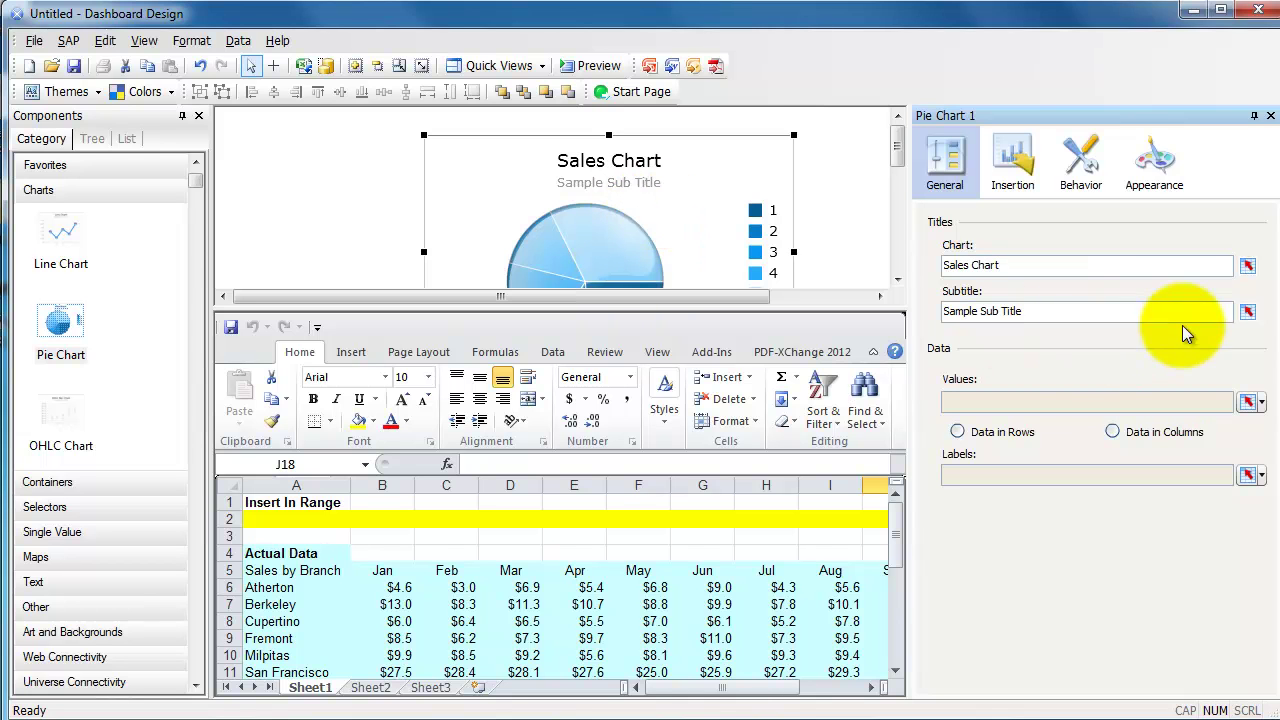
Step: Link the chart subtitle to cell A5 ('Sales by Branch')
click(1247, 314)
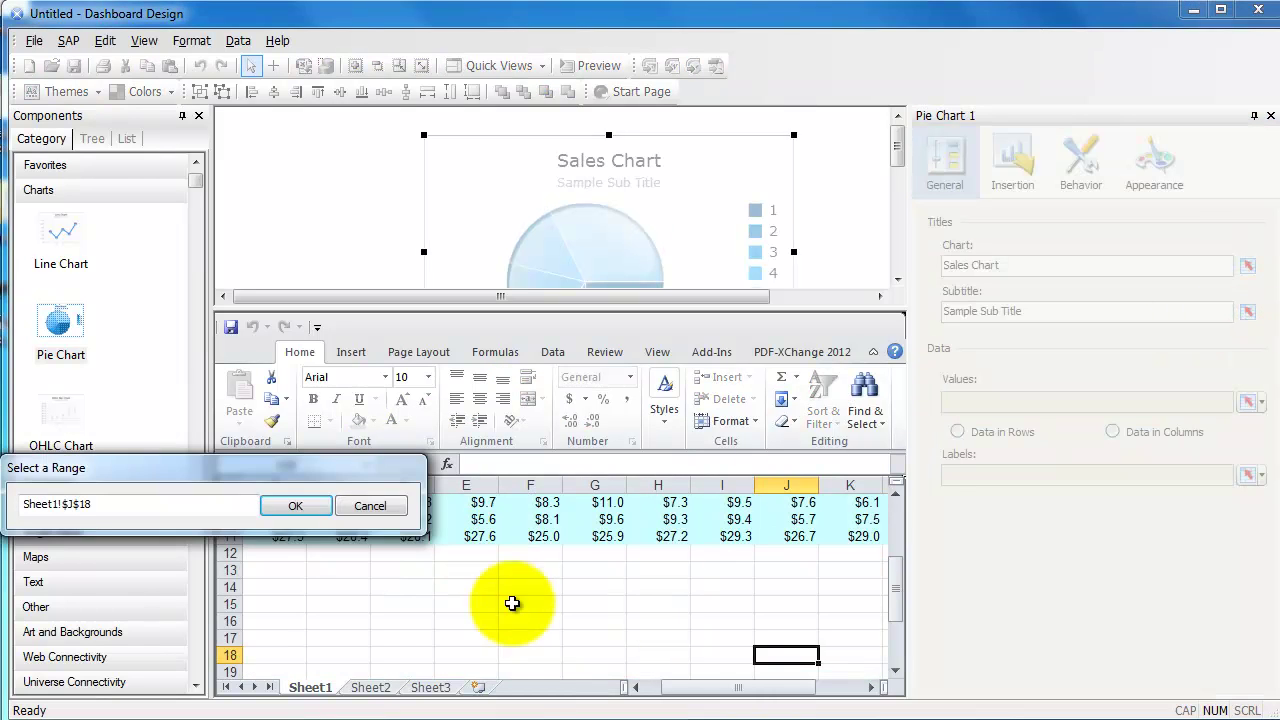
click(444, 621)
key(Up)
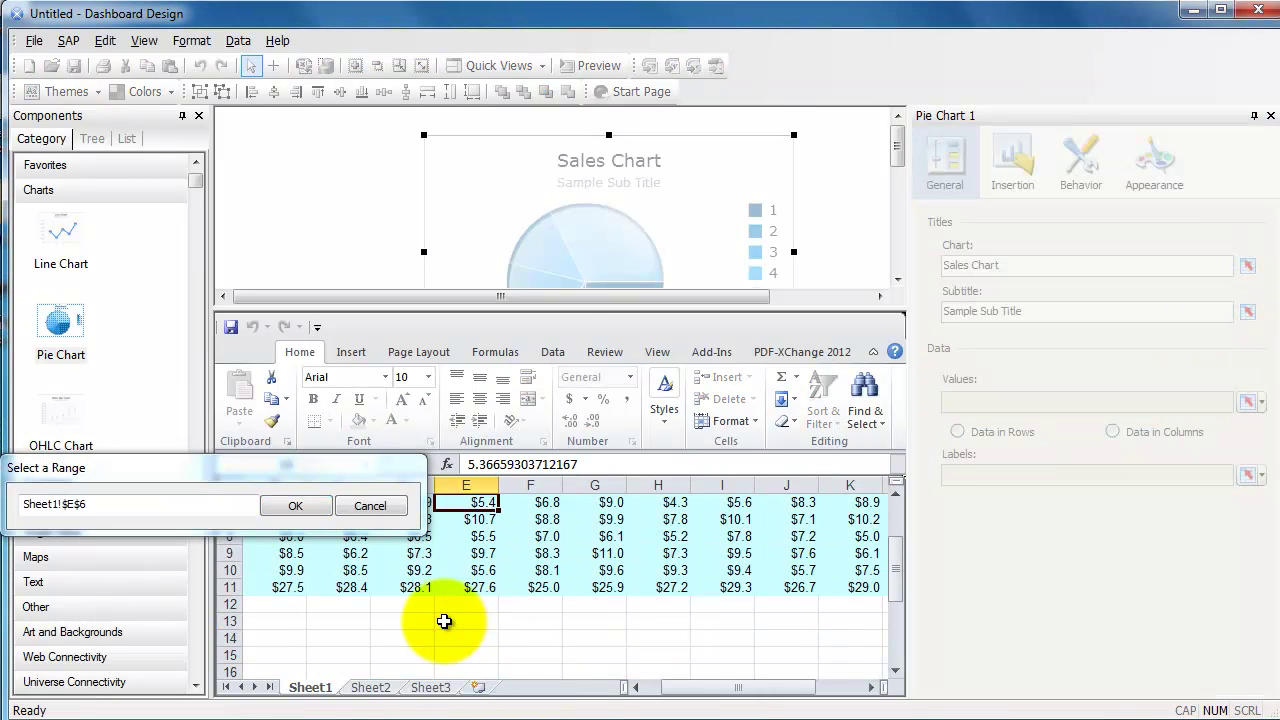
drag(306, 466, 462, 277)
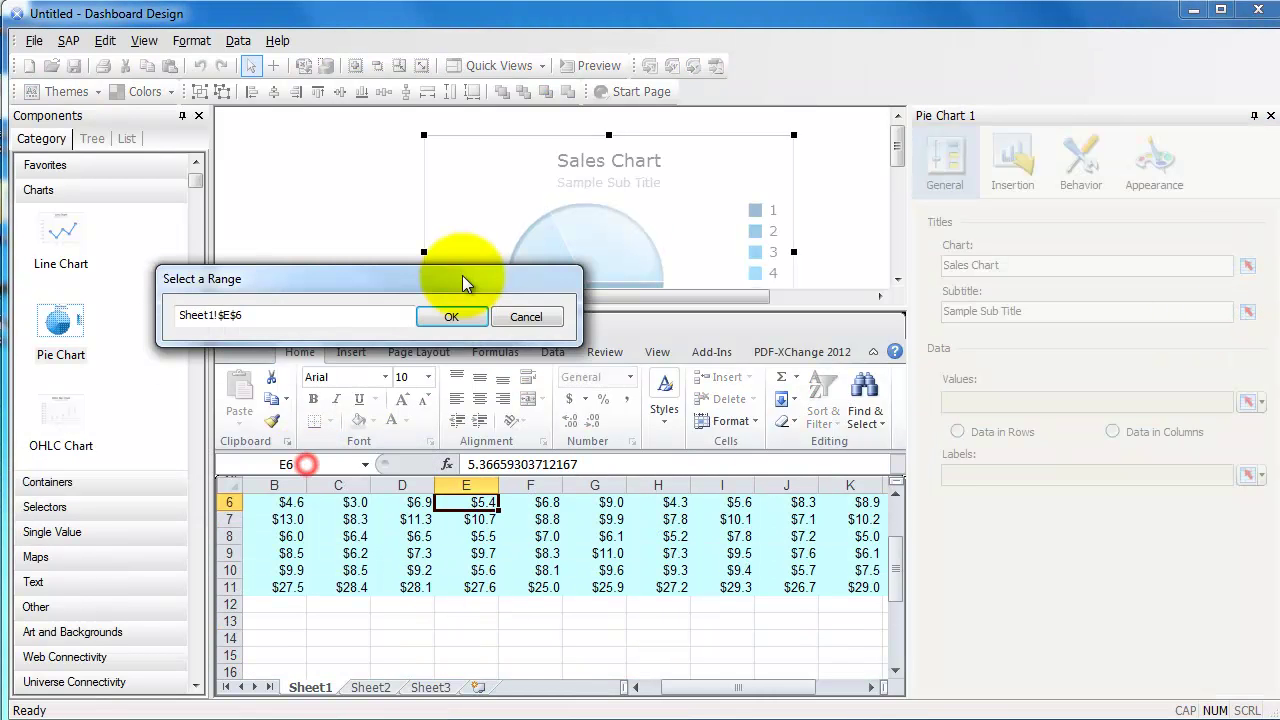
key(Tab)
click(345, 513)
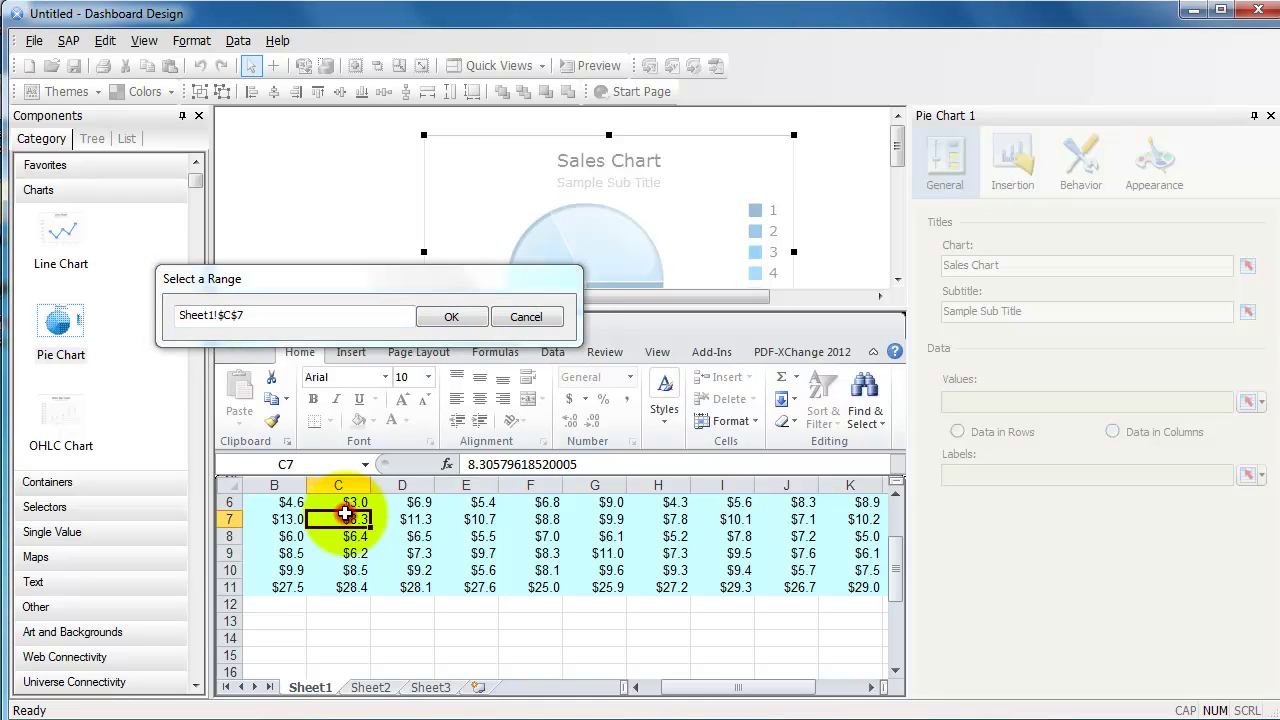
key(Left)
key(Left)
key(Up)
key(Up)
key(Up)
key(Up)
key(Up)
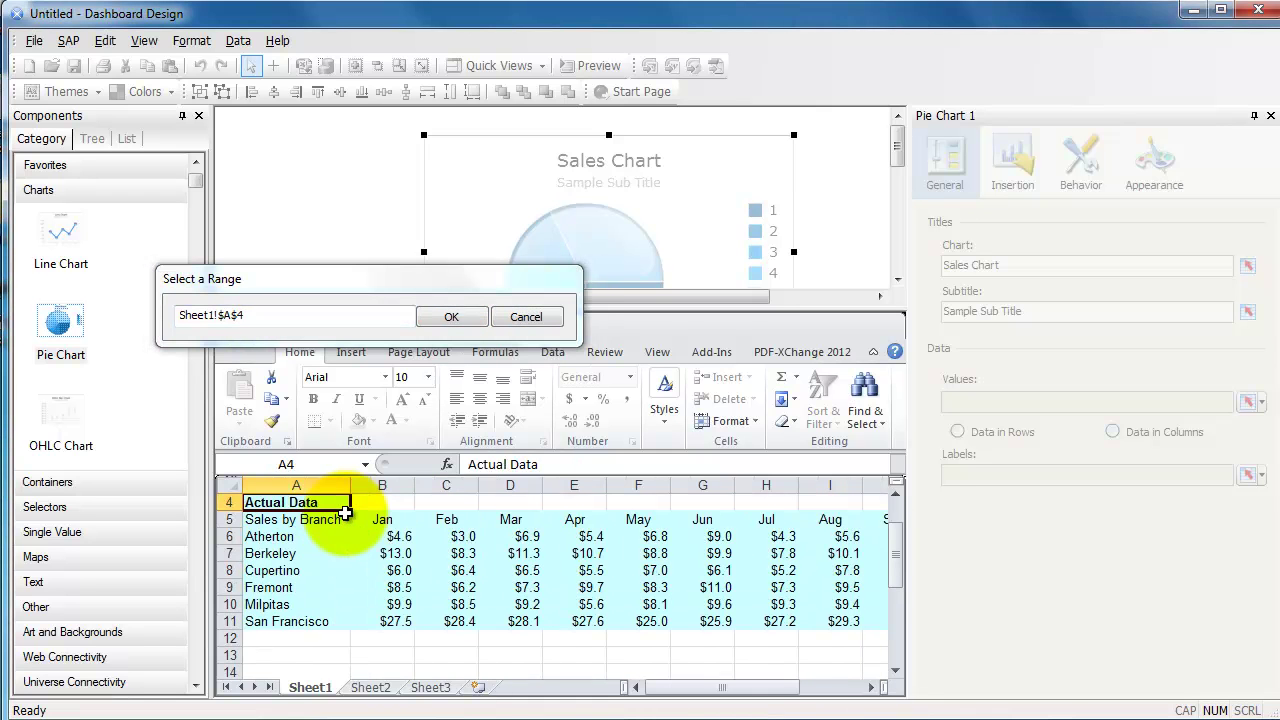
key(Down)
key(Down)
key(Down)
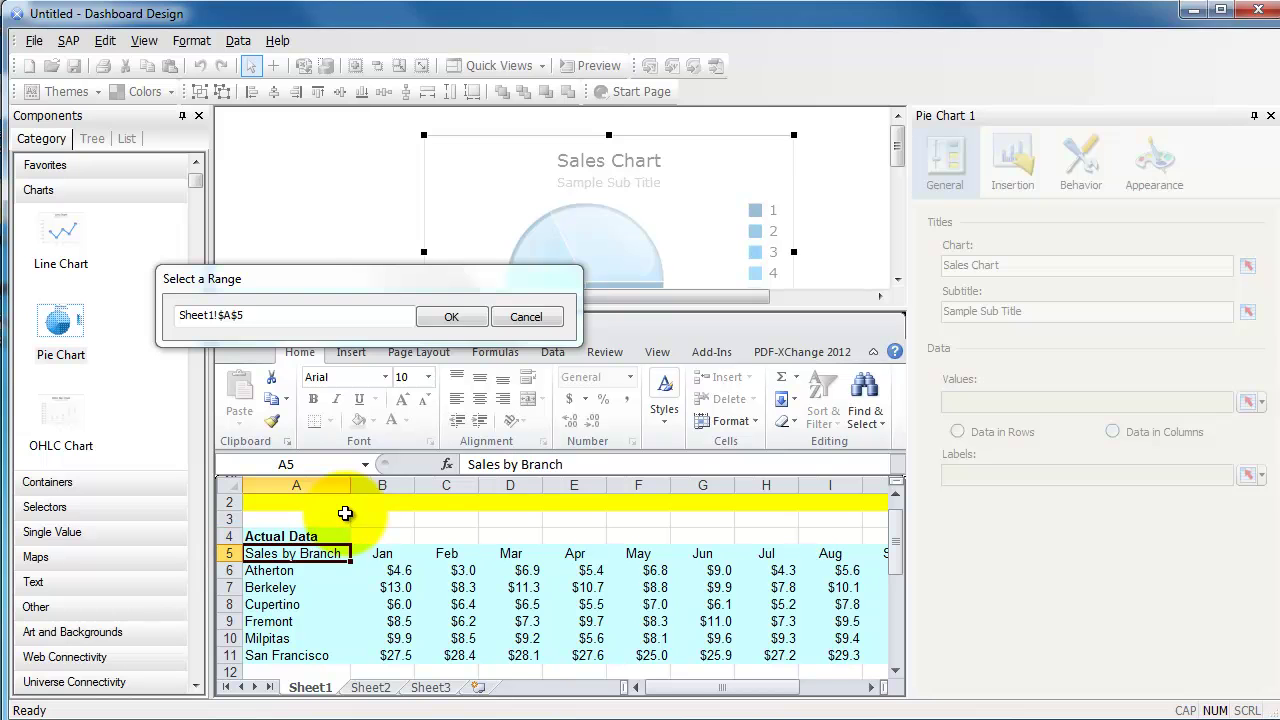
click(451, 316)
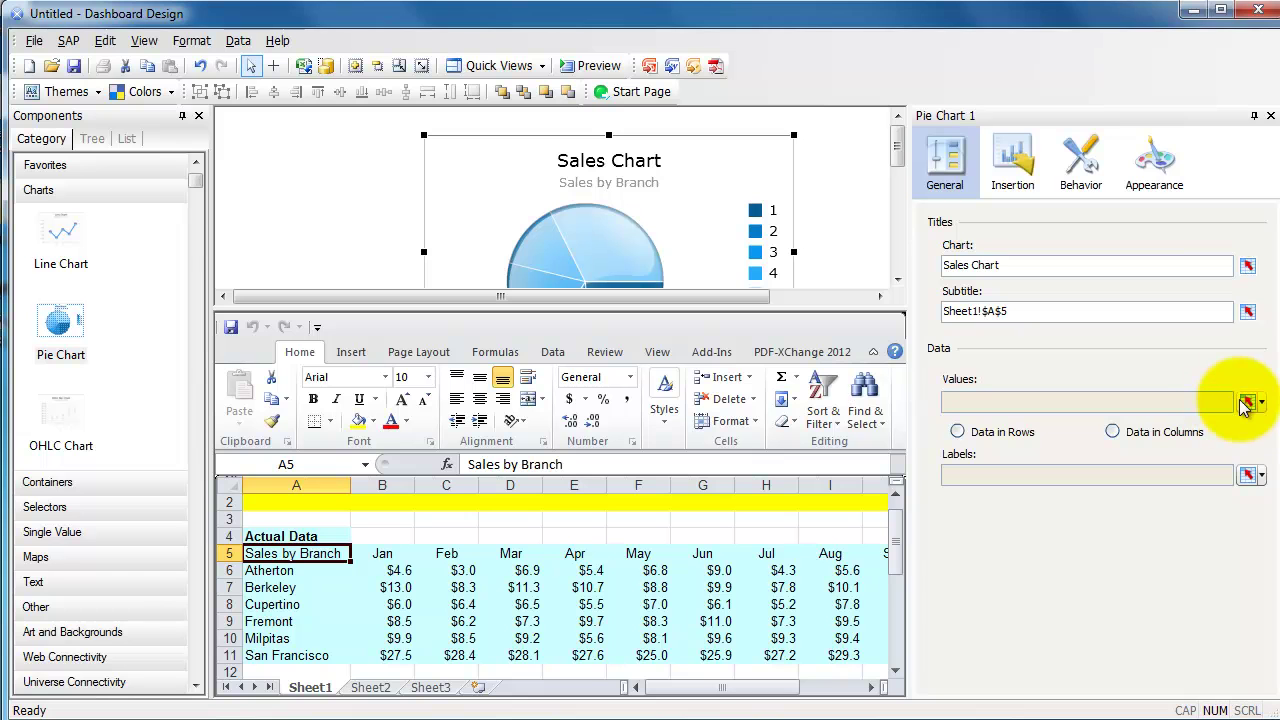
Step: Set the pie's Values to the Totals range Sheet1!$N$6:$N$11, data in columns
click(895, 670)
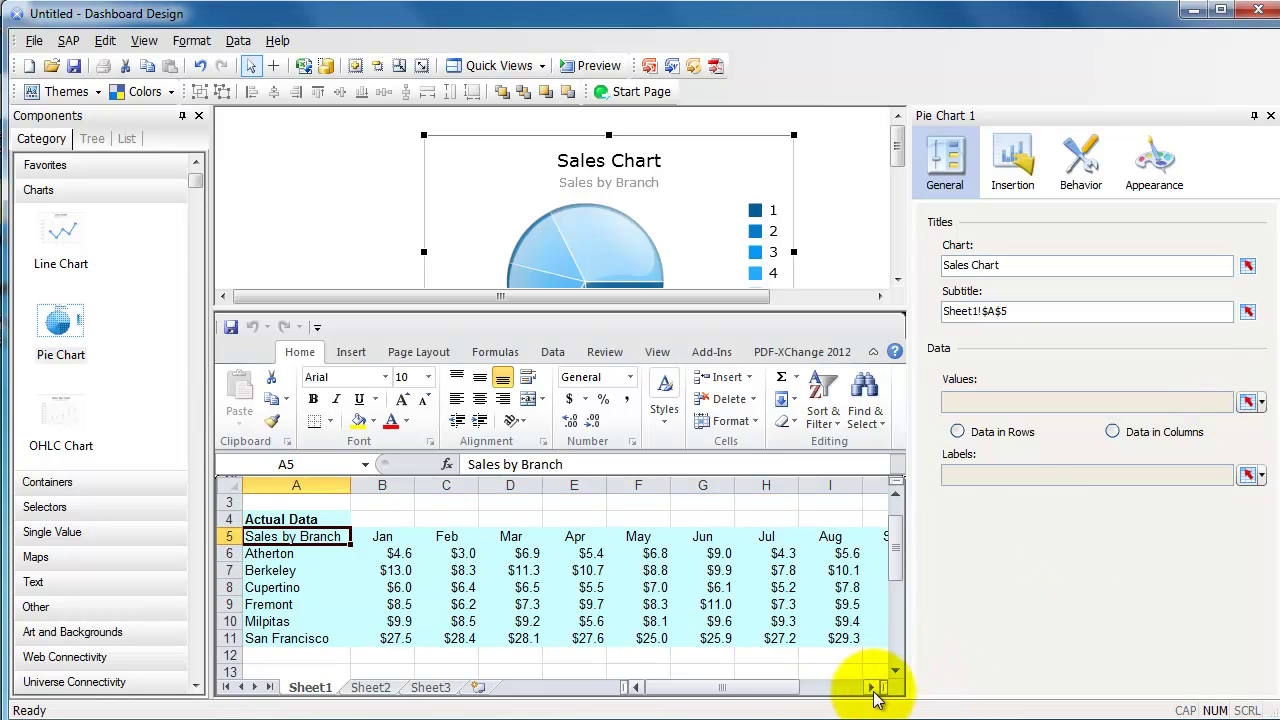
click(871, 687)
drag(725, 553, 730, 638)
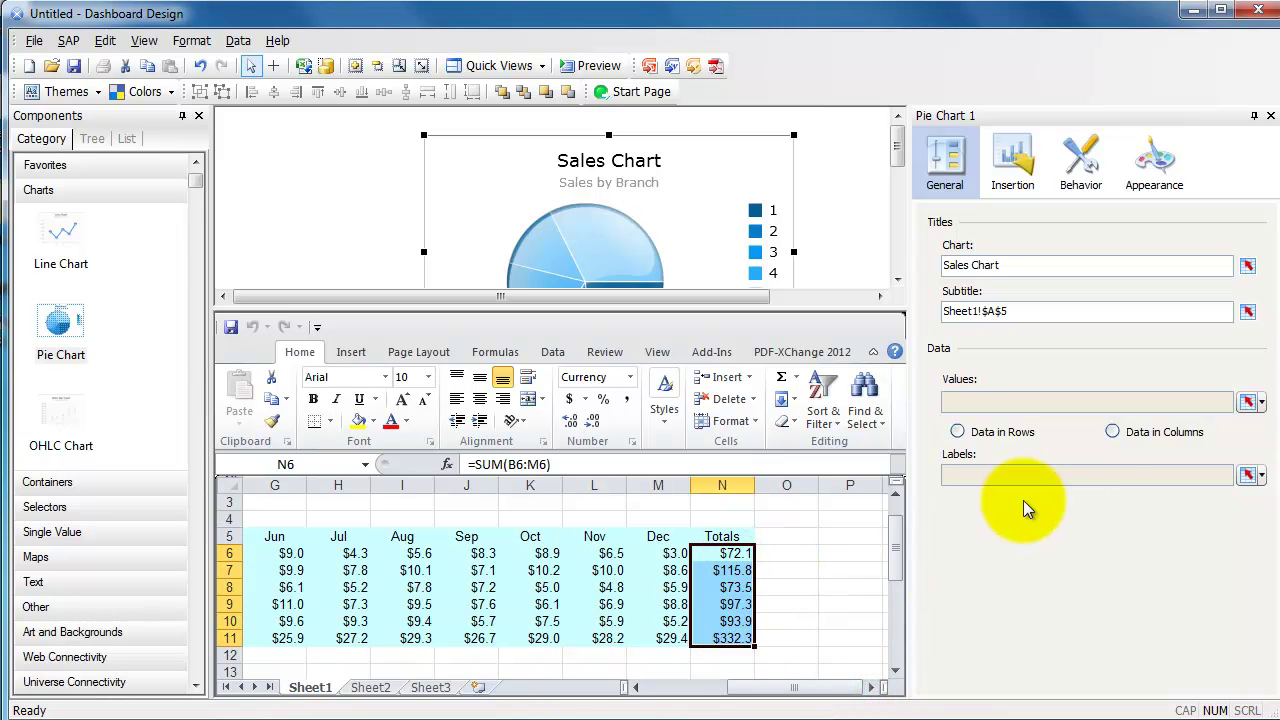
click(1247, 474)
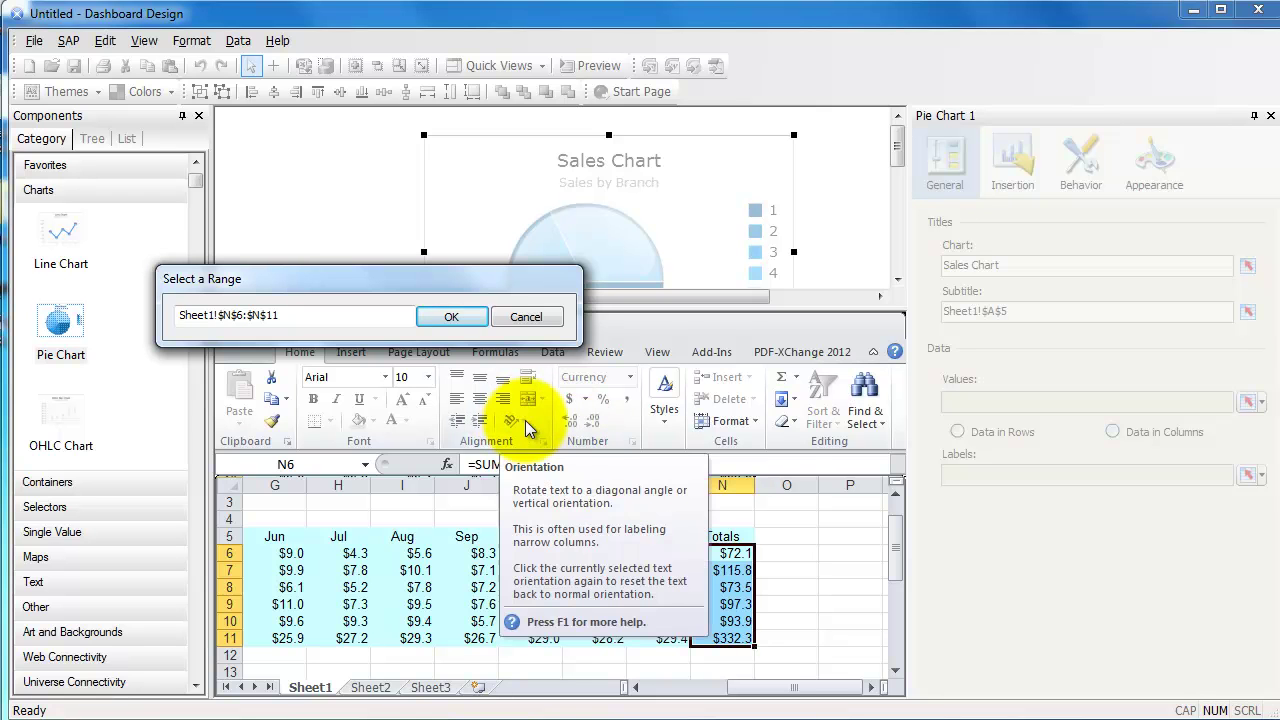
click(526, 316)
drag(652, 555, 655, 630)
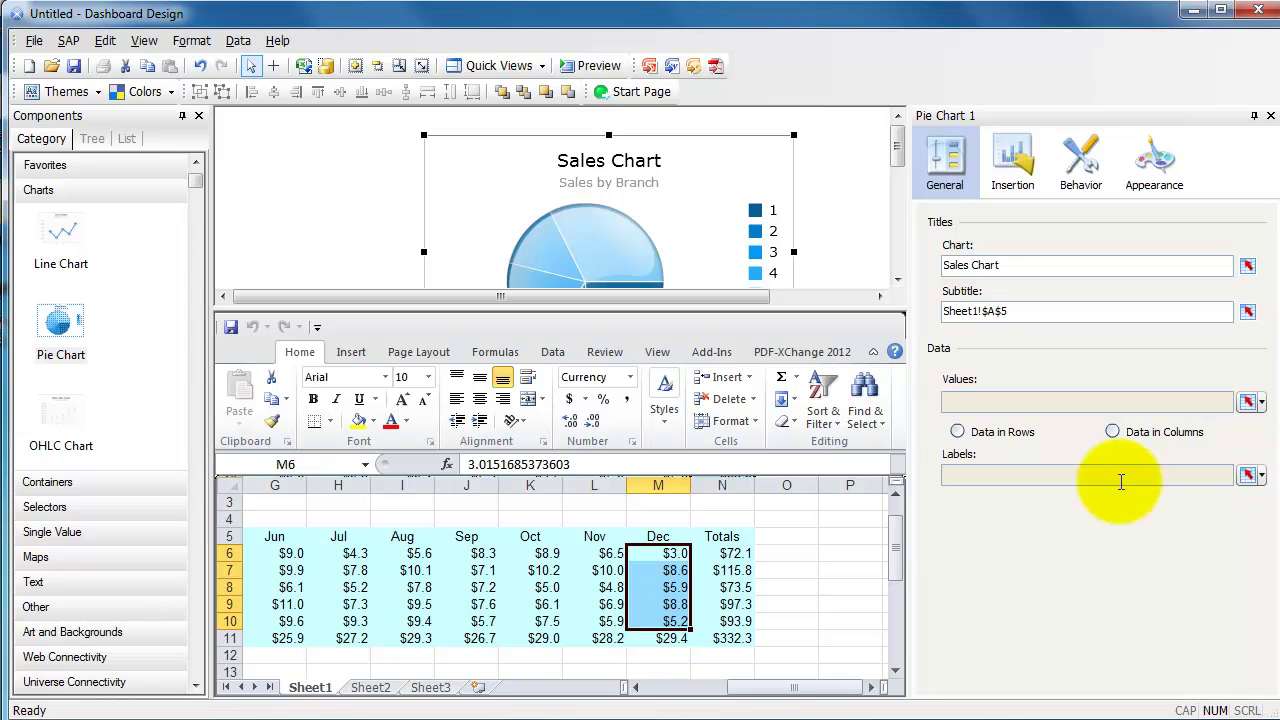
click(1248, 475)
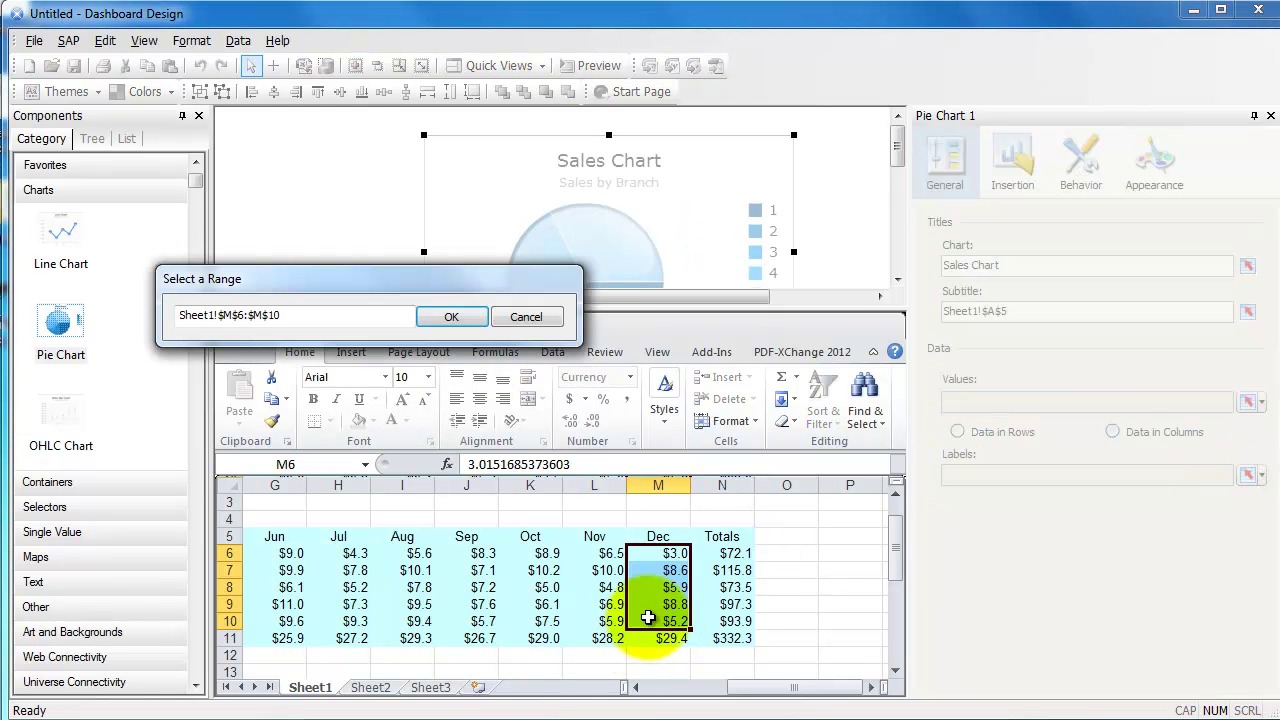
drag(725, 553, 725, 638)
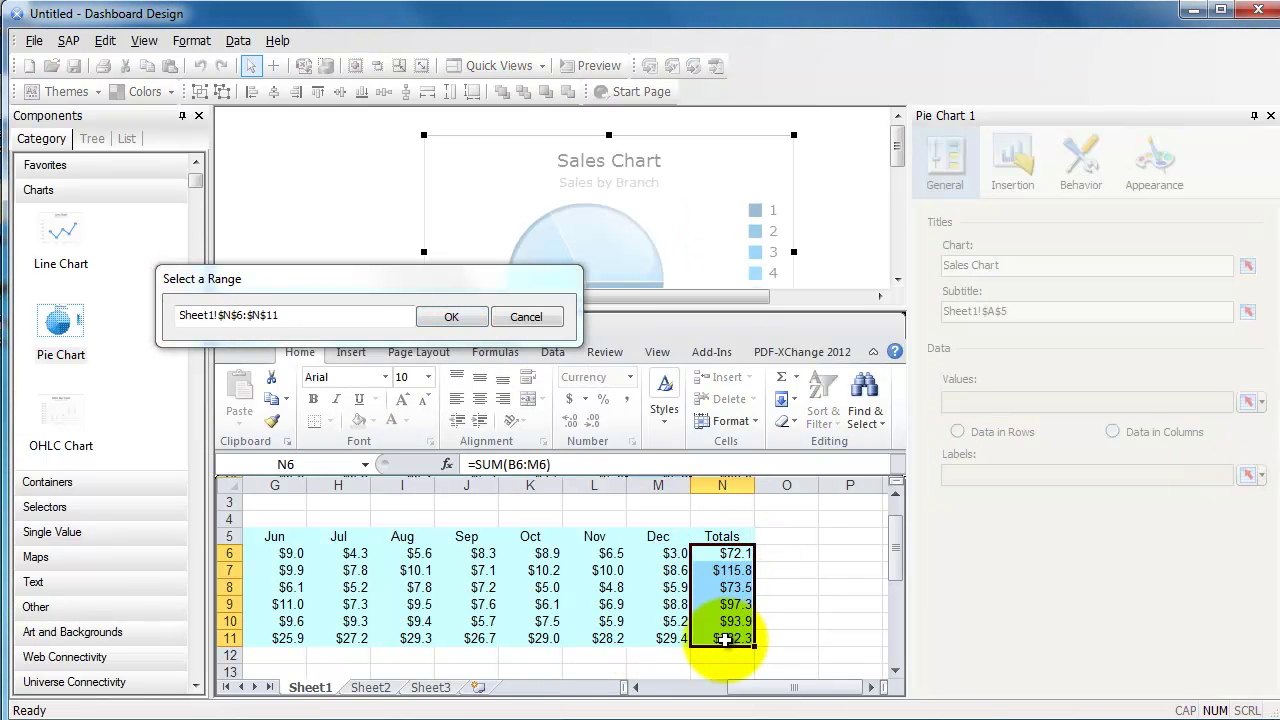
click(447, 317)
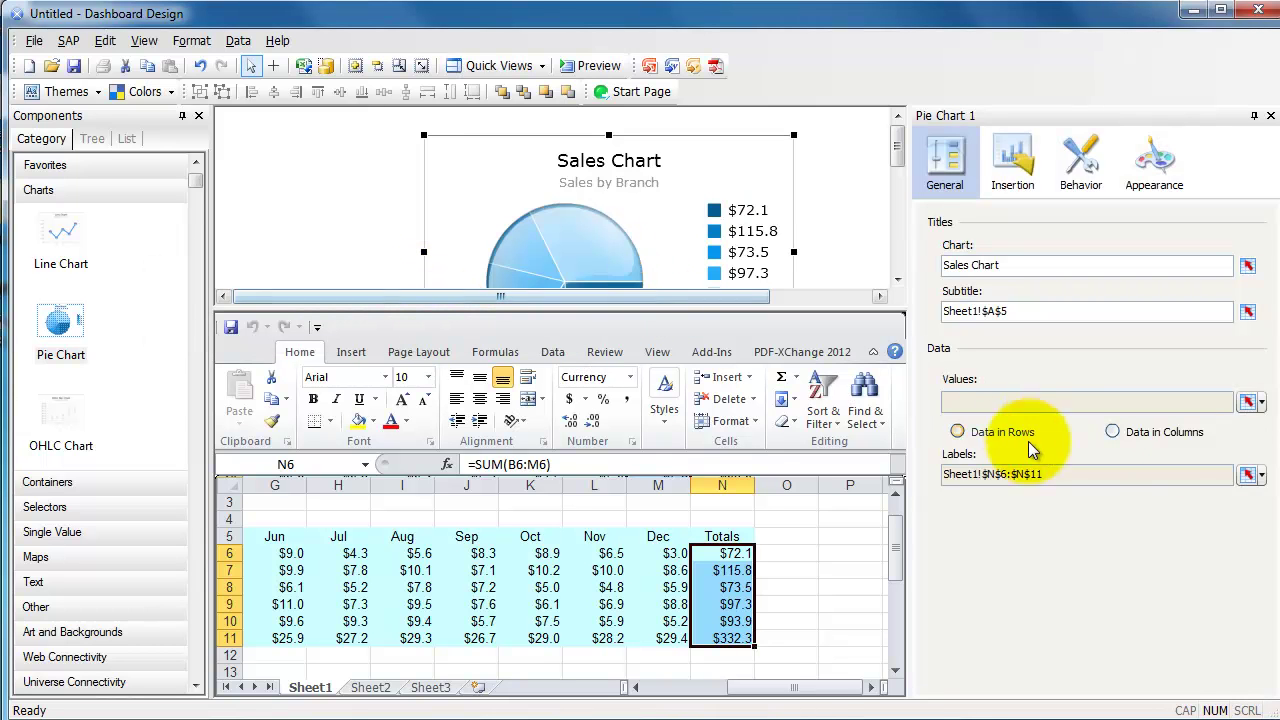
click(1247, 401)
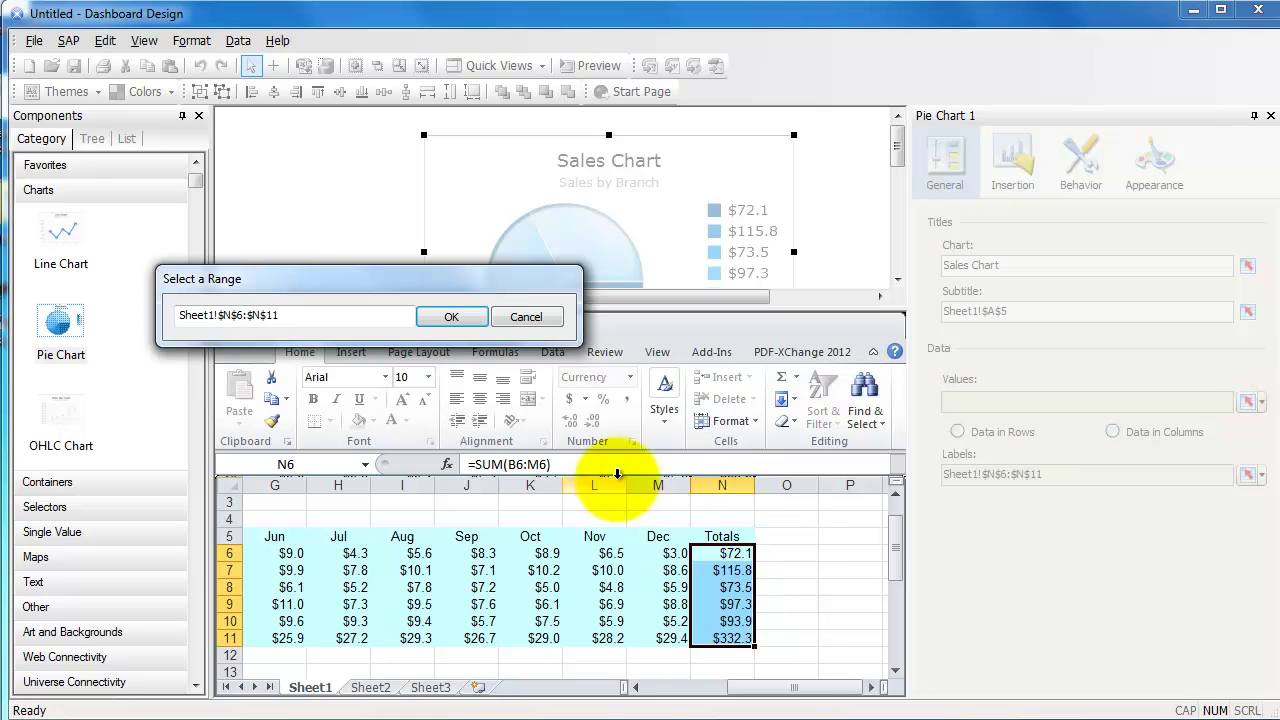
click(451, 316)
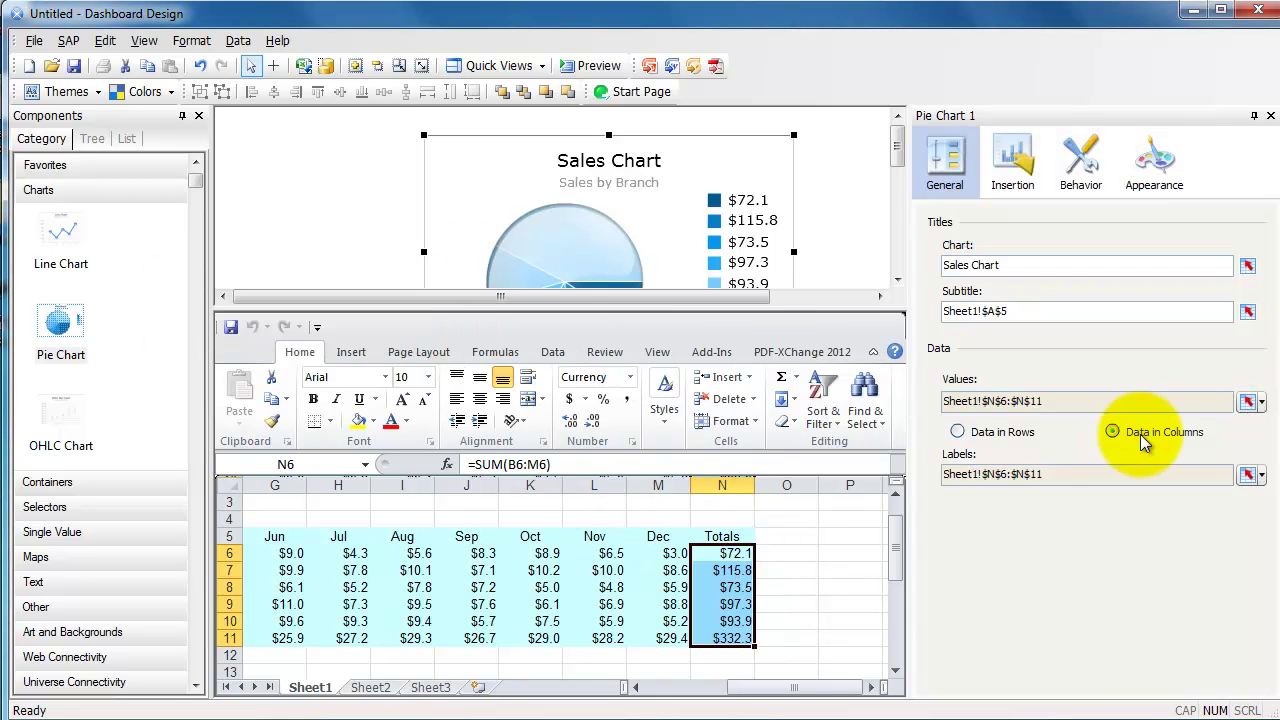
Step: Set the pie's Labels to the branch names in Sheet1!$A$6:$A$11
click(1247, 473)
drag(745, 687, 681, 687)
drag(278, 553, 305, 640)
click(449, 317)
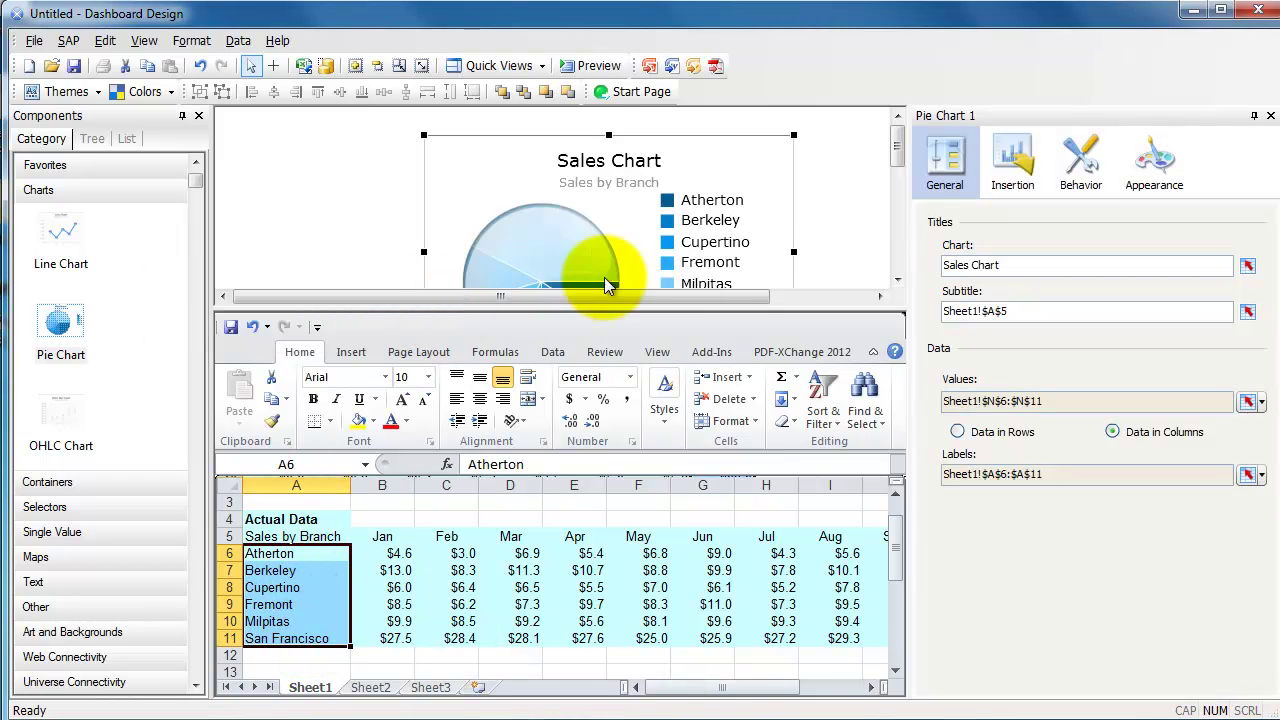
click(590, 66)
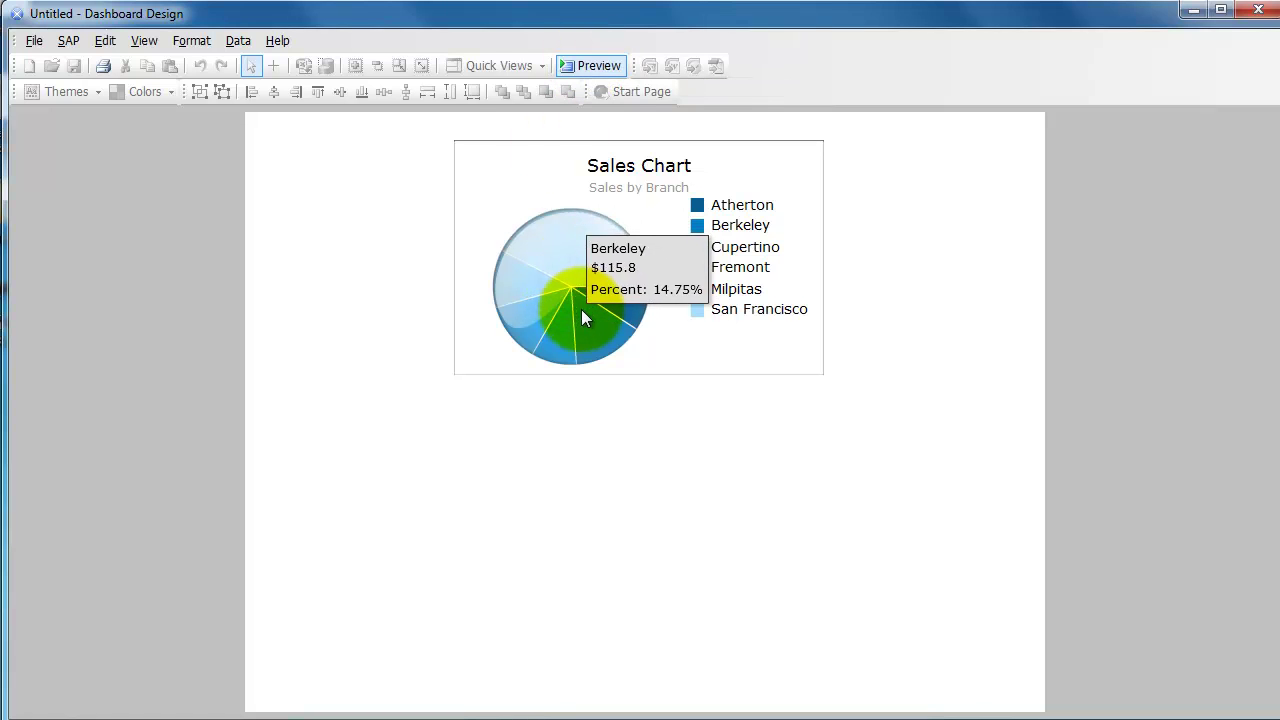
click(579, 67)
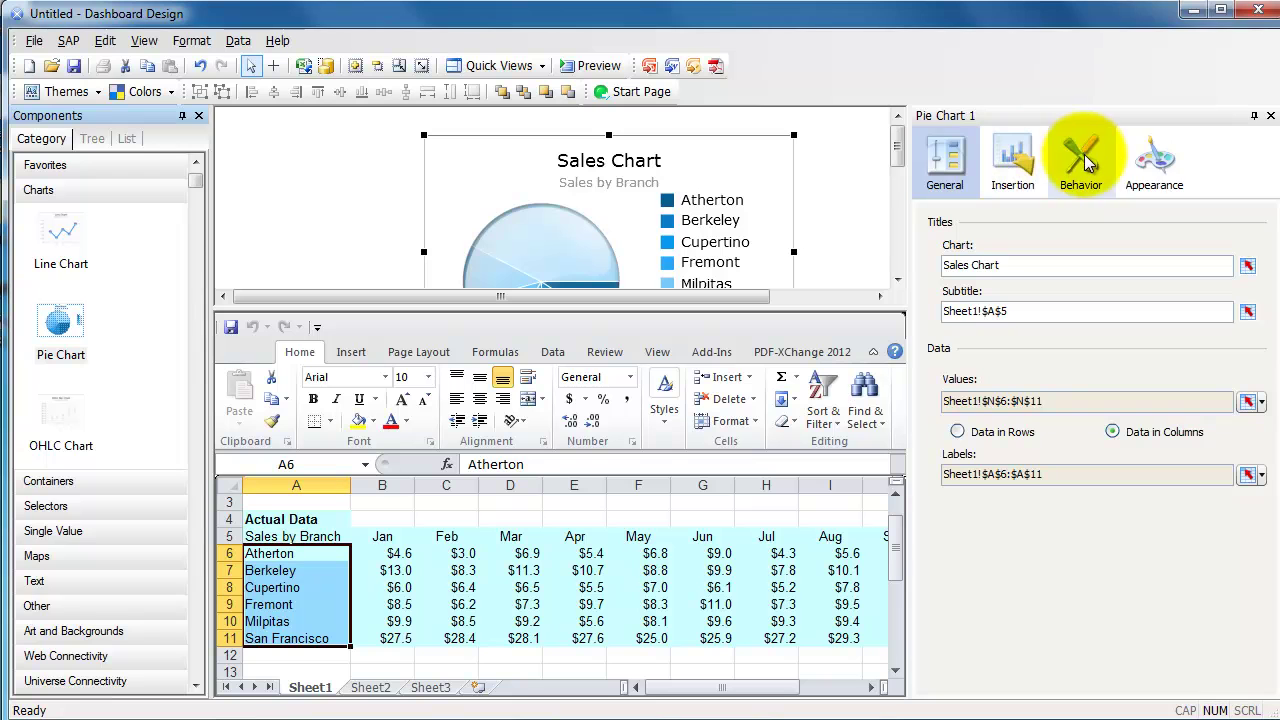
Step: Turn on Data Labels under Appearance > Text and preview the pie's slice values
click(1165, 170)
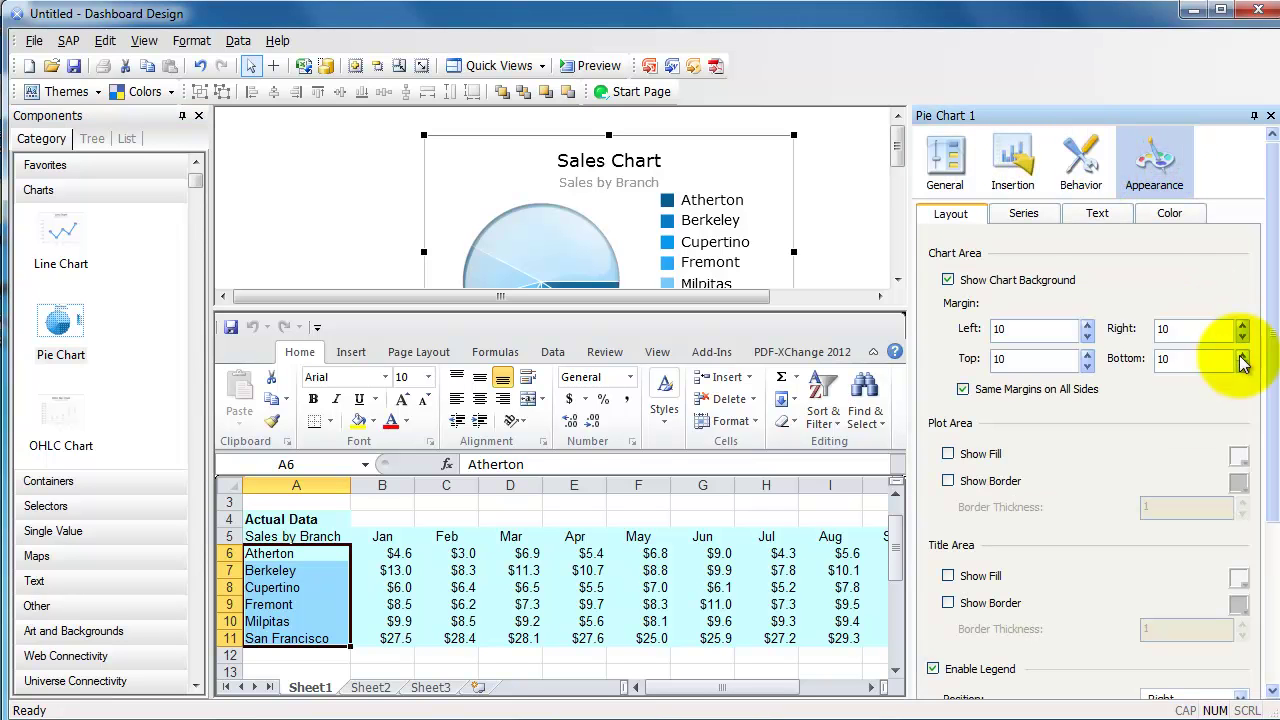
drag(1268, 400, 1250, 337)
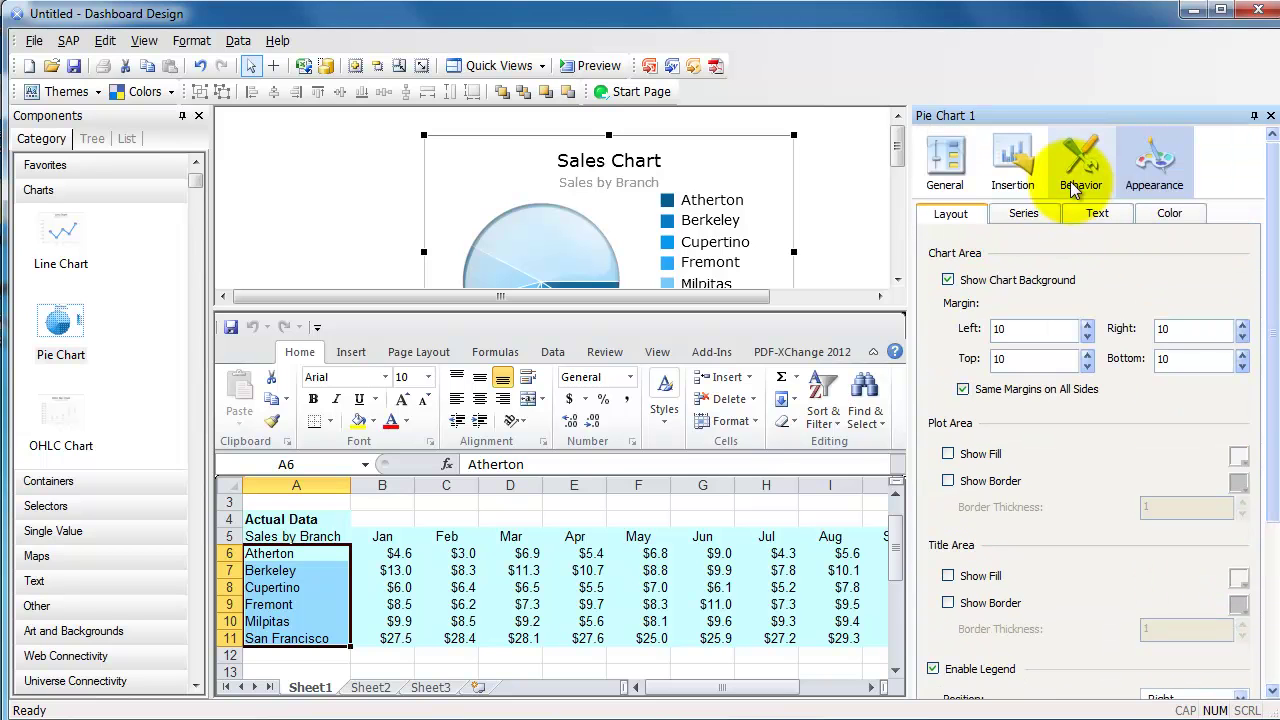
click(1050, 213)
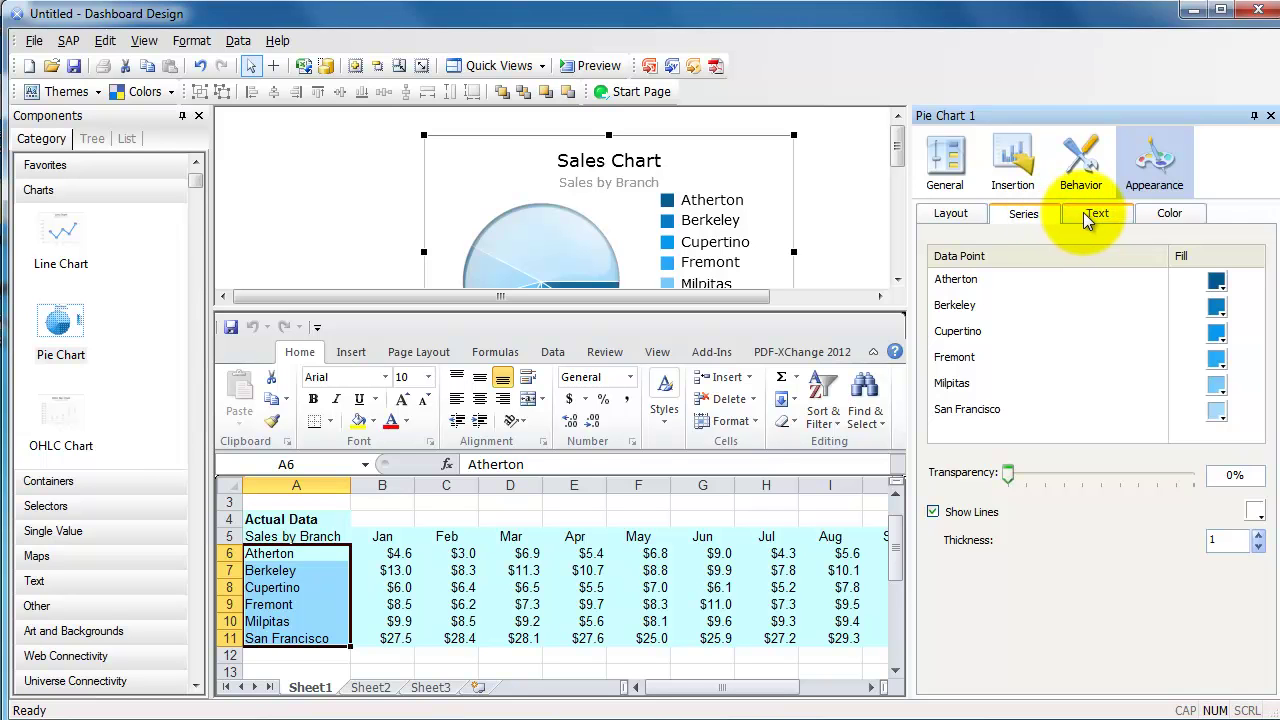
click(1084, 213)
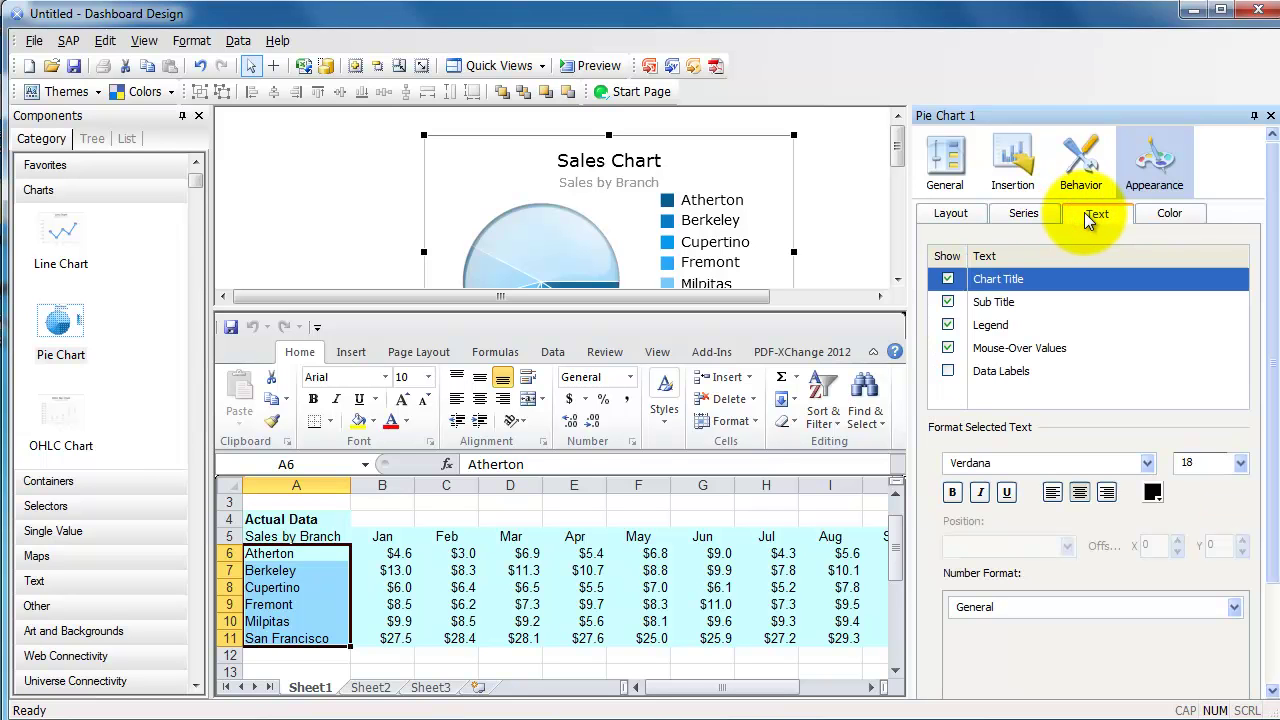
click(948, 371)
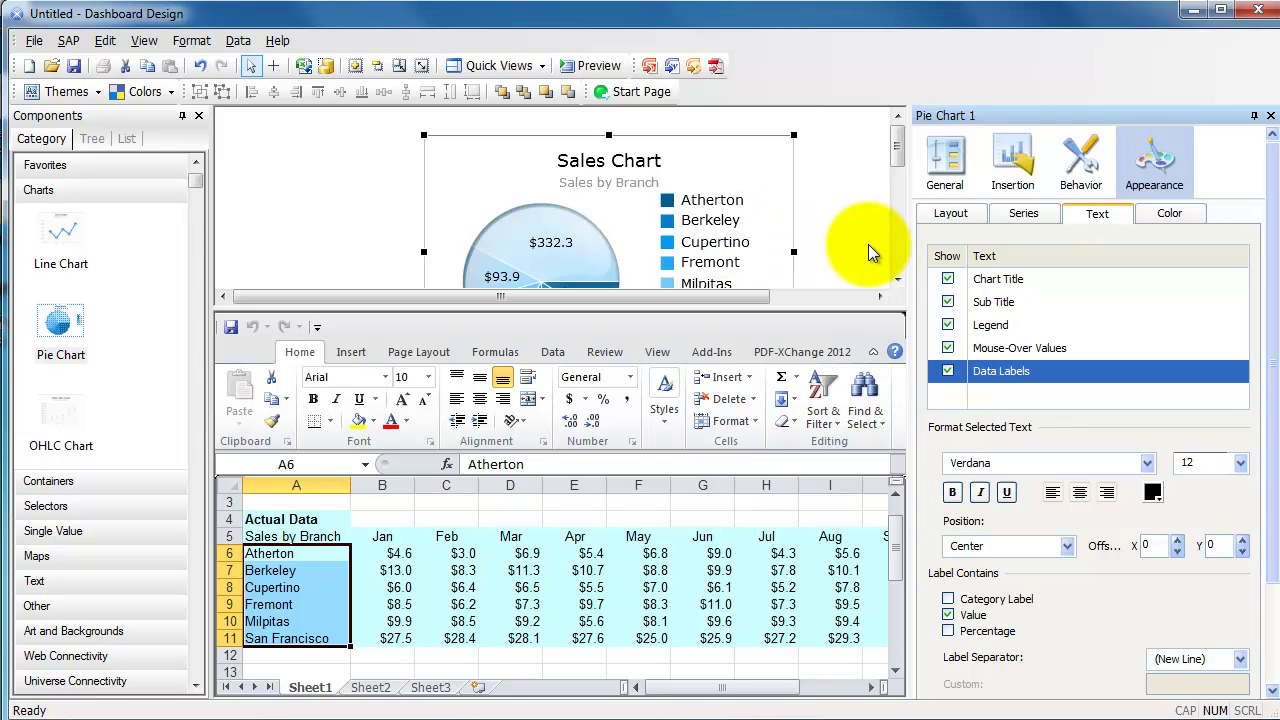
click(599, 67)
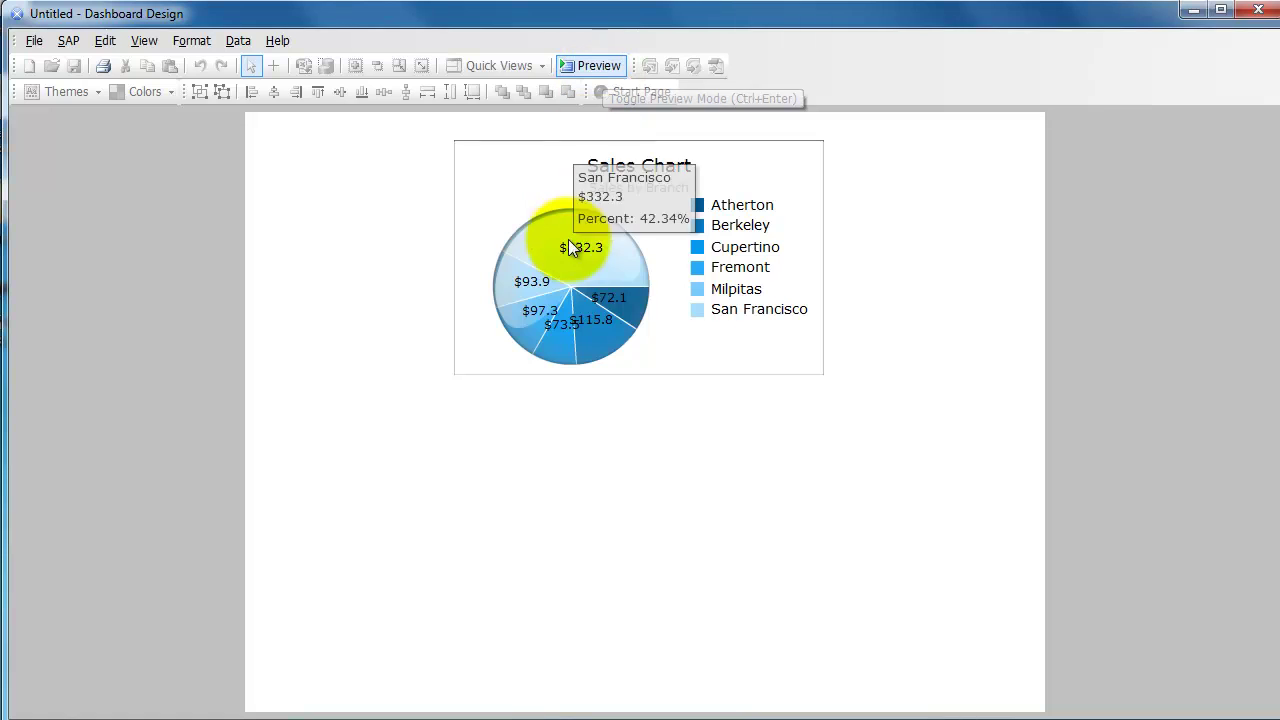
mouse_move(590, 348)
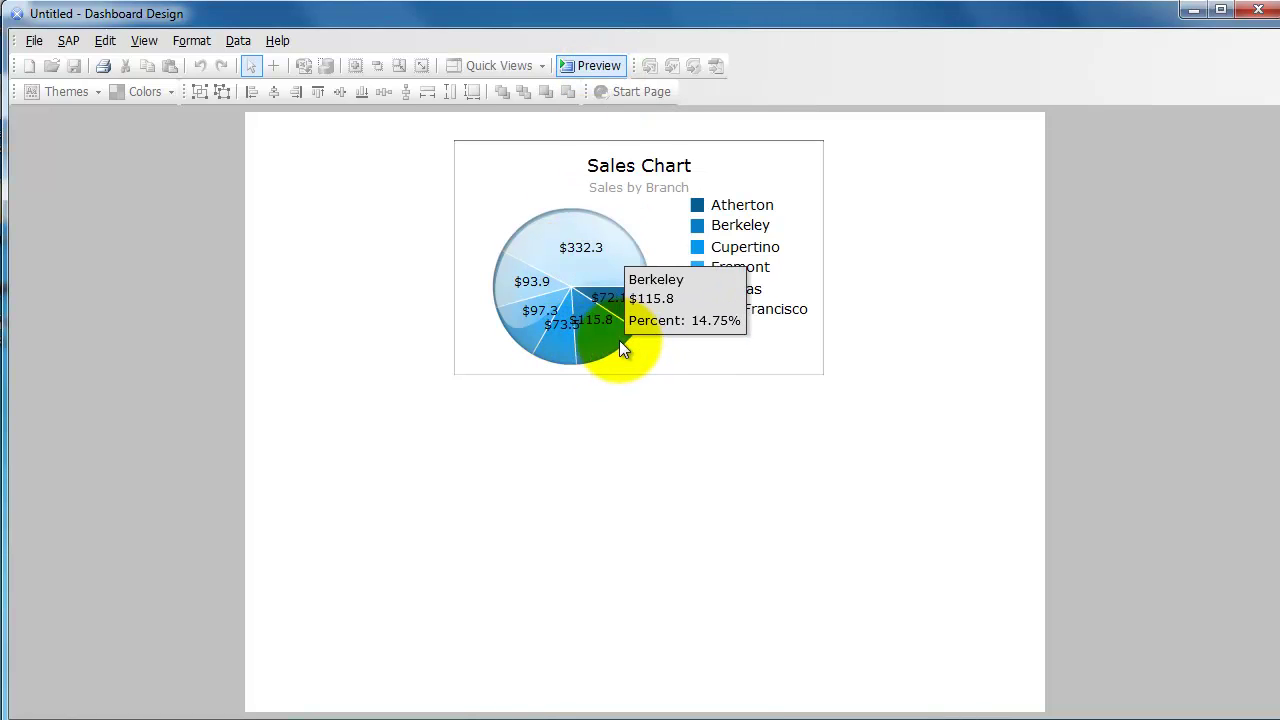
Step: Exit preview, stretch the pie chart leftward, and uncheck Data Labels
click(580, 65)
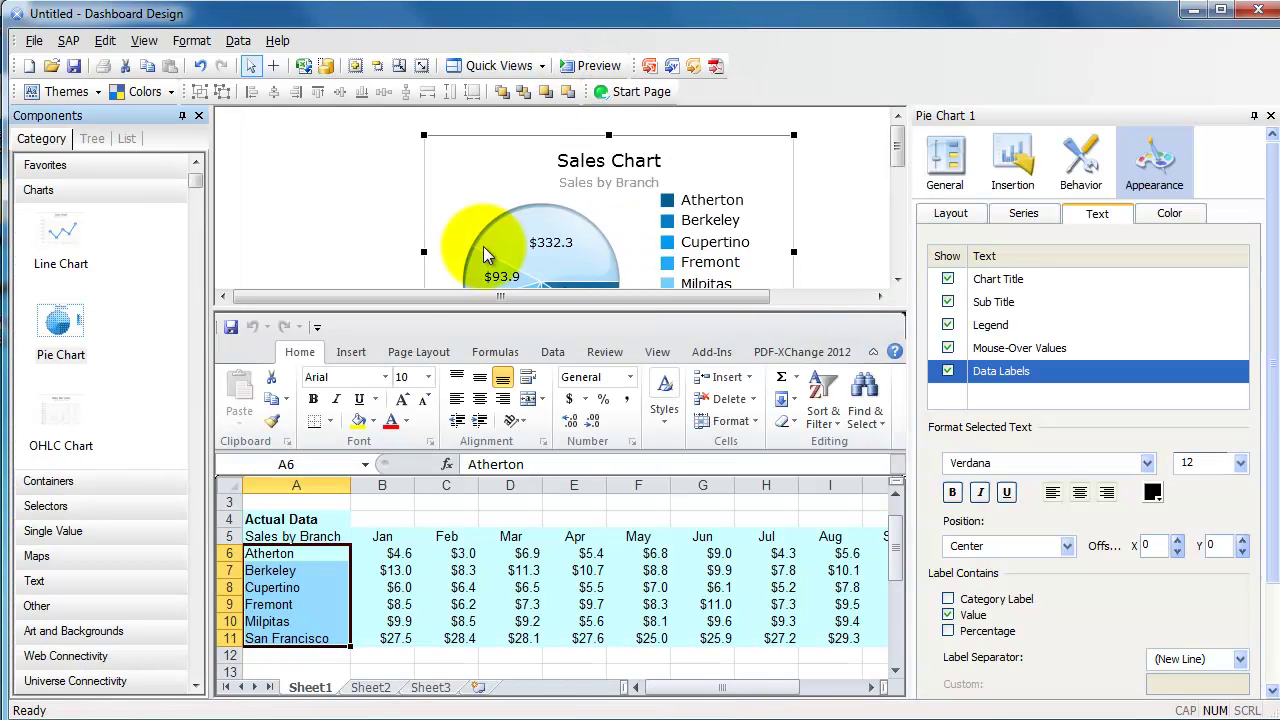
drag(424, 251, 257, 208)
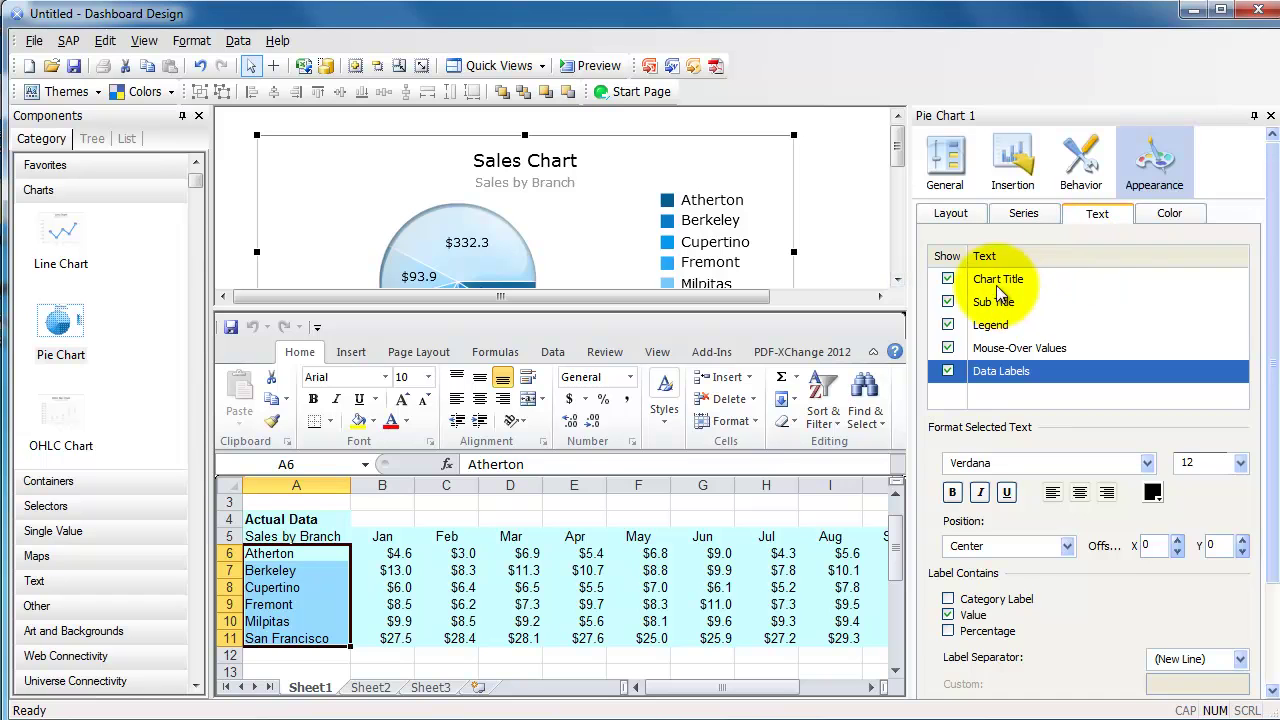
click(947, 371)
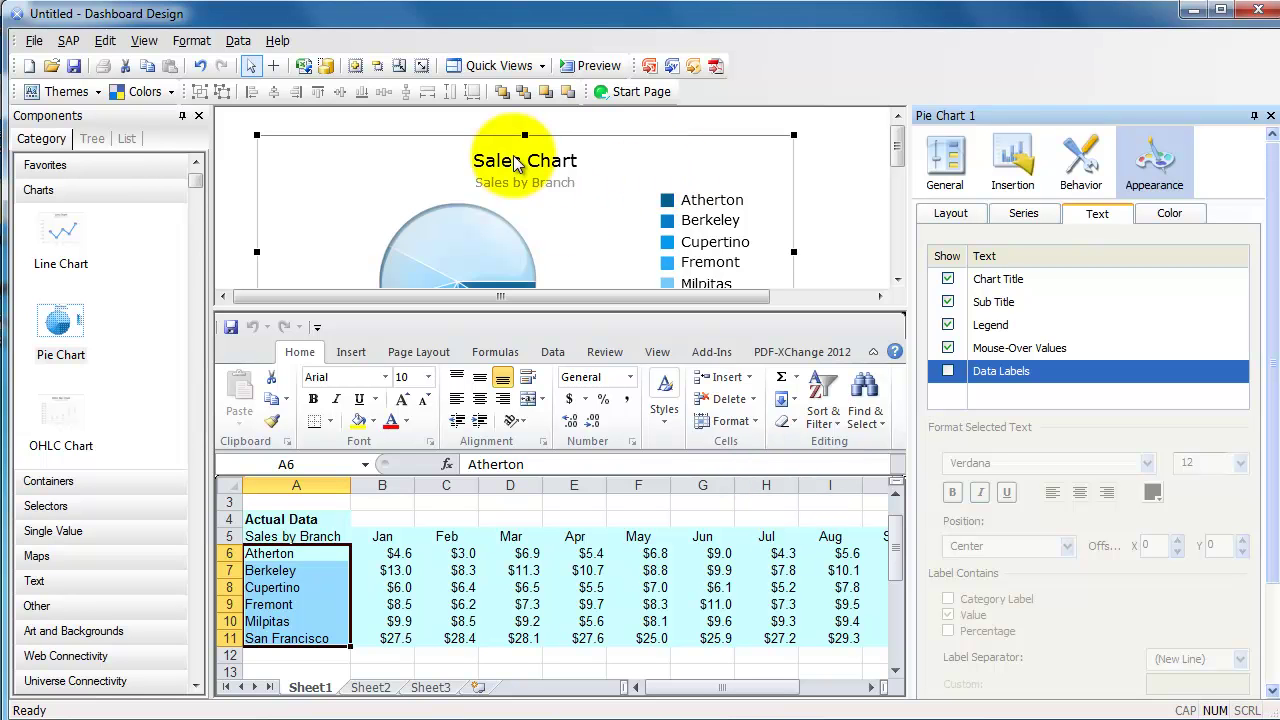
click(140, 41)
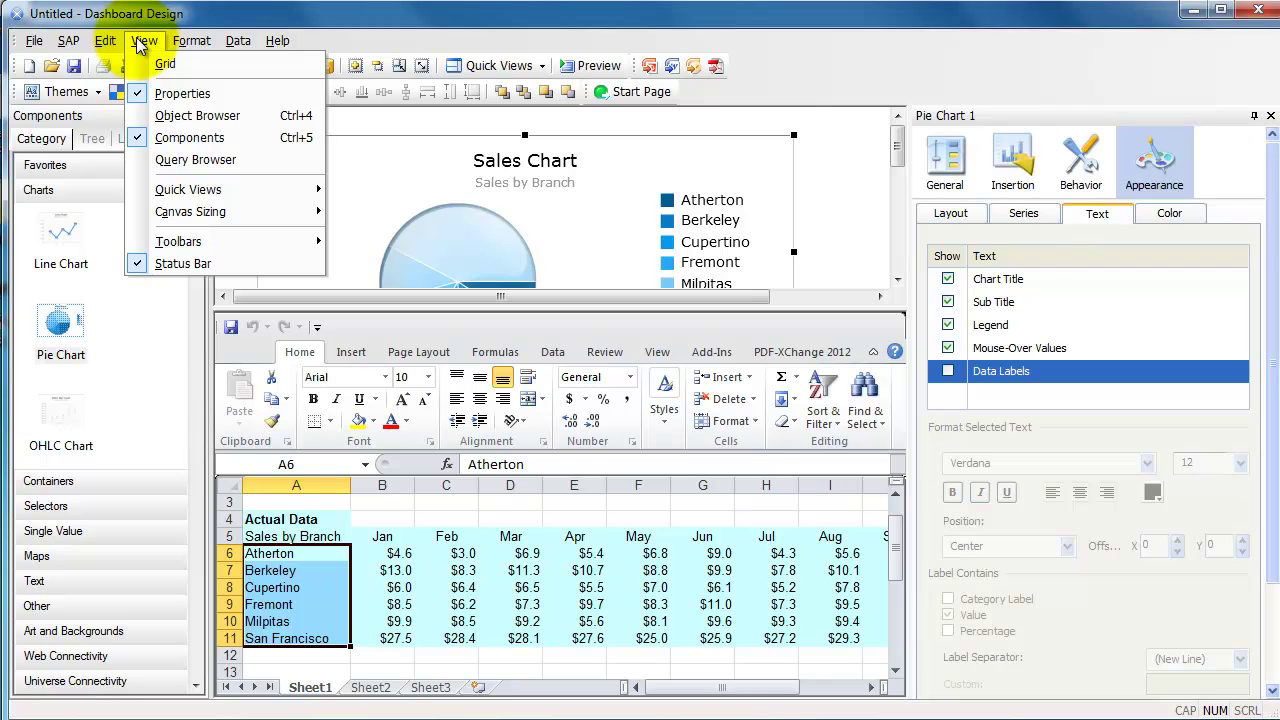
Step: Check Enable Data Insertion, choose Row as Insertion Type, and begin selecting Source Data
click(970, 213)
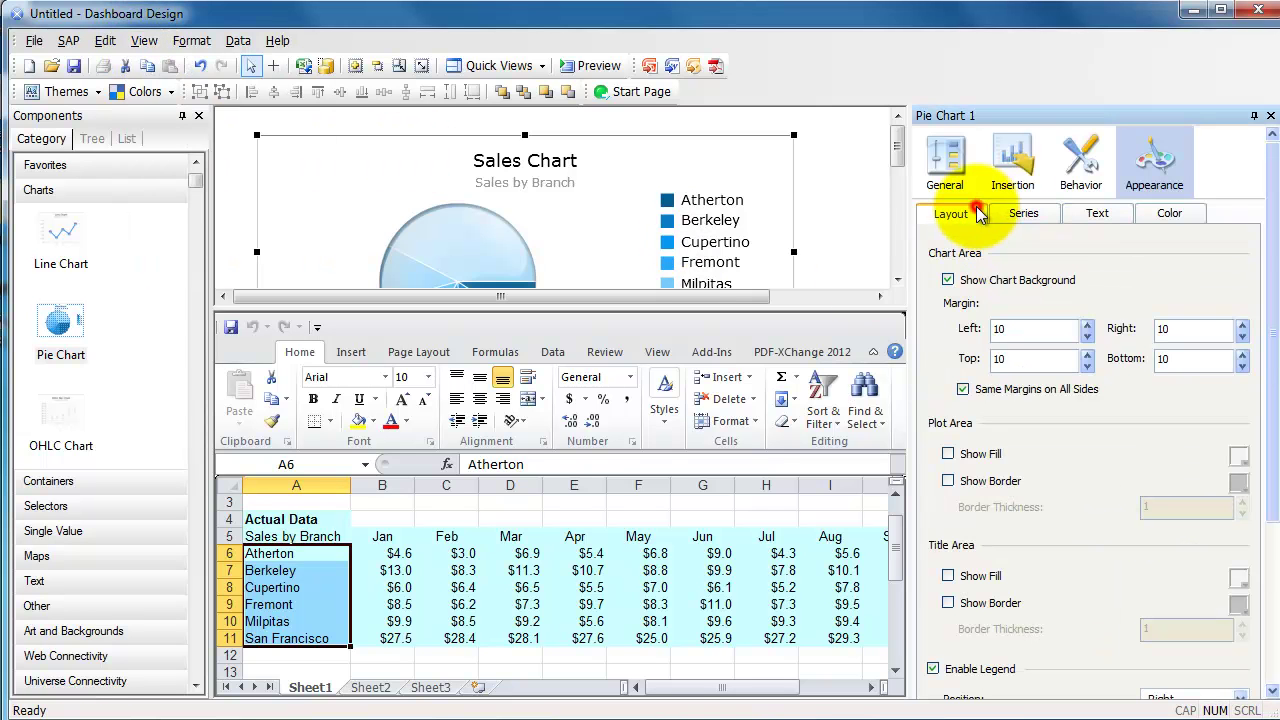
click(1012, 170)
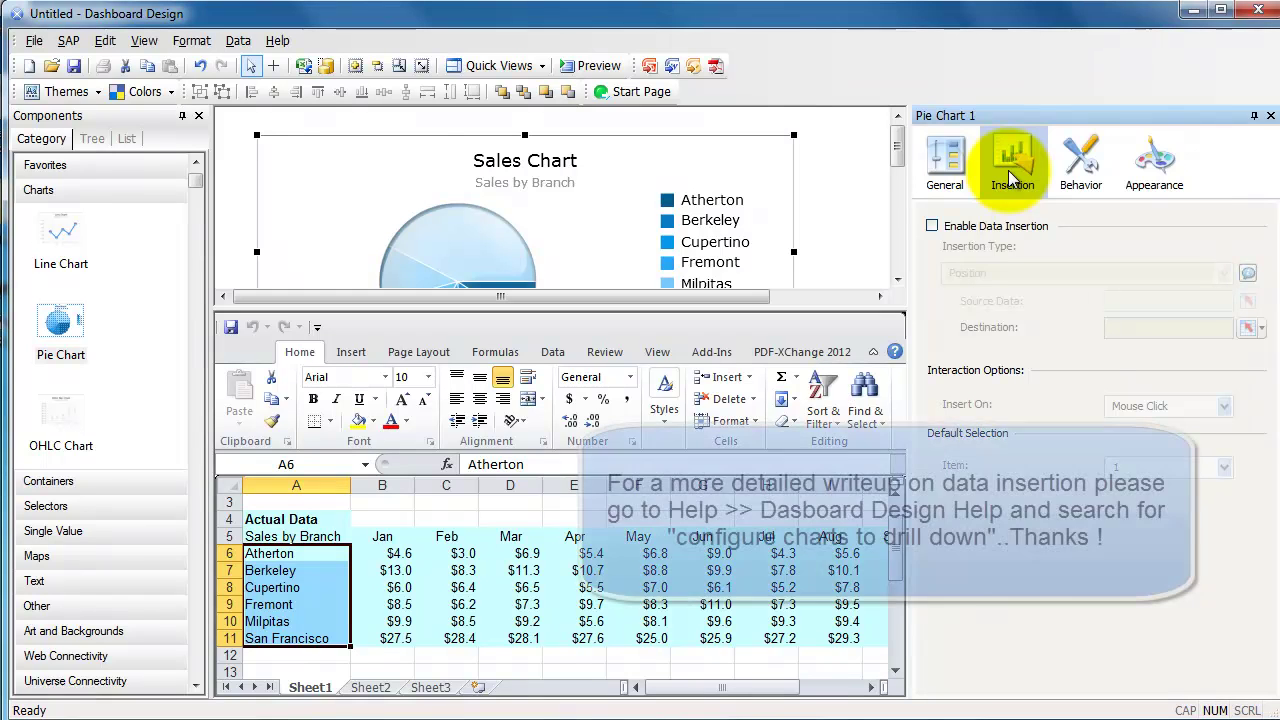
click(987, 228)
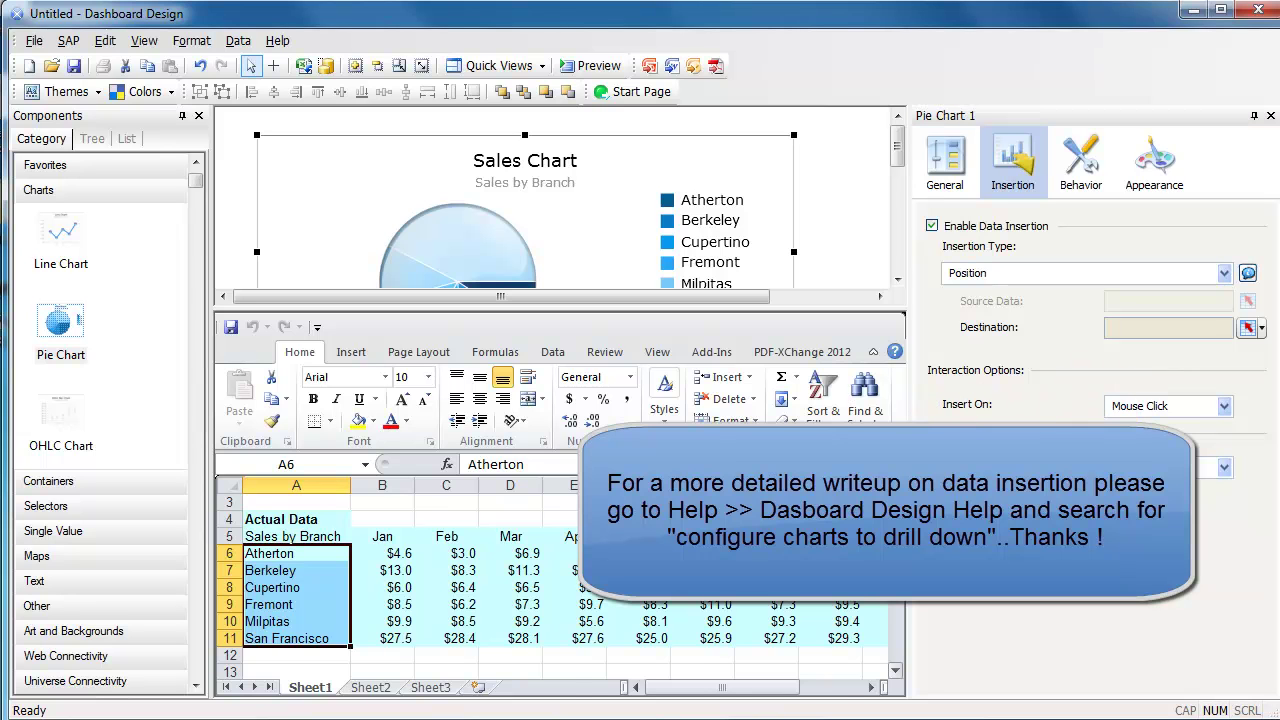
scroll(450, 580, up, 1)
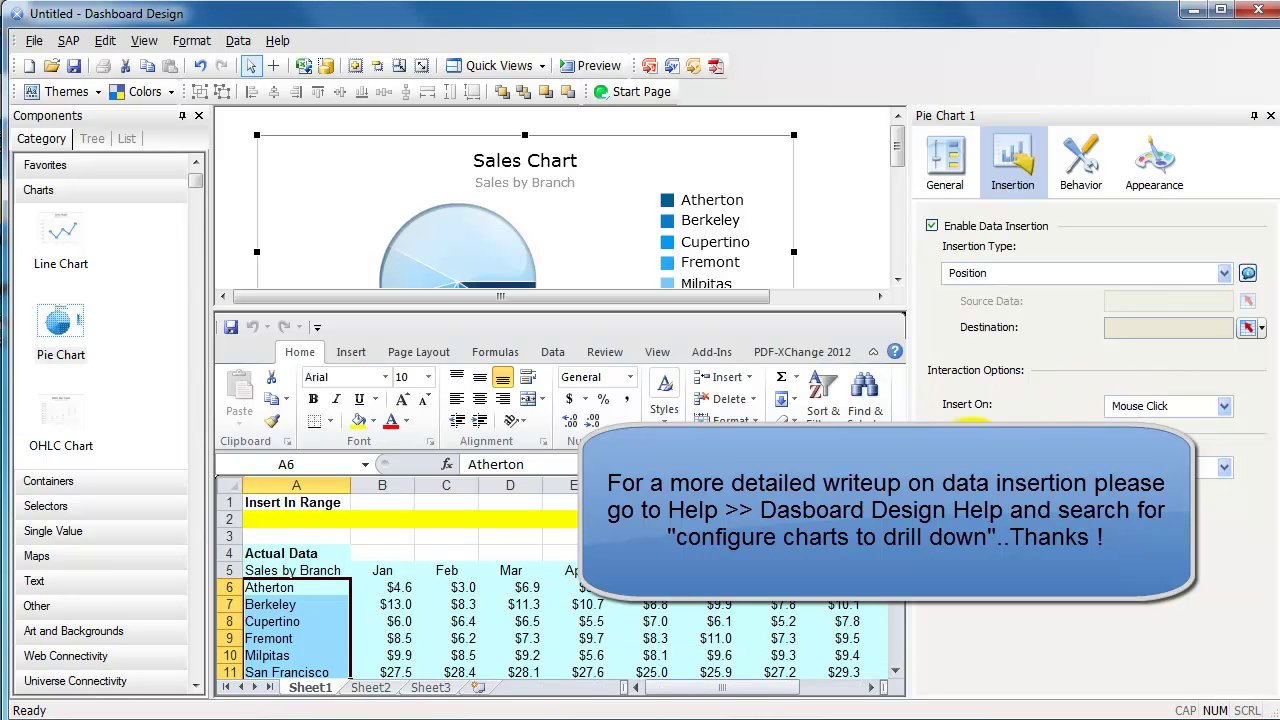
click(1176, 270)
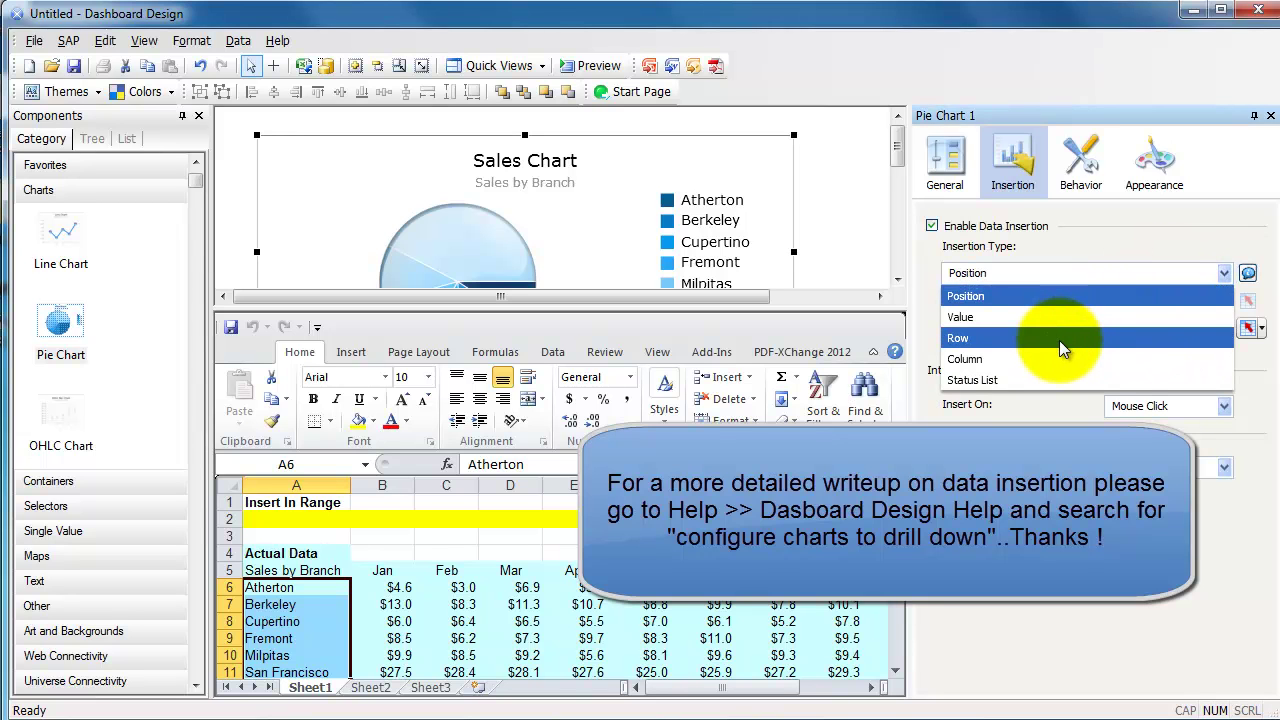
click(1059, 340)
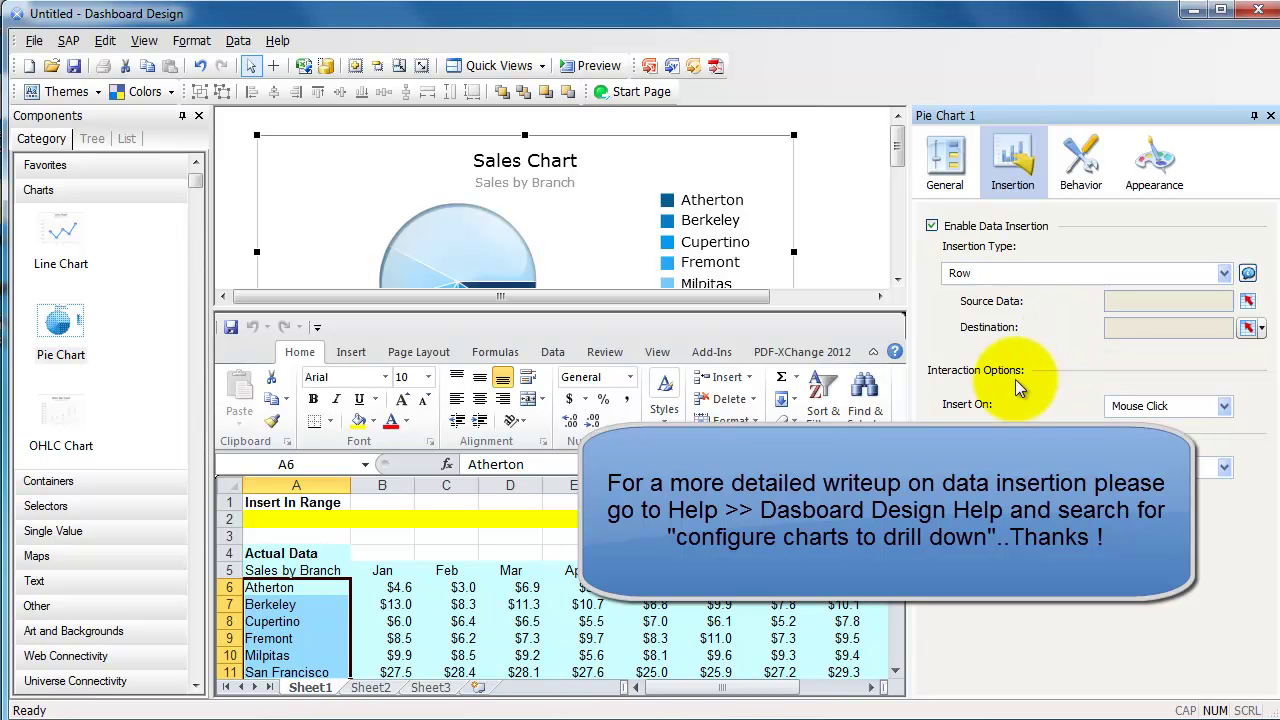
click(1247, 301)
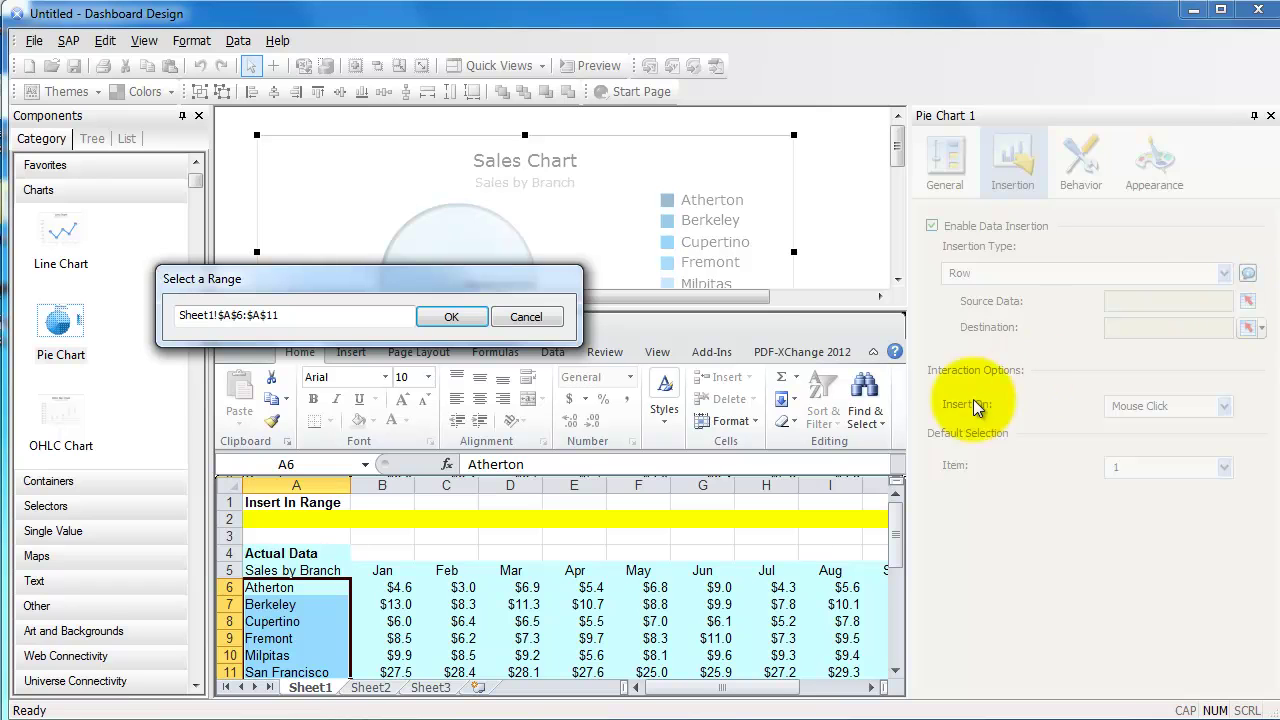
Step: Set the pie's insertion Source Data to Sheet1 range A6:M11
click(298, 589)
key(shift+Right)
key(shift+Right)
key(shift+Right)
key(shift+Right)
key(shift+Right)
key(shift+Right)
key(shift+Right)
key(shift+Right)
key(shift+Right)
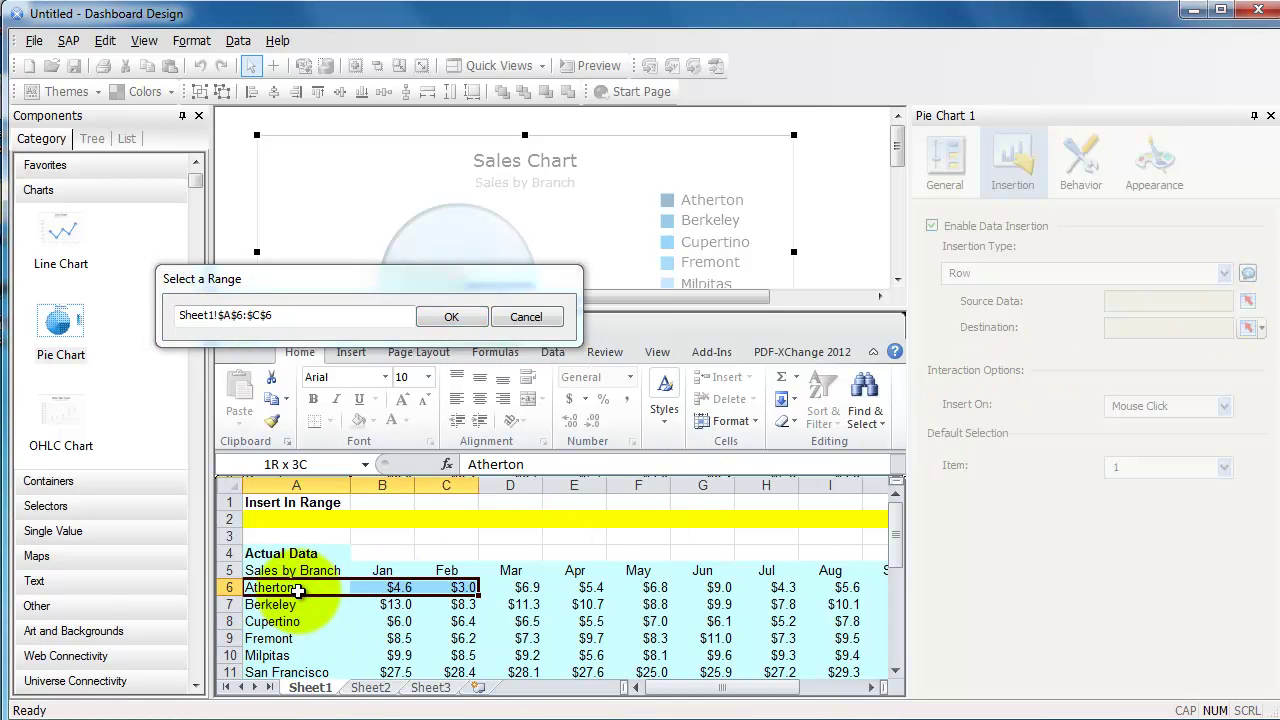
key(shift+Right)
key(shift+Right)
key(shift+Right)
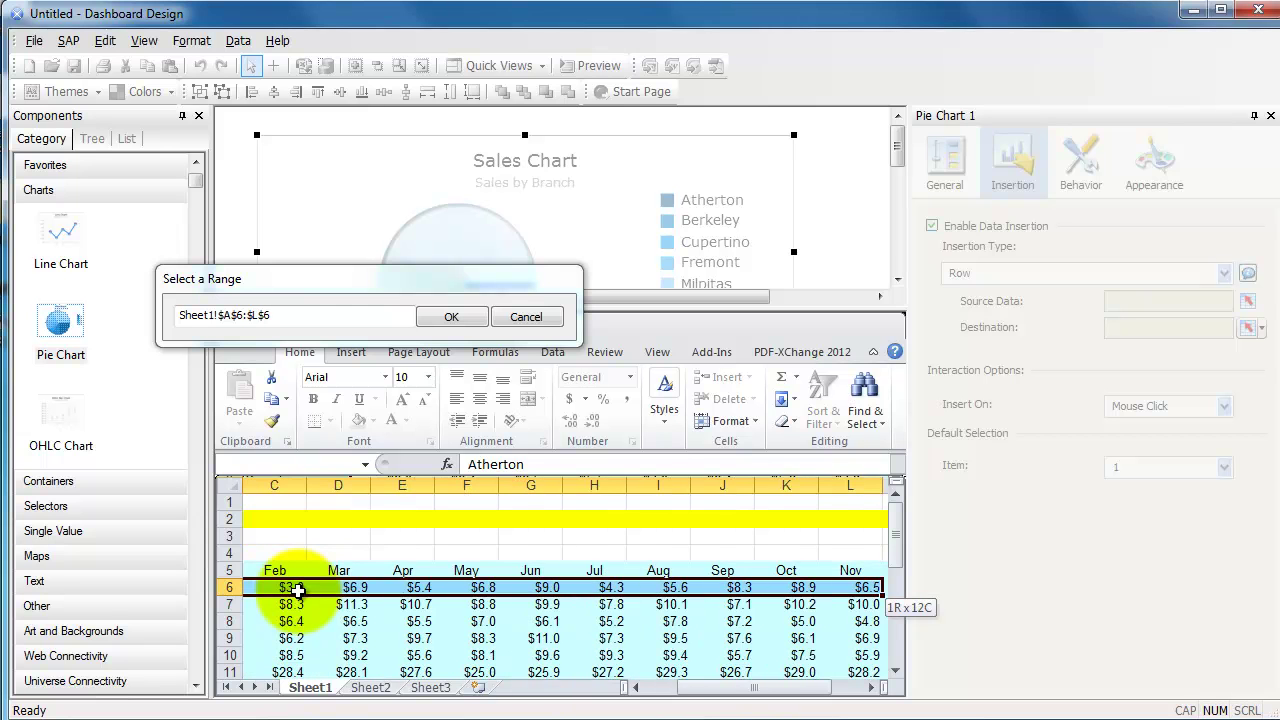
key(shift+Down)
key(shift+Down)
key(shift+Down)
key(shift+Down)
key(shift+Down)
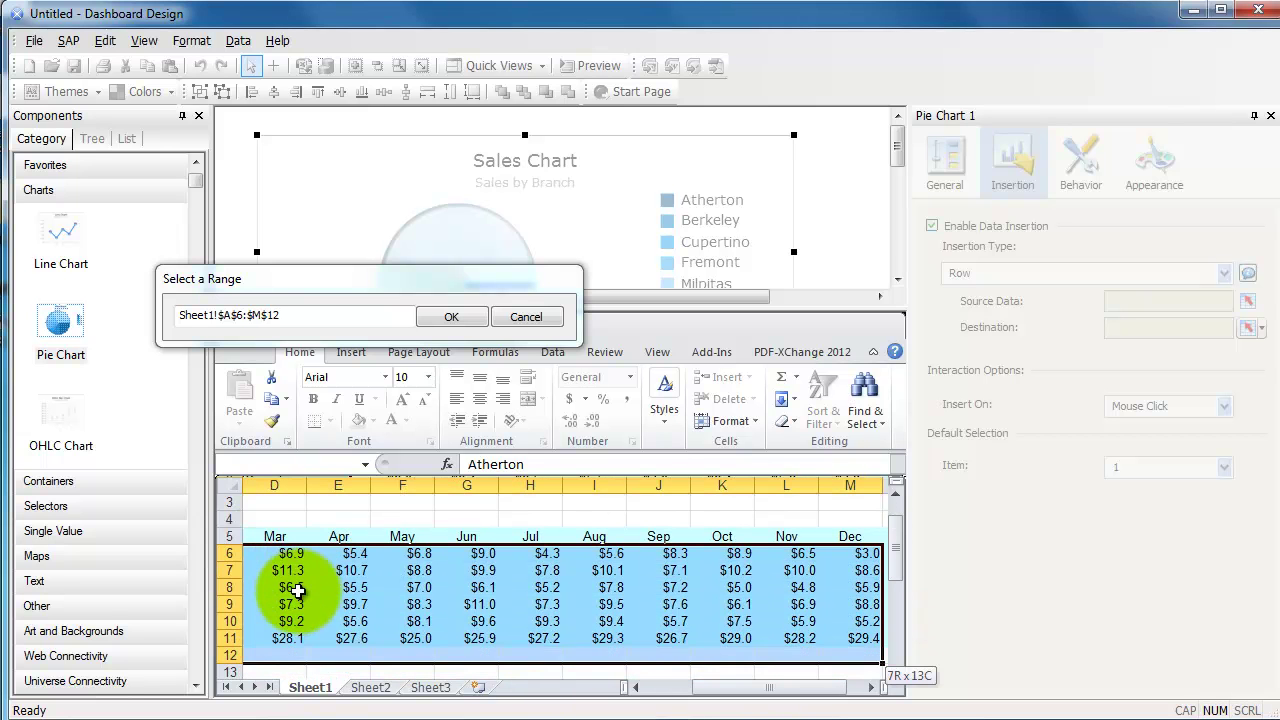
click(447, 318)
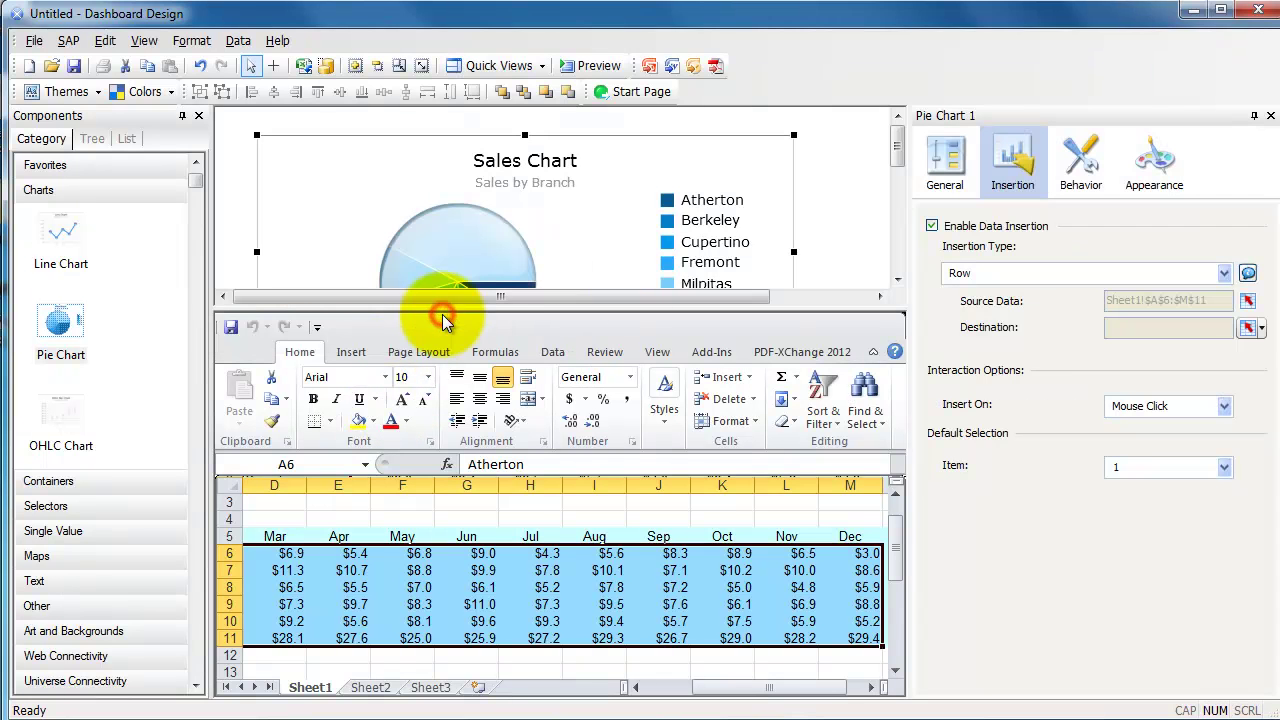
Step: Set the insertion Destination to Sheet1 range A2:M2
click(1249, 329)
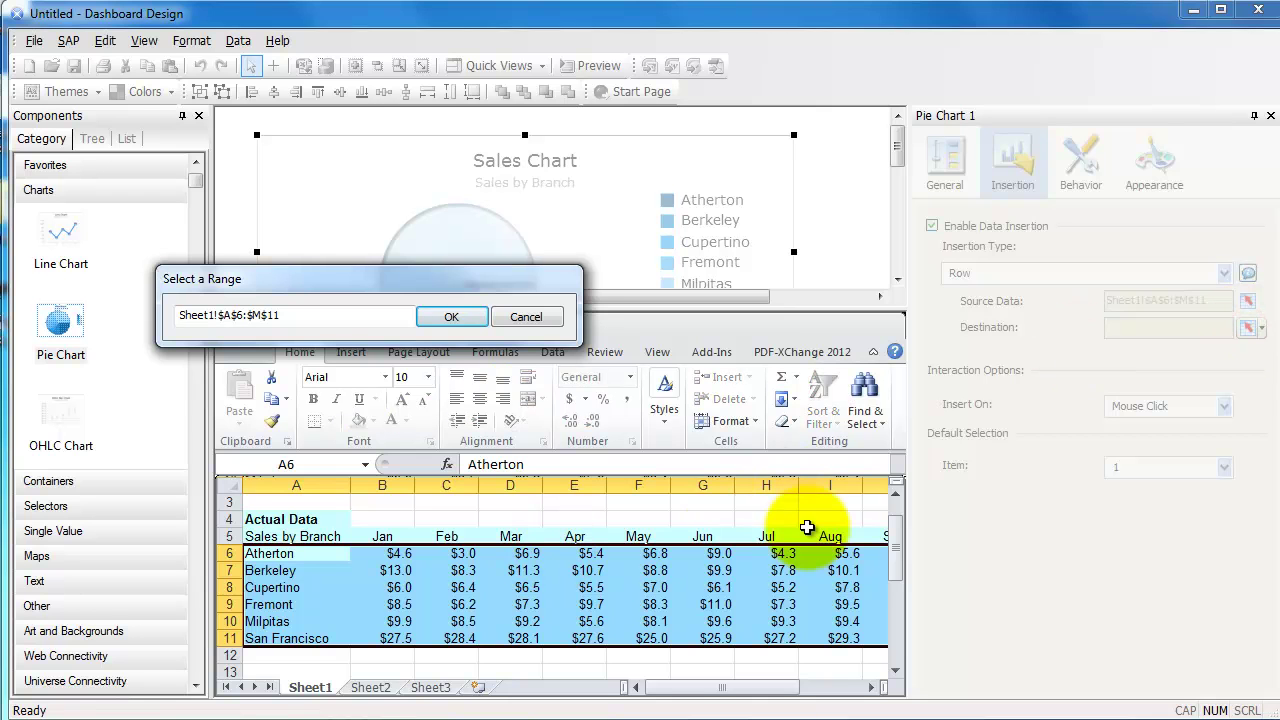
drag(893, 536, 897, 503)
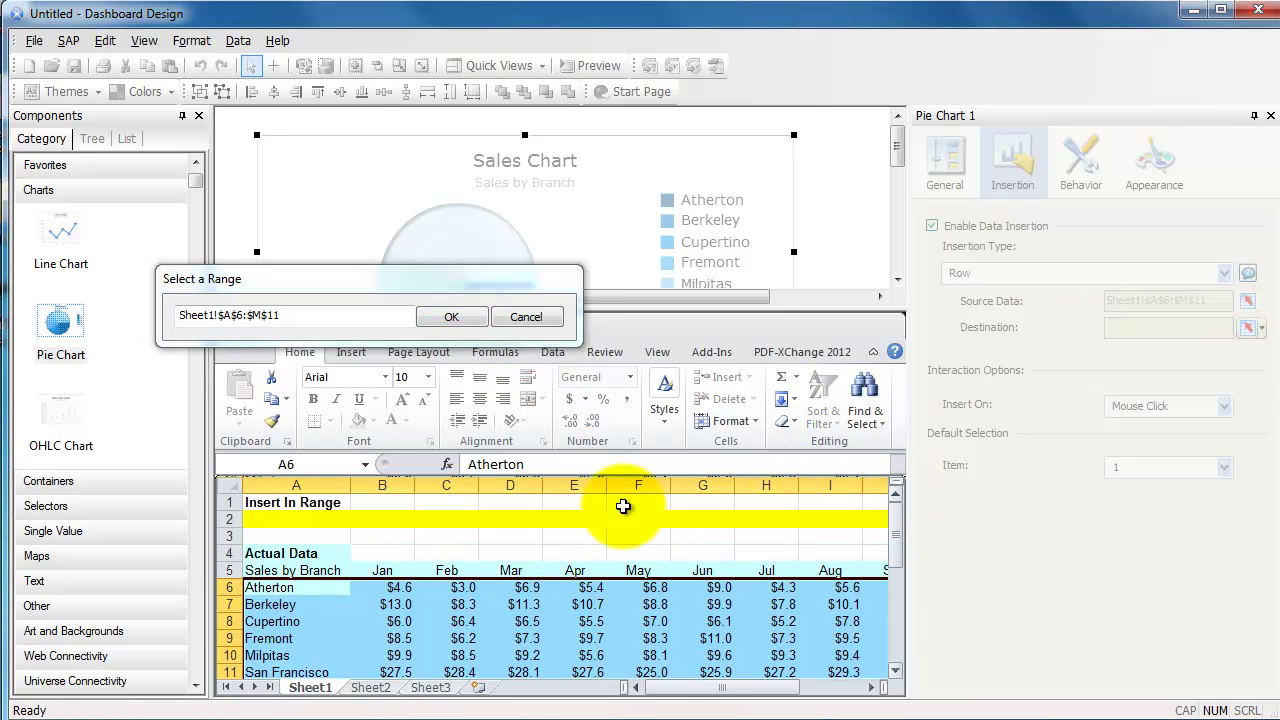
click(302, 520)
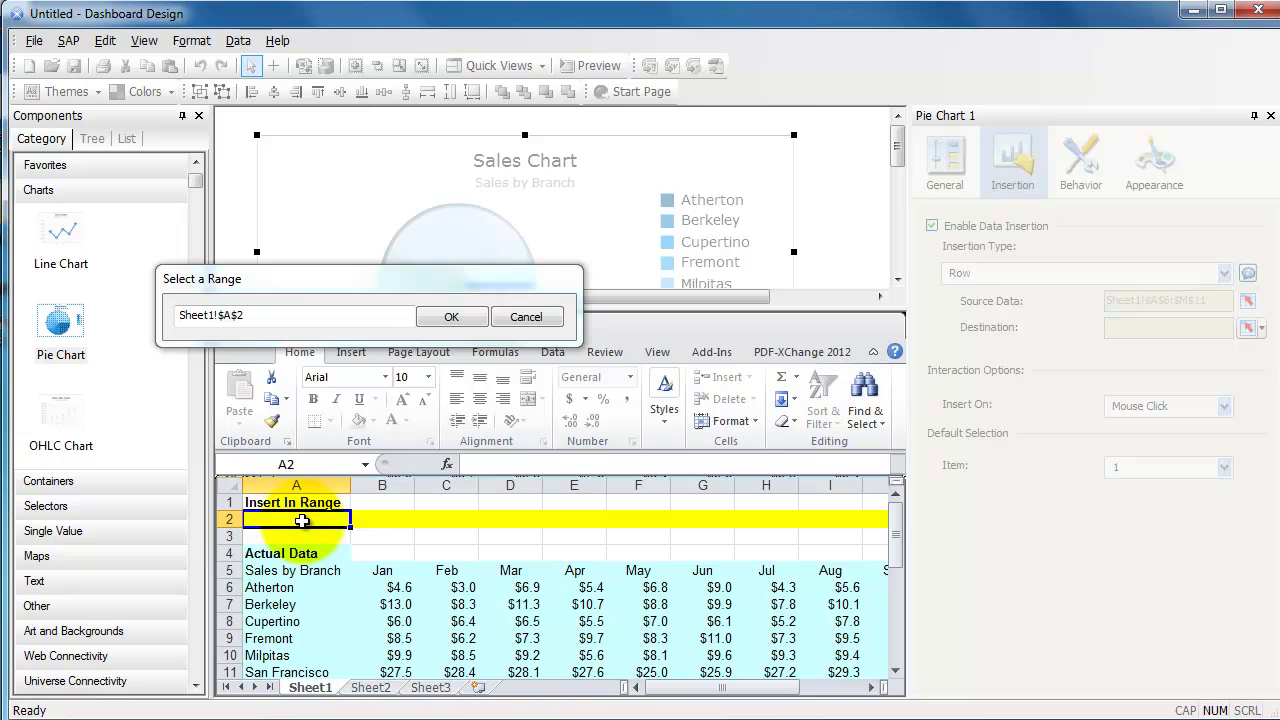
key(shift+Right)
key(shift+Right)
key(shift+Right)
key(shift+Right)
key(shift+Right)
key(shift+Right)
key(shift+Right)
key(shift+Right)
key(shift+Right)
key(shift+Right)
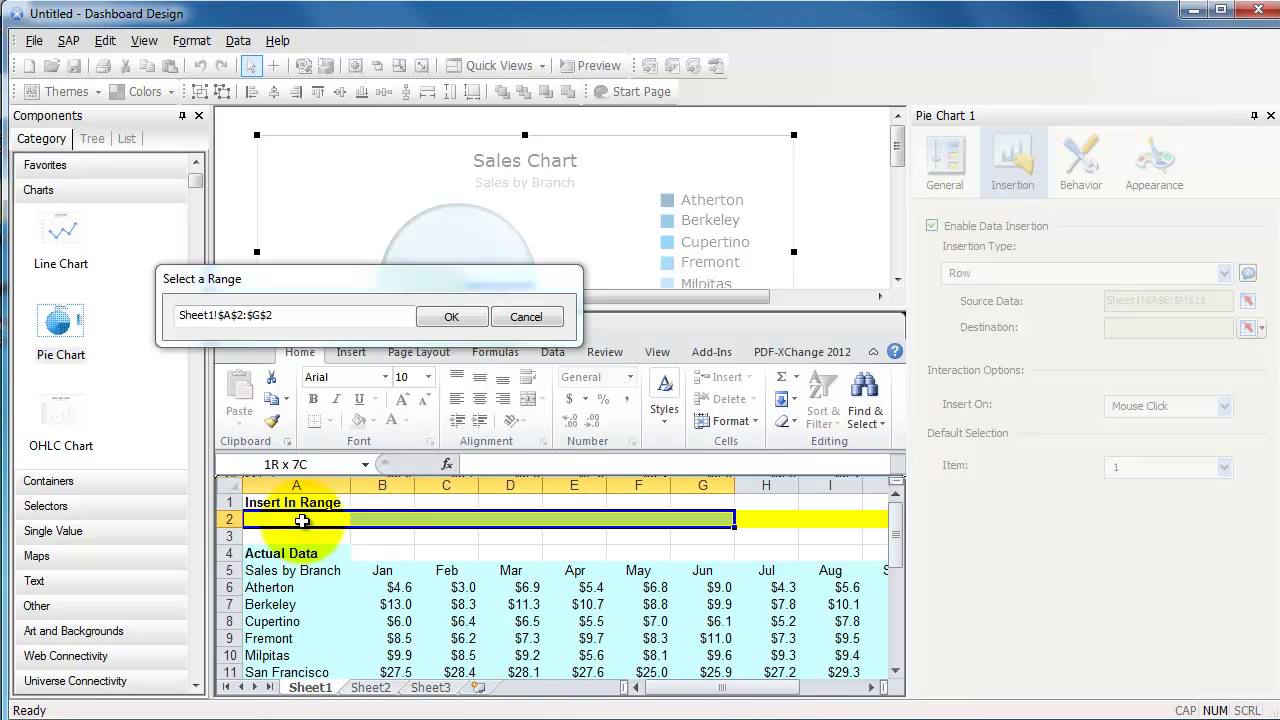
key(shift+Right)
key(shift+Right)
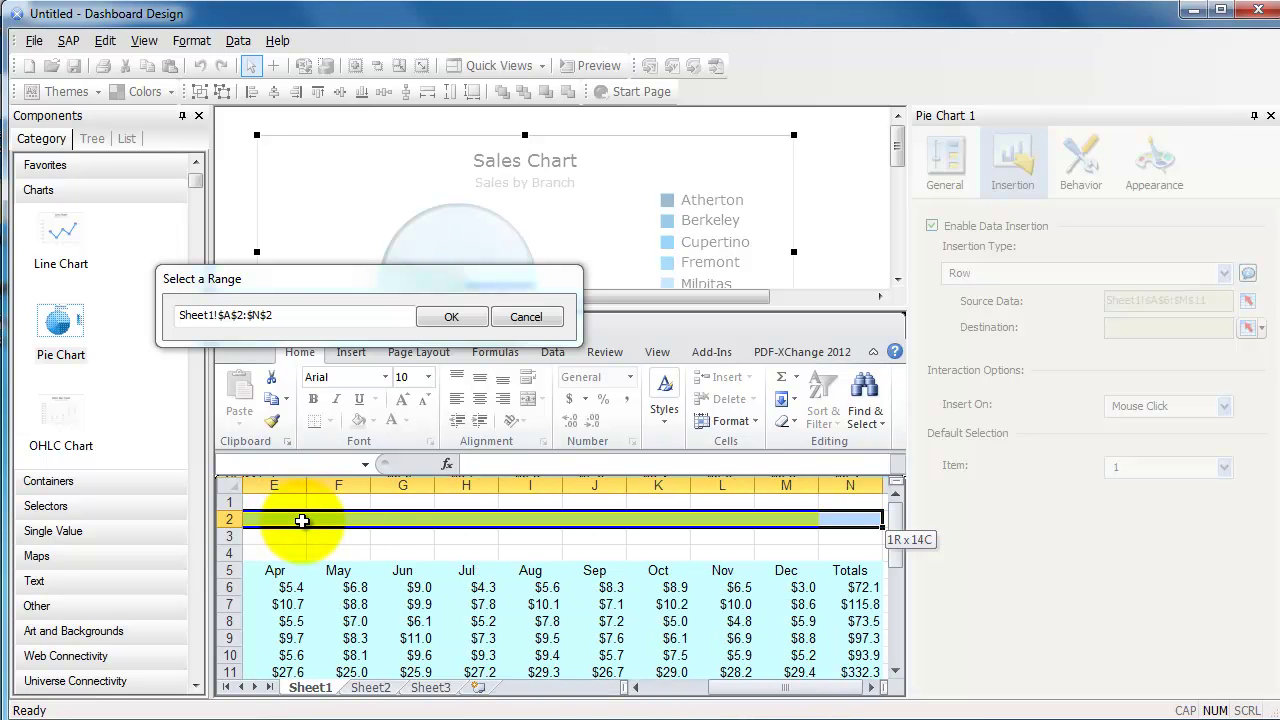
key(shift+Left)
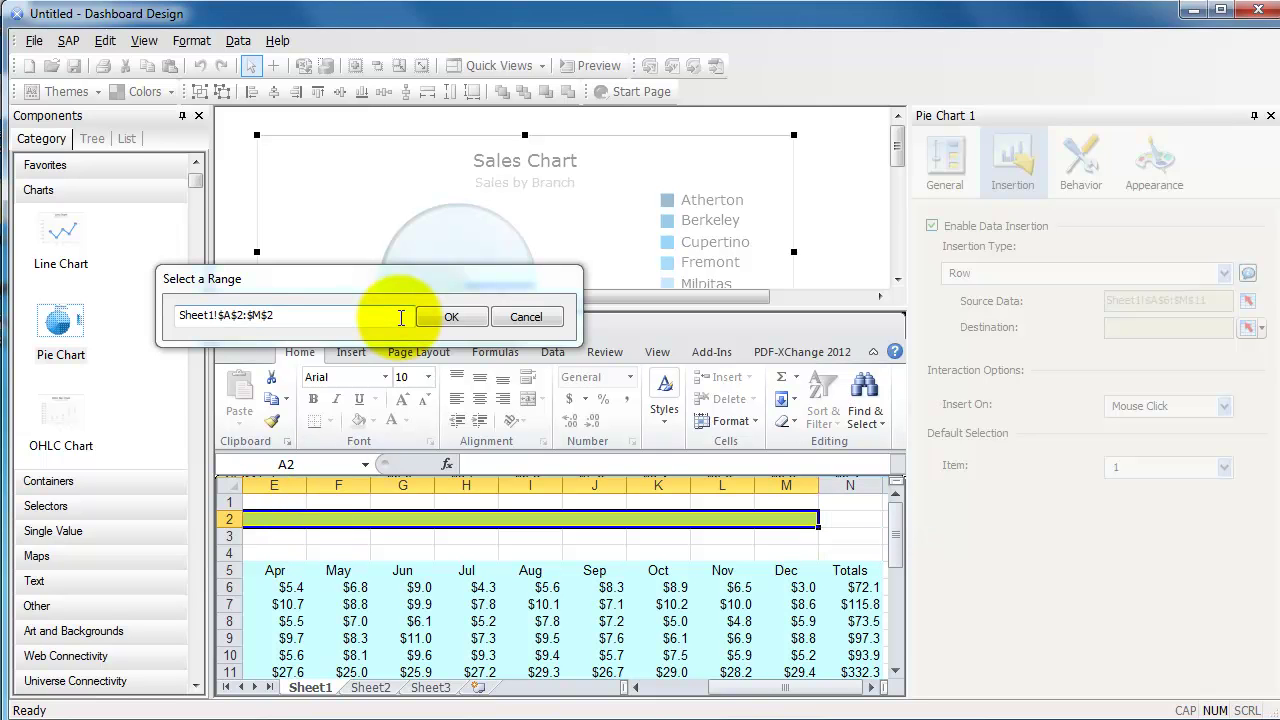
click(450, 318)
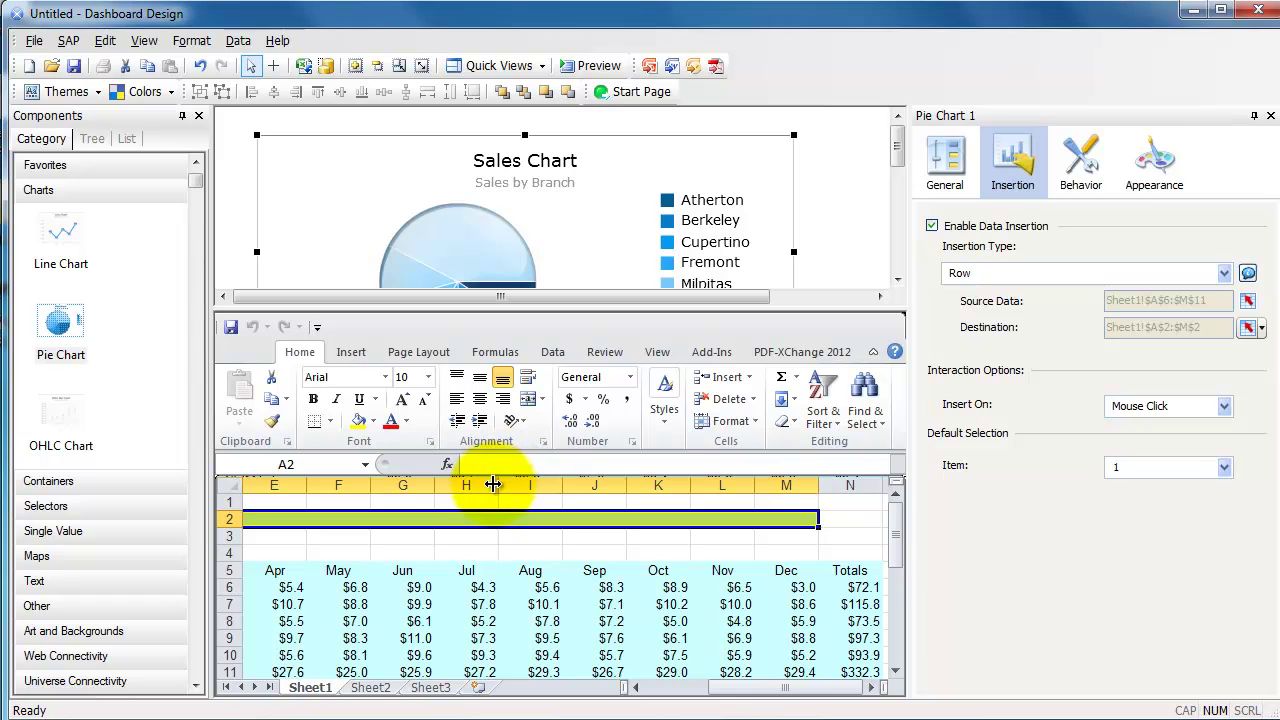
Step: Clear the sheet selection and switch to the Canvas Only view
click(455, 518)
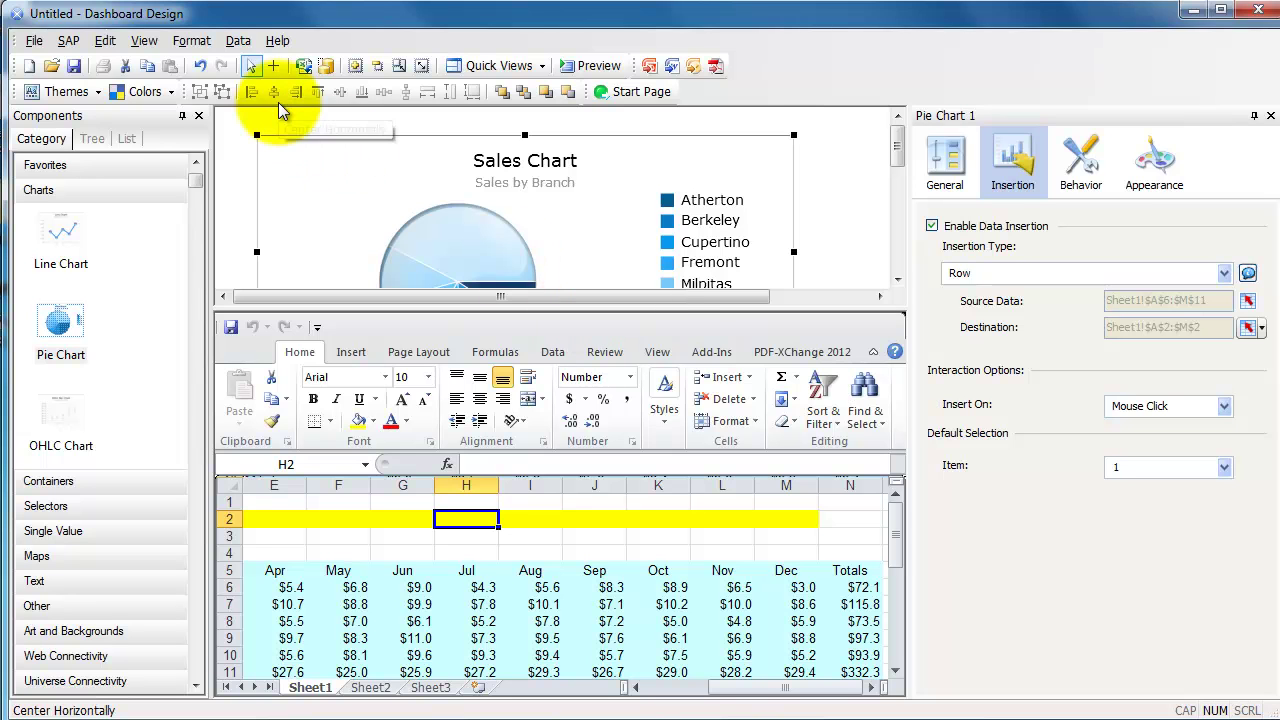
click(144, 42)
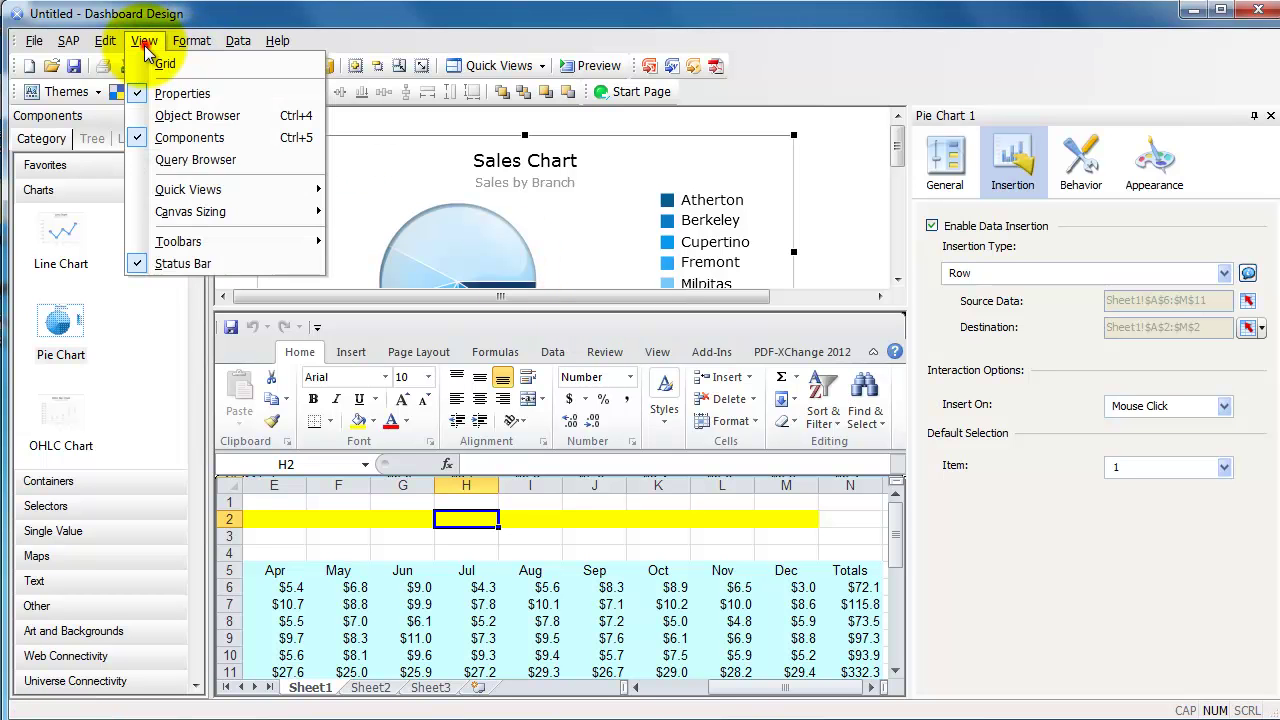
mouse_move(180, 192)
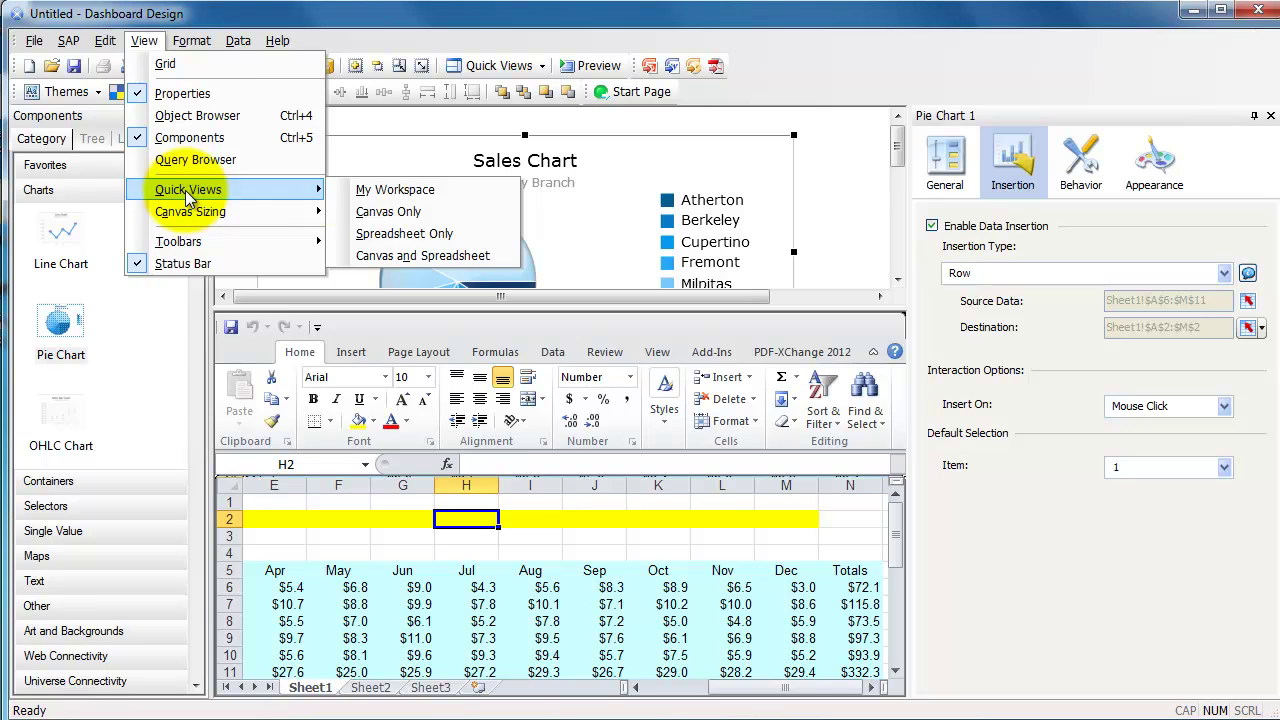
click(403, 213)
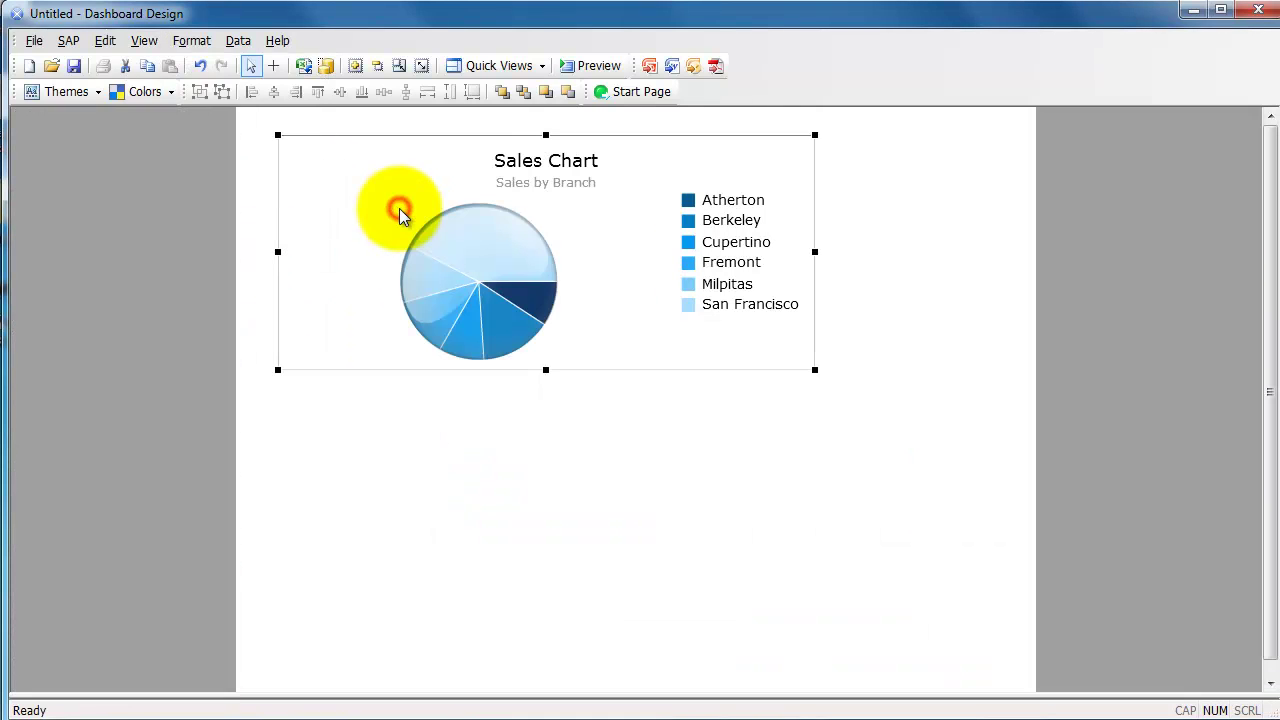
Step: Drag a Spreadsheet Table from the Components list onto the canvas below the pie
click(142, 41)
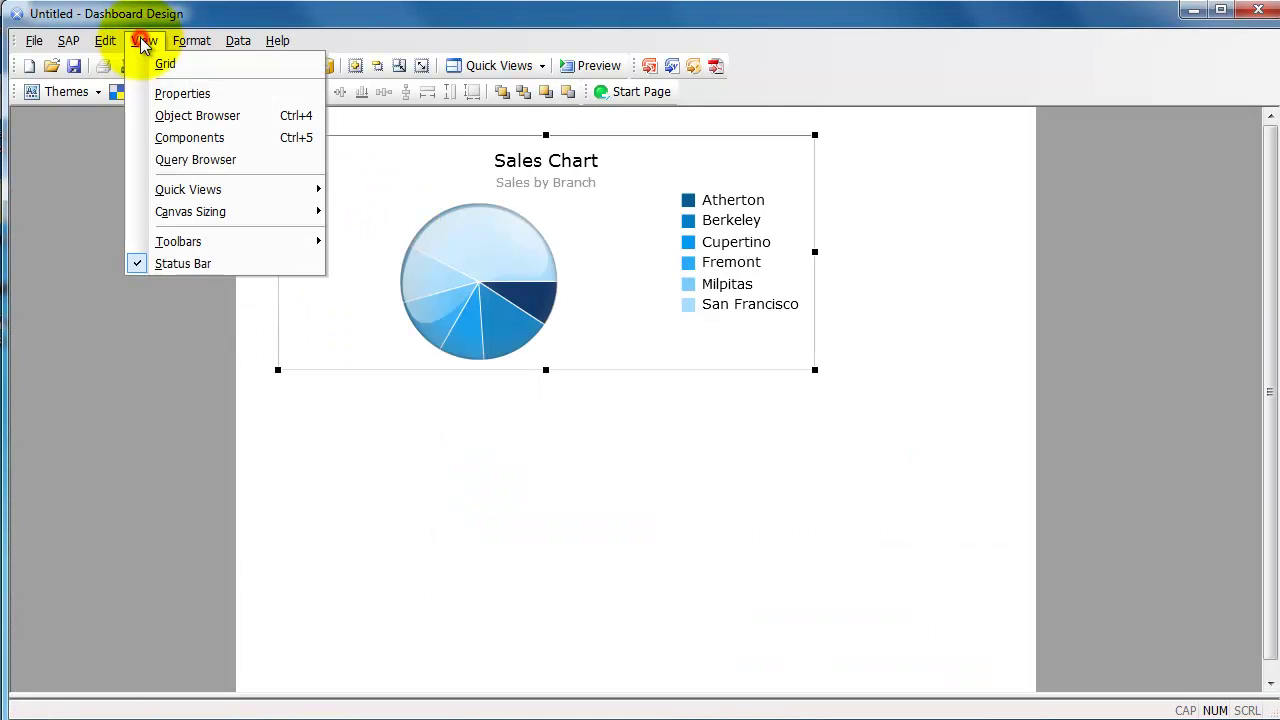
click(172, 139)
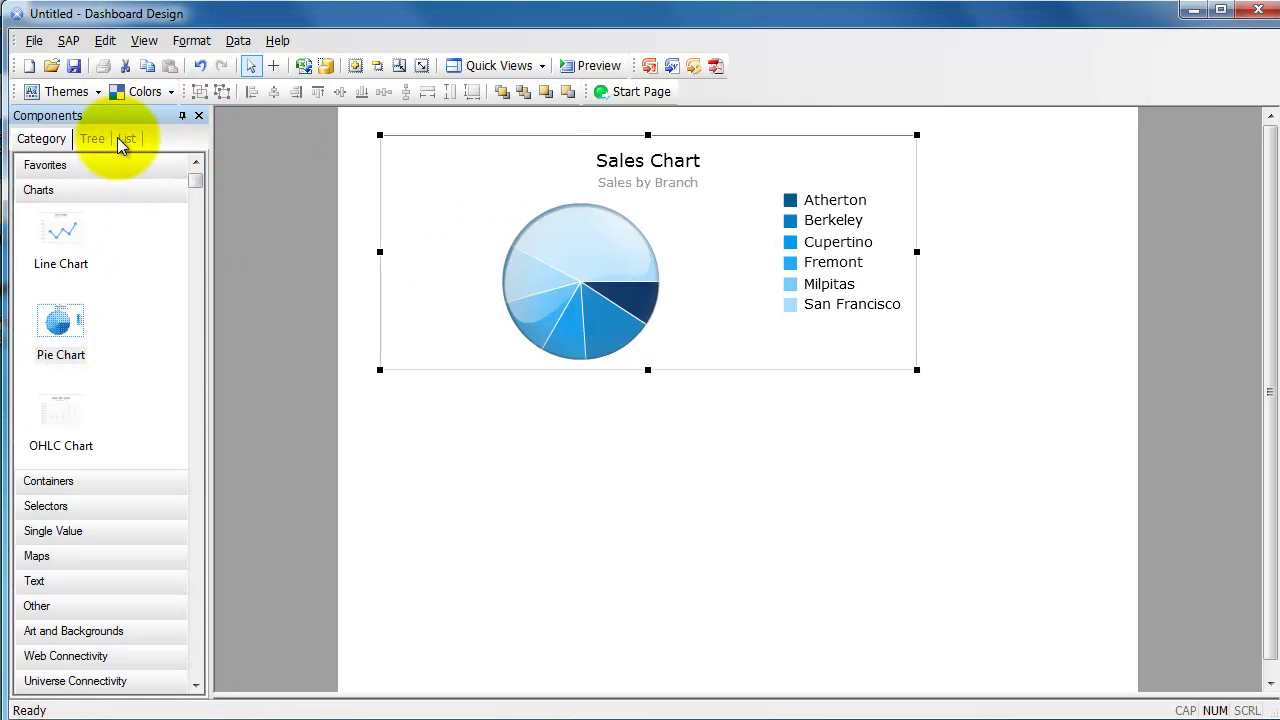
click(126, 139)
click(103, 345)
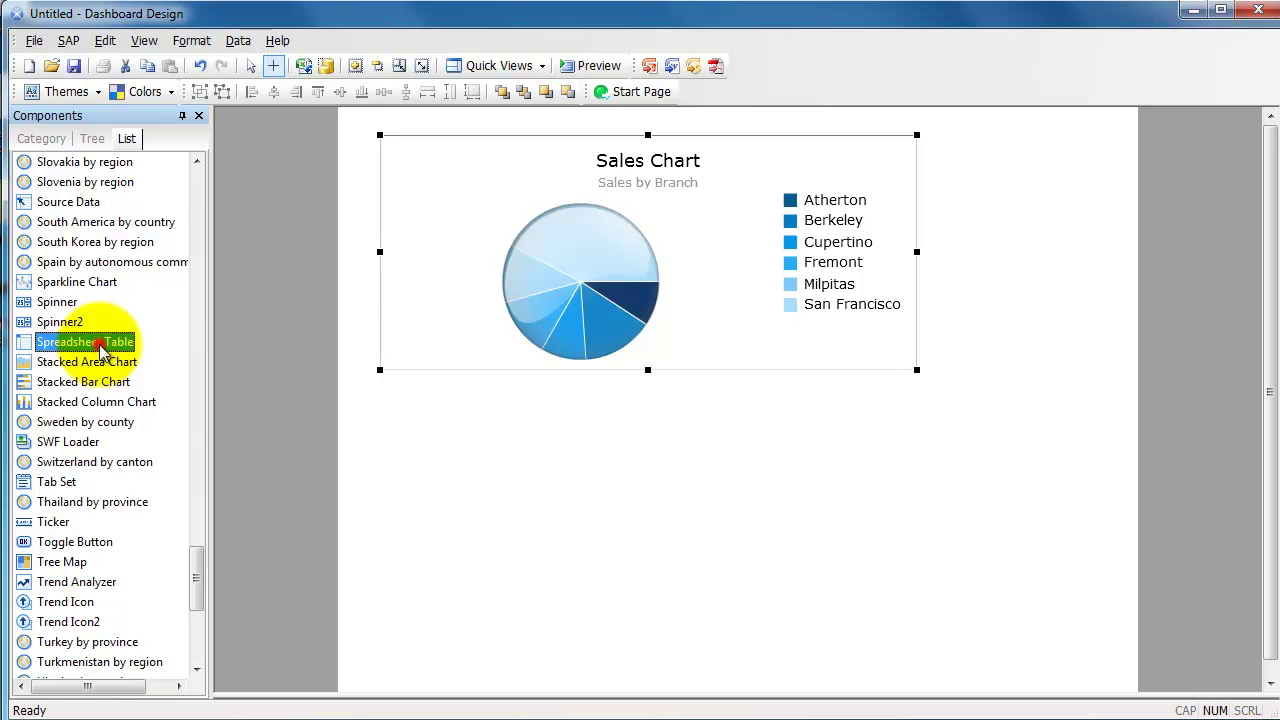
drag(93, 347, 380, 393)
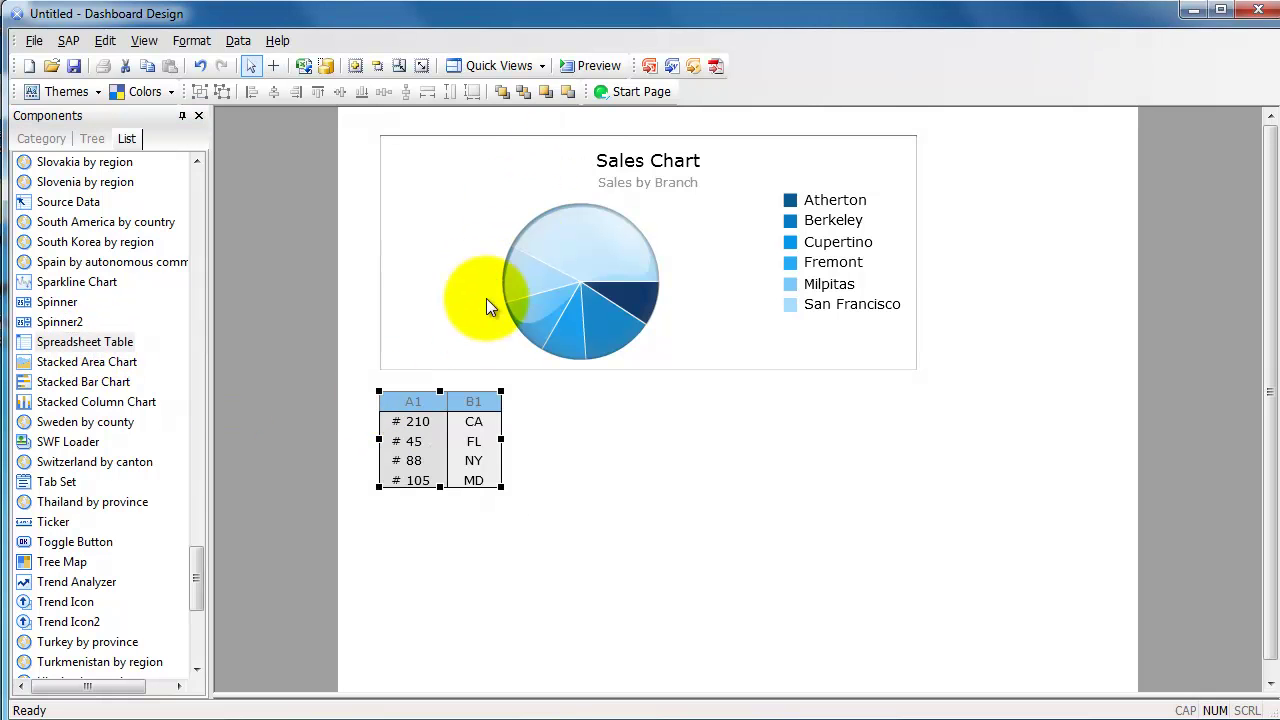
Step: Open the table's properties and its display range picker, then cancel the selection
double_click(443, 417)
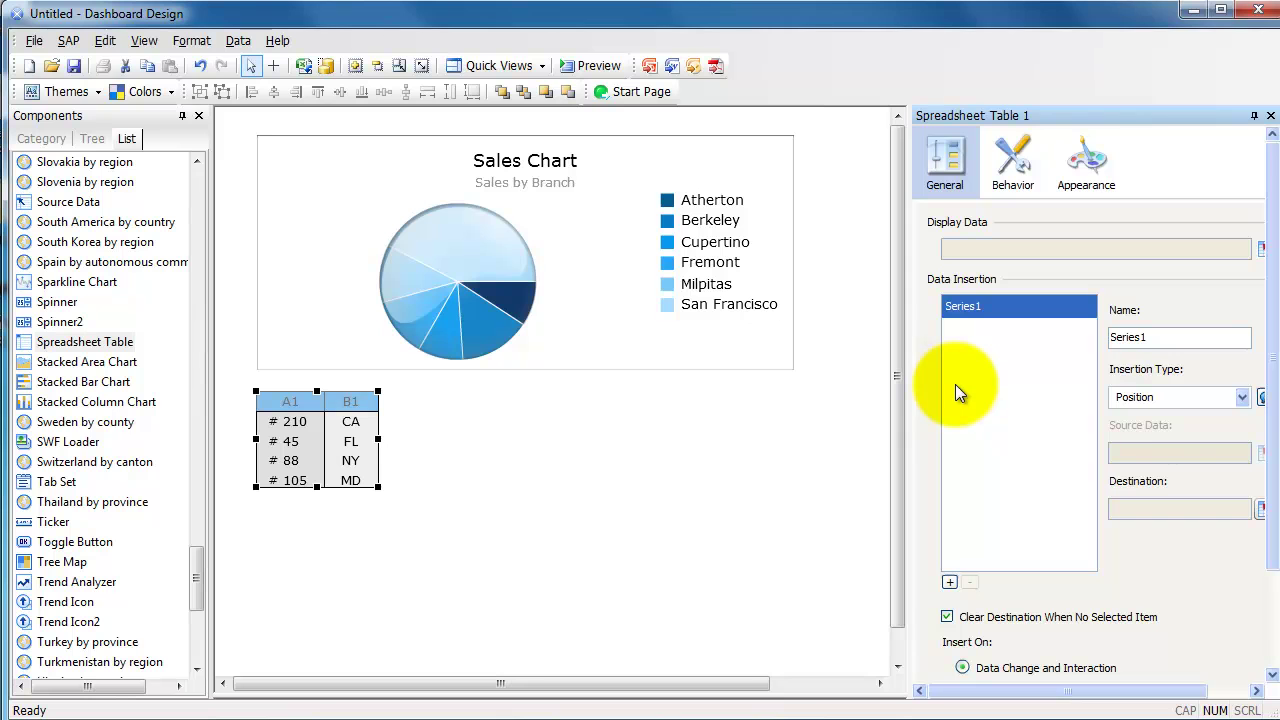
click(1260, 248)
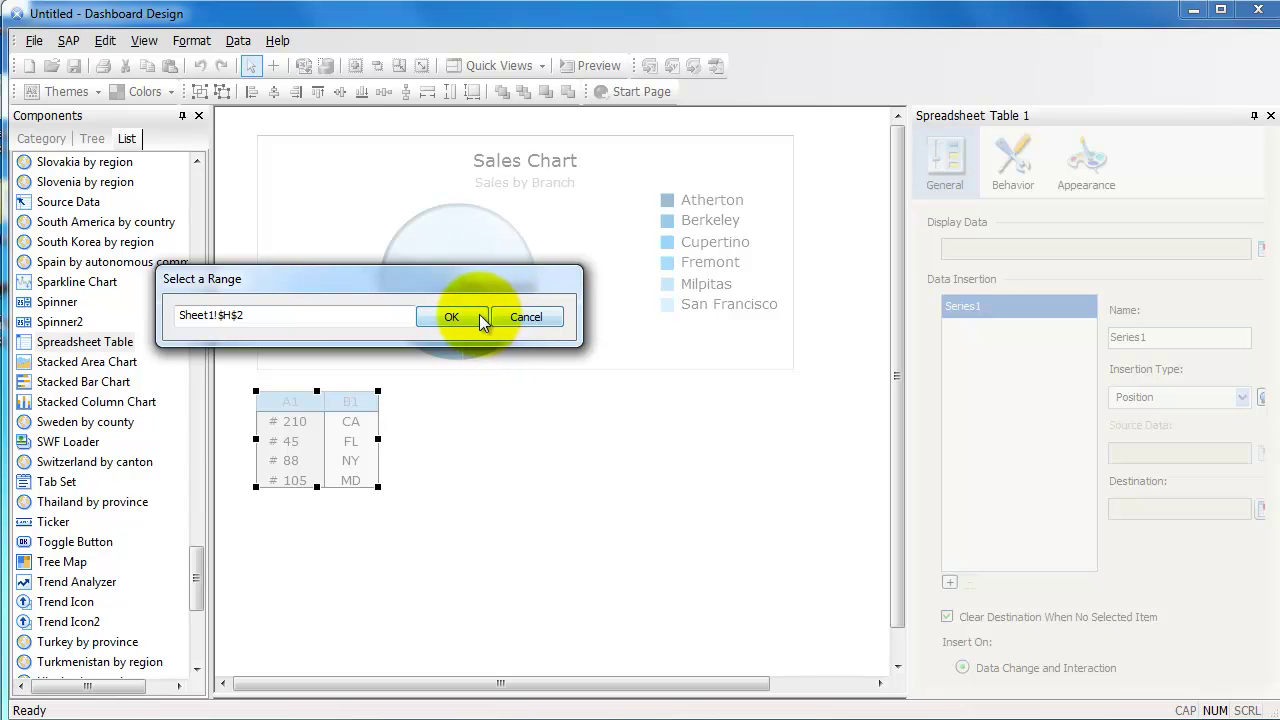
click(518, 317)
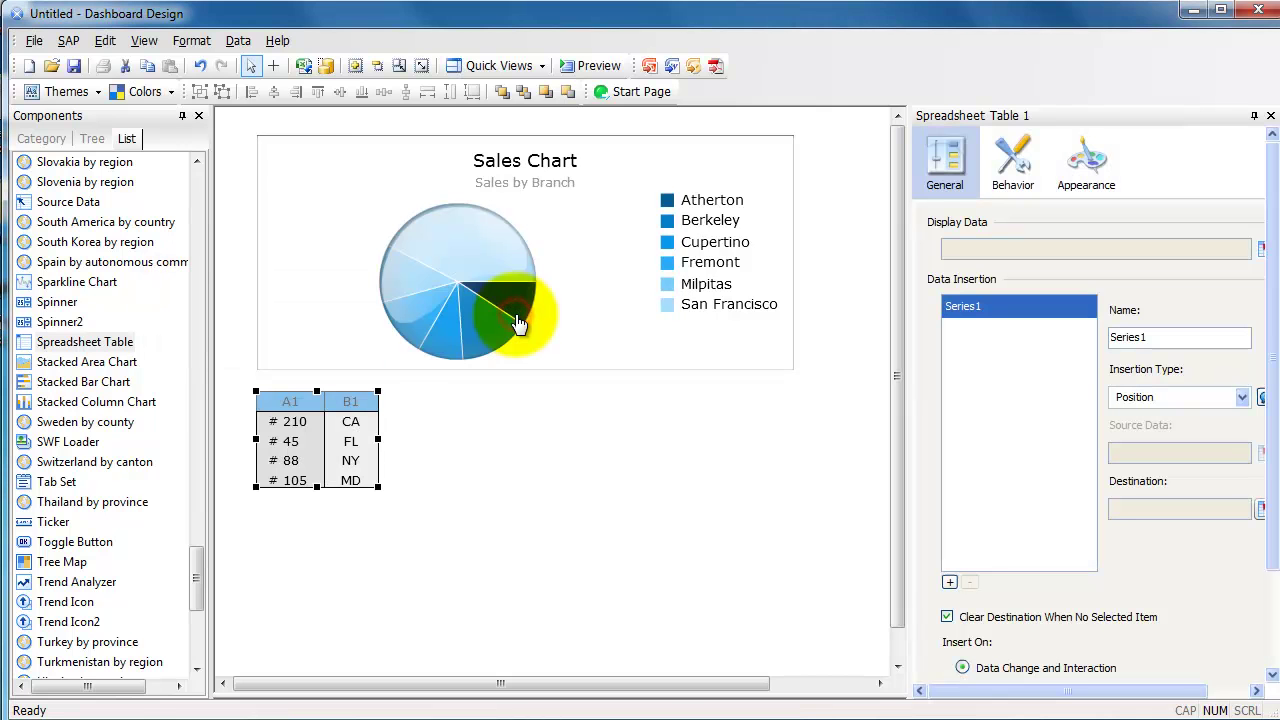
Step: Switch to the Canvas and Spreadsheet view
click(138, 44)
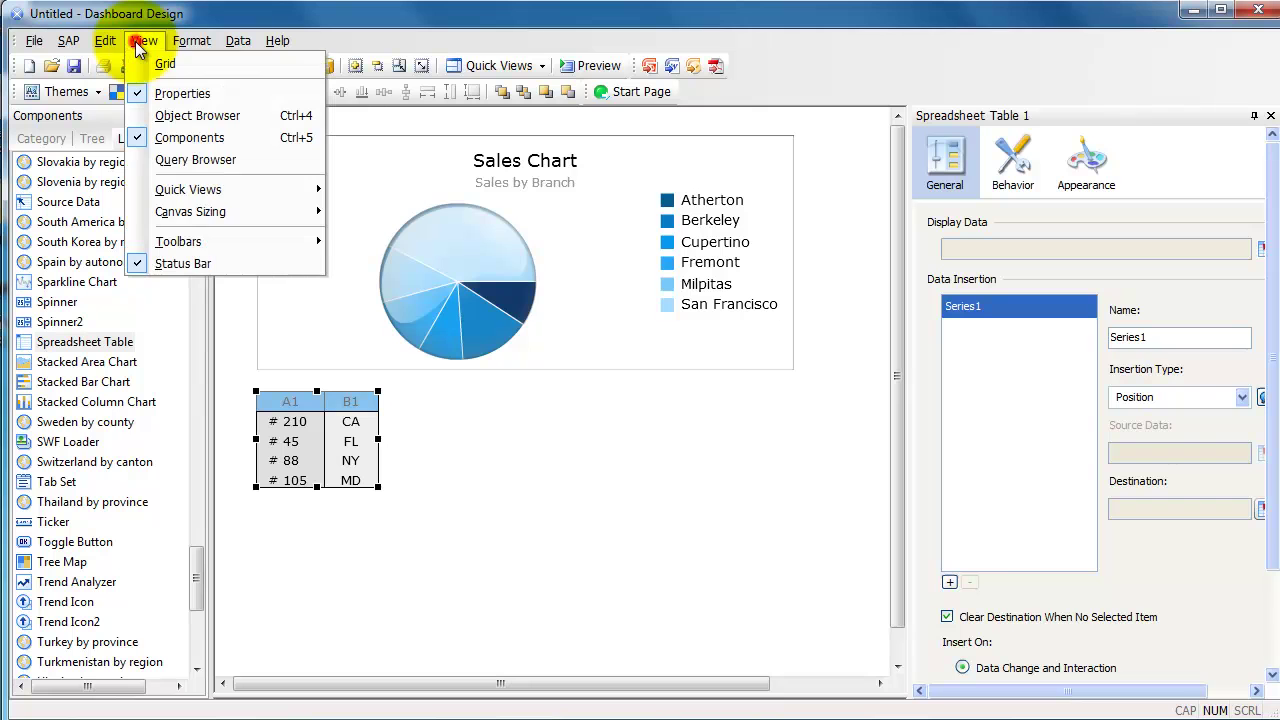
mouse_move(200, 185)
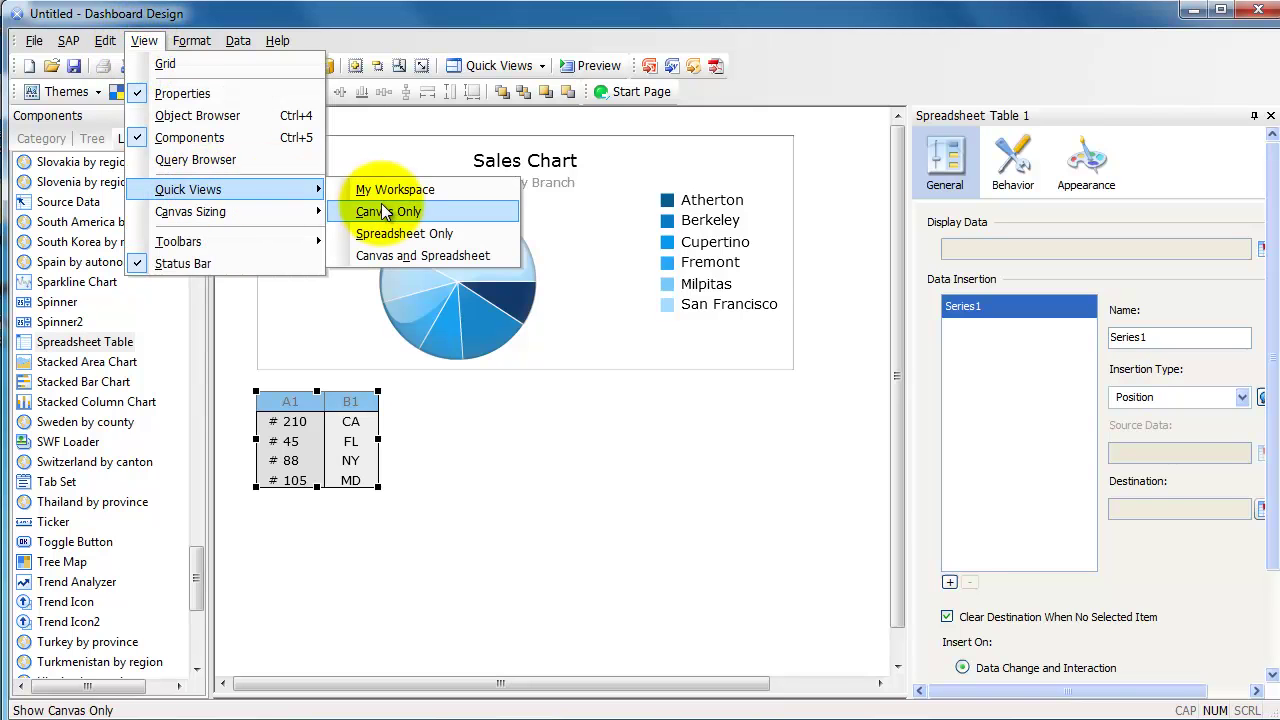
click(388, 254)
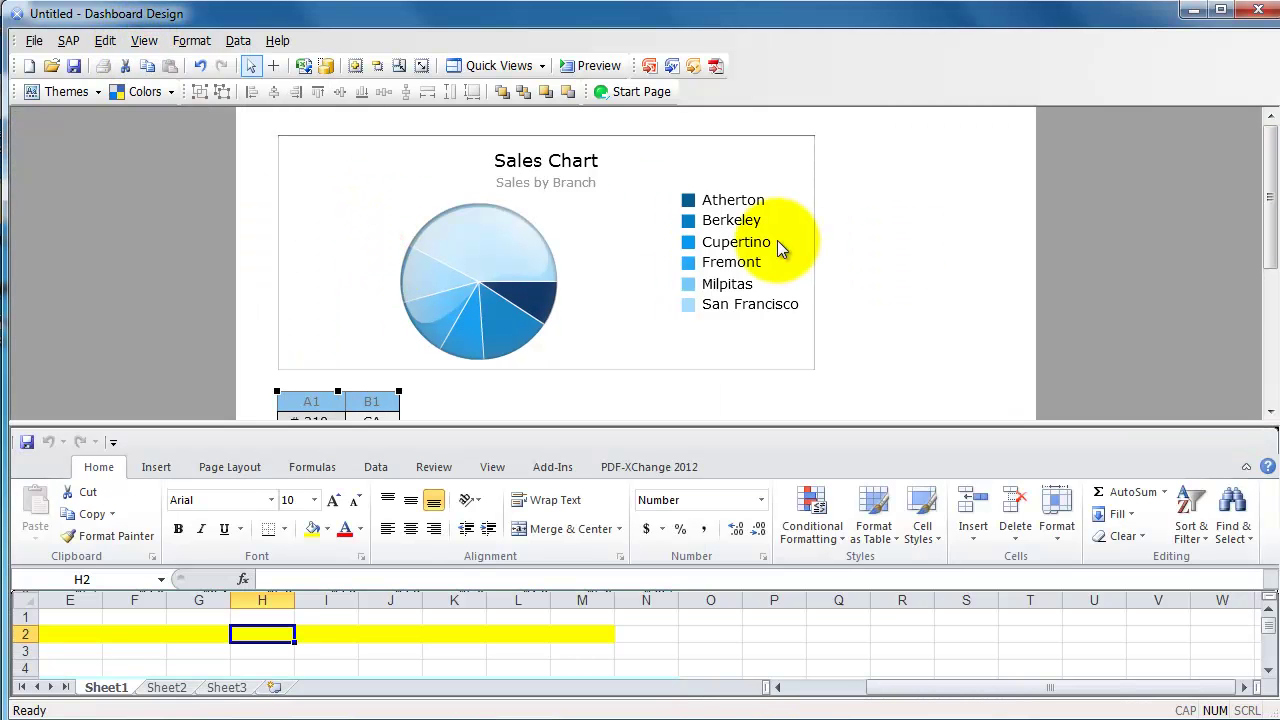
Step: Bind the spreadsheet table's display data to Sheet1 A1:M11
double_click(366, 403)
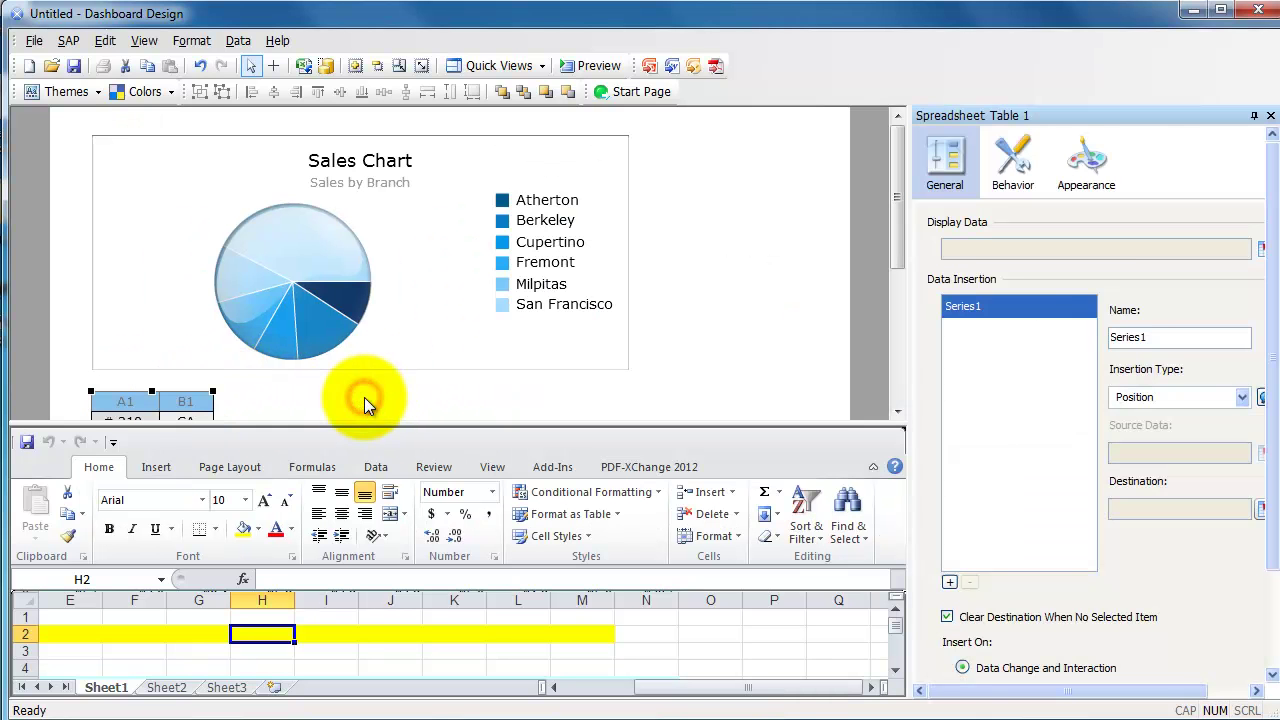
click(1260, 250)
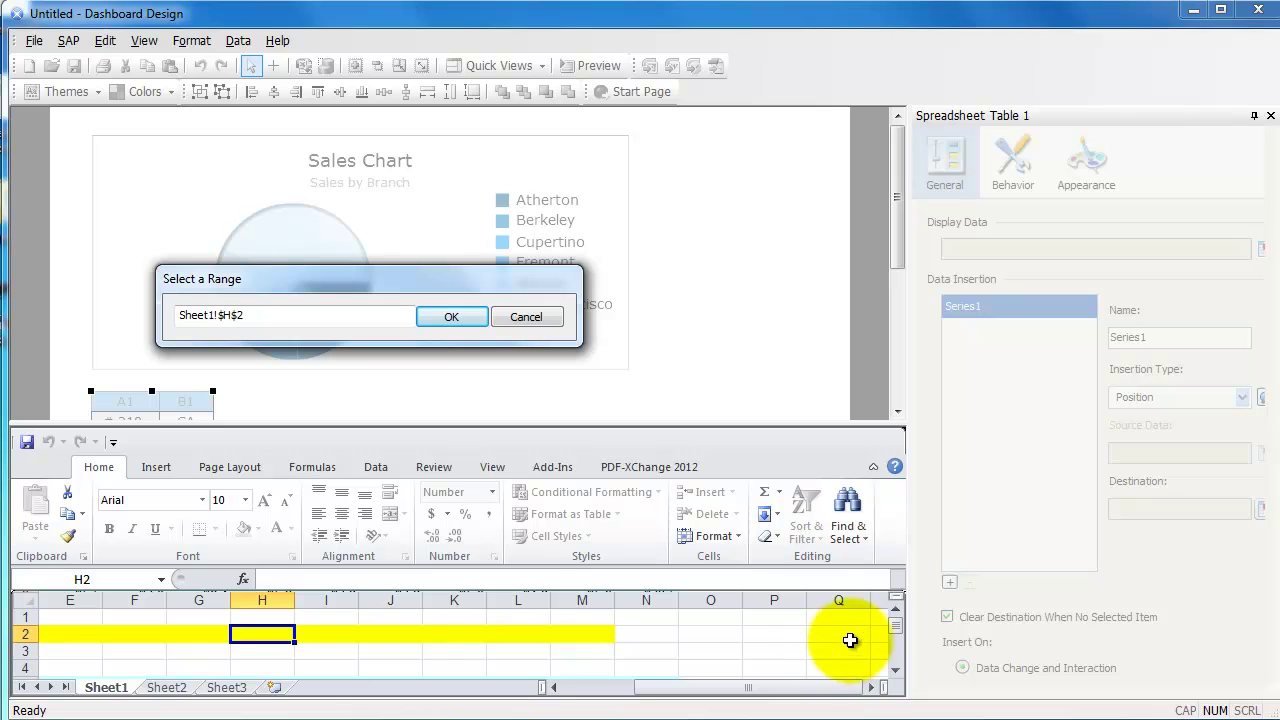
click(84, 635)
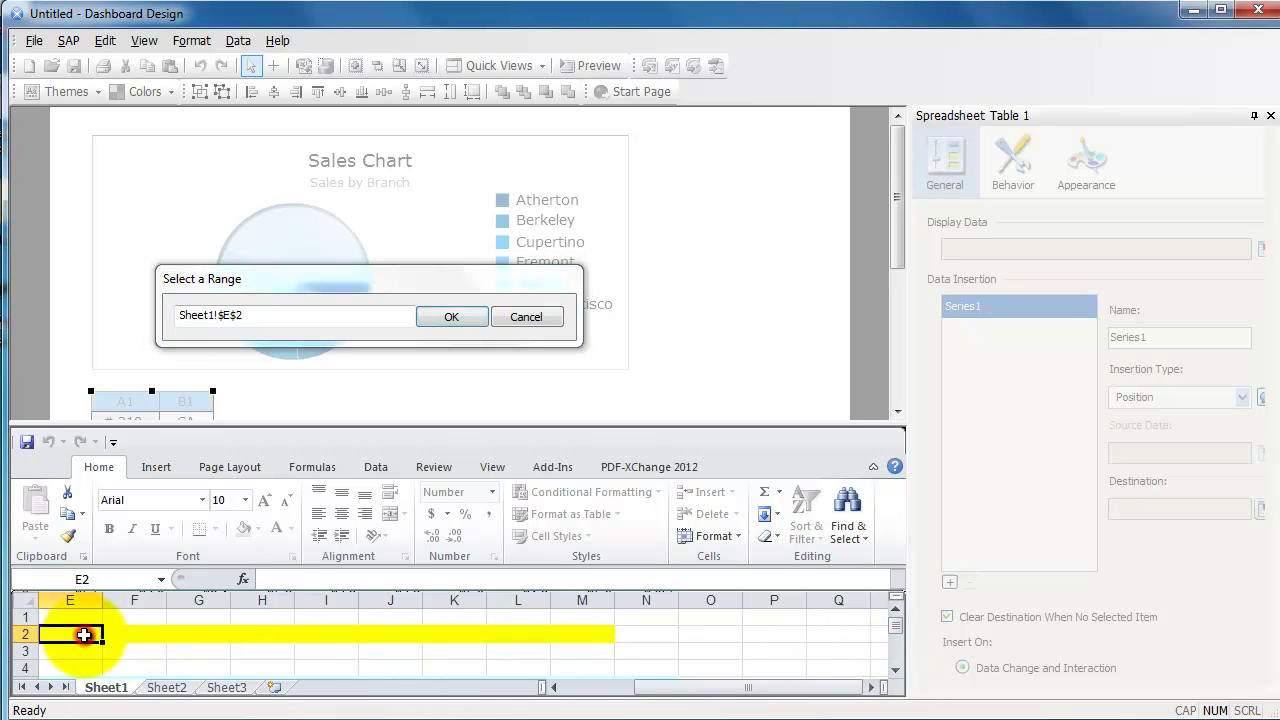
key(Left)
key(Left)
key(Left)
key(Left)
key(Up)
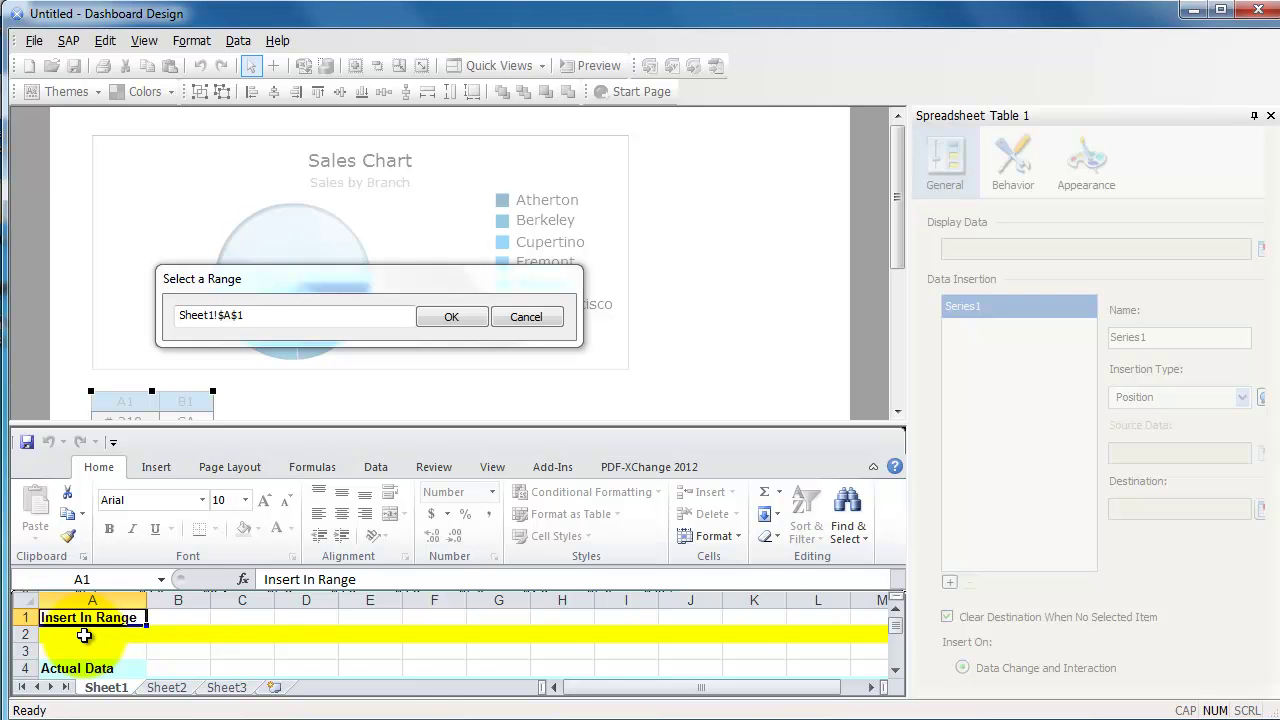
key(shift+Right)
key(shift+Right)
key(shift+Right)
key(shift+Right)
key(shift+Right)
key(shift+Right)
key(shift+Right)
key(shift+Right)
key(shift+Right)
key(shift+Right)
key(shift+Right)
key(shift+Right)
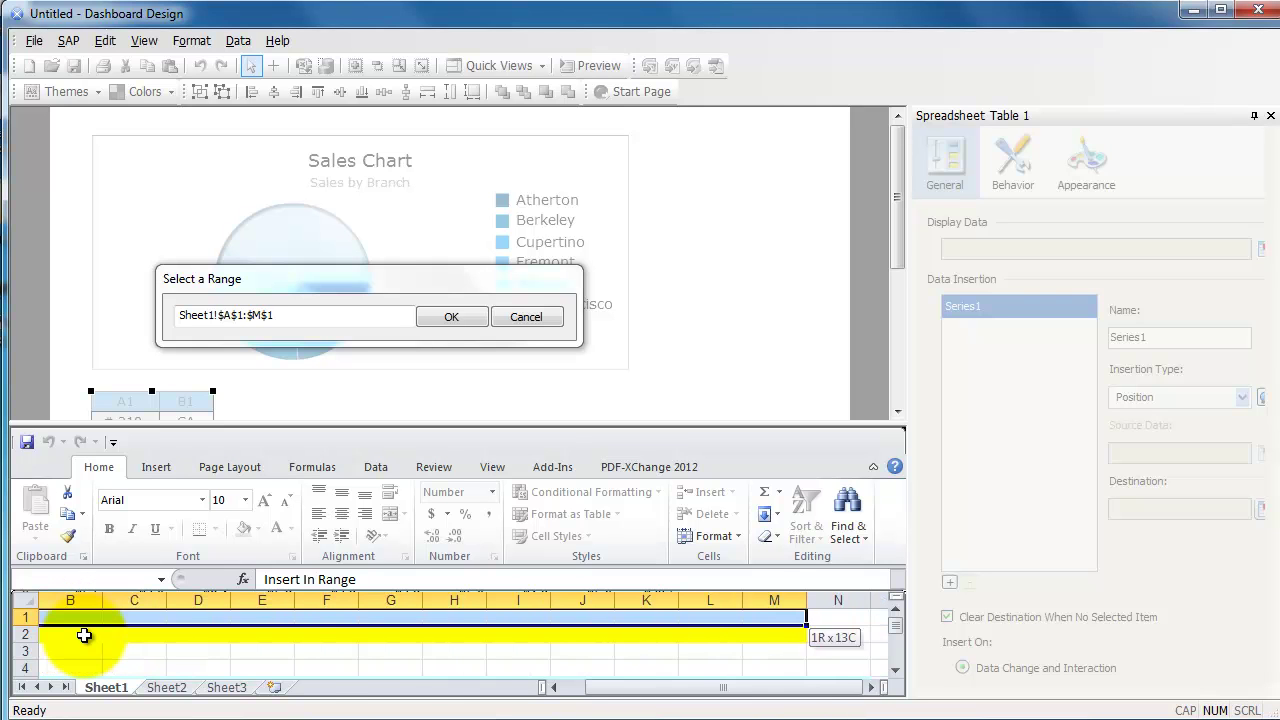
key(shift+Down)
key(shift+Down)
key(shift+Down)
key(shift+Down)
key(shift+Down)
key(shift+Down)
key(shift+Down)
key(shift+Down)
key(shift+Down)
key(shift+Down)
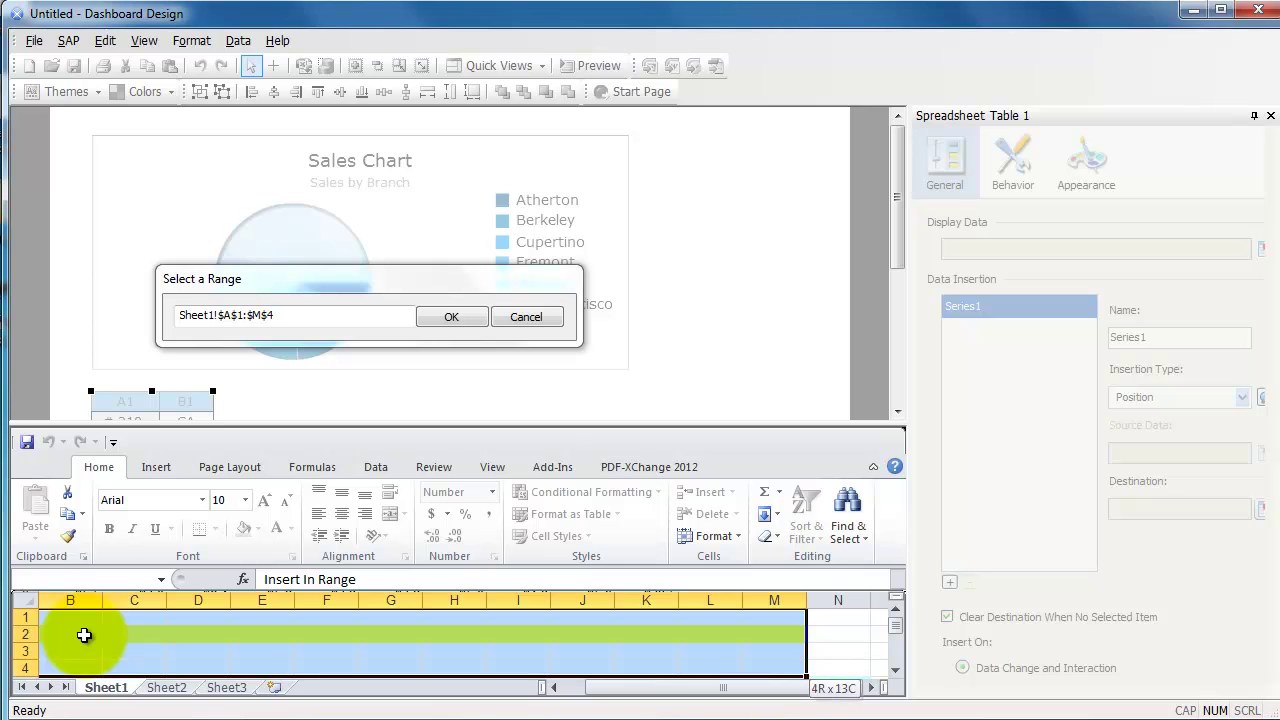
key(shift+Down)
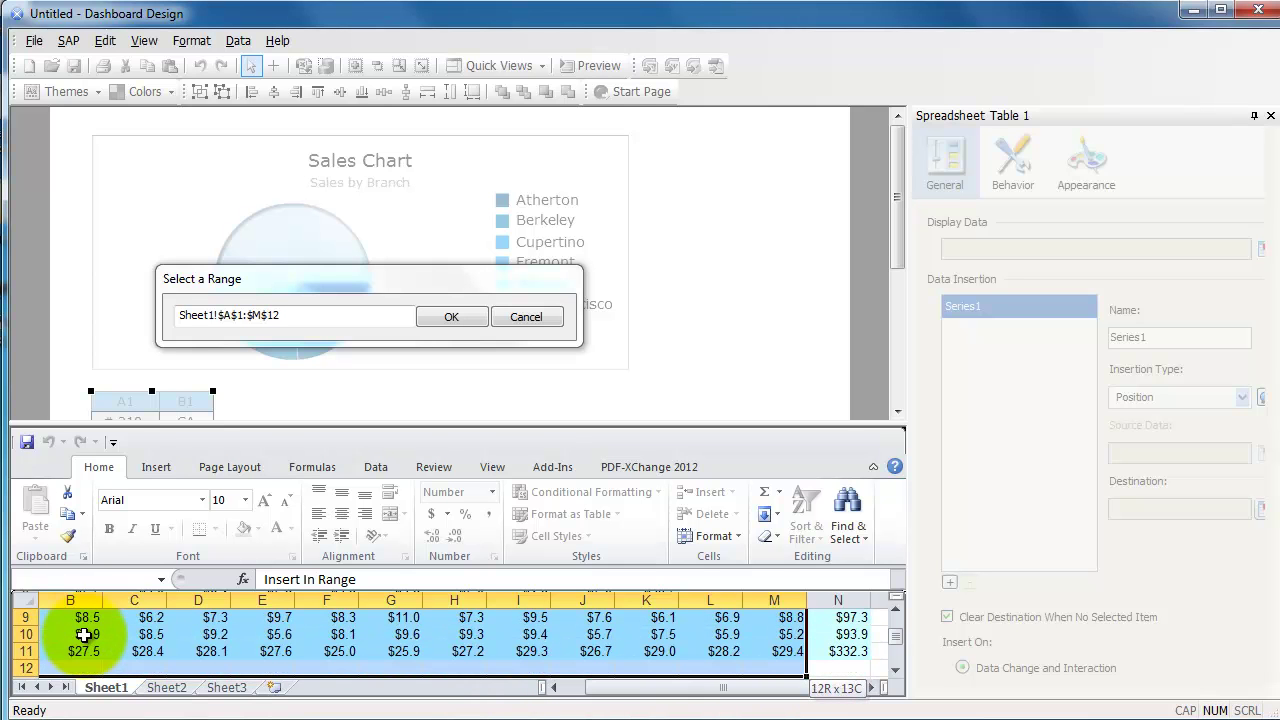
key(shift+Up)
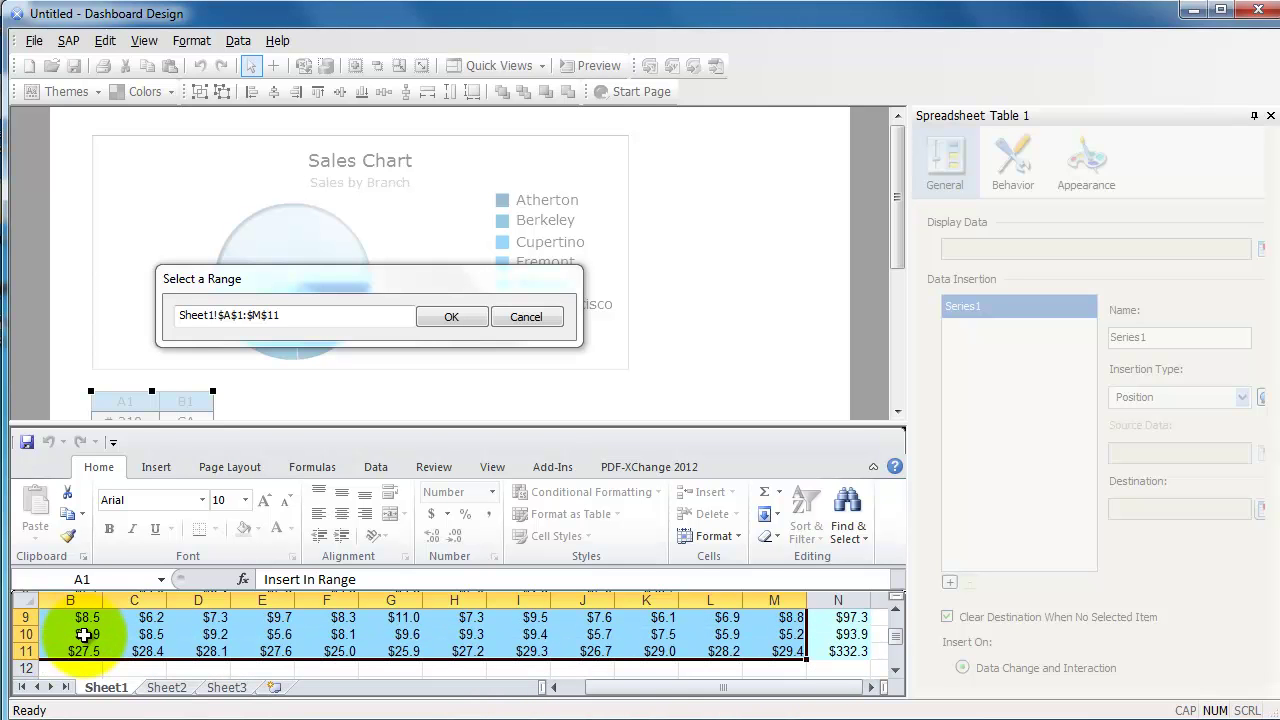
click(440, 316)
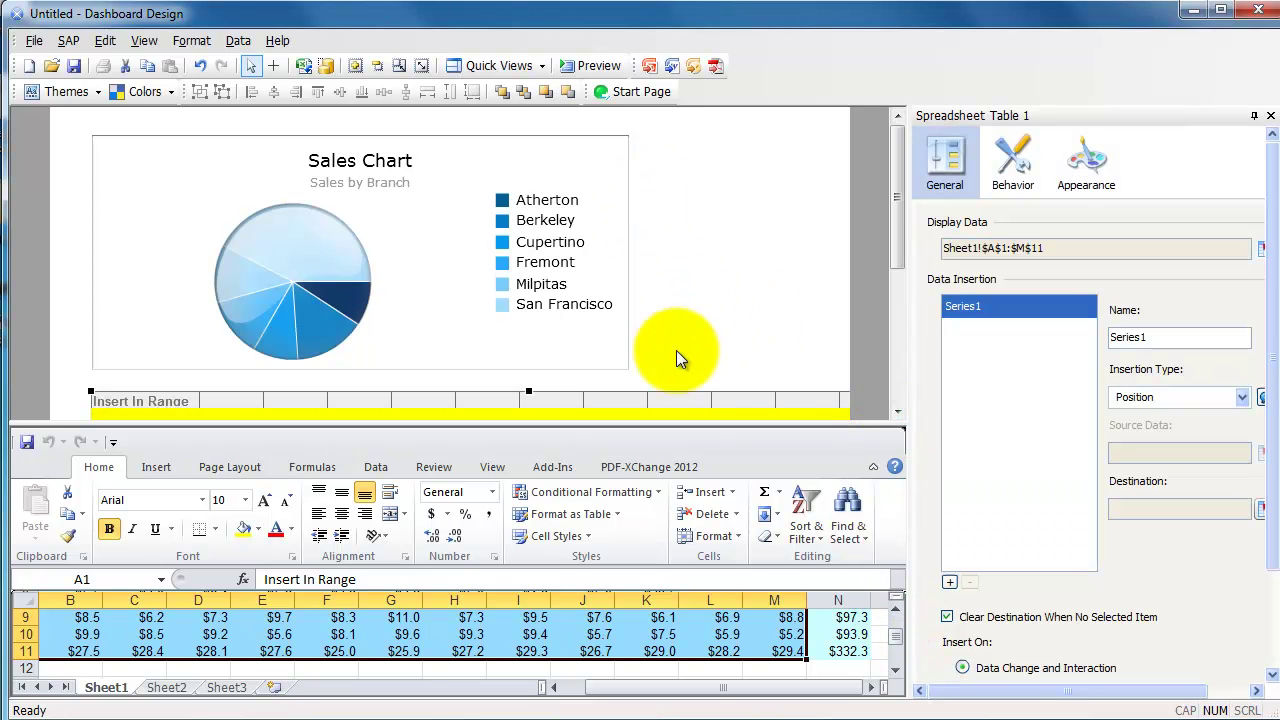
Step: Return to the Canvas Only view
click(143, 41)
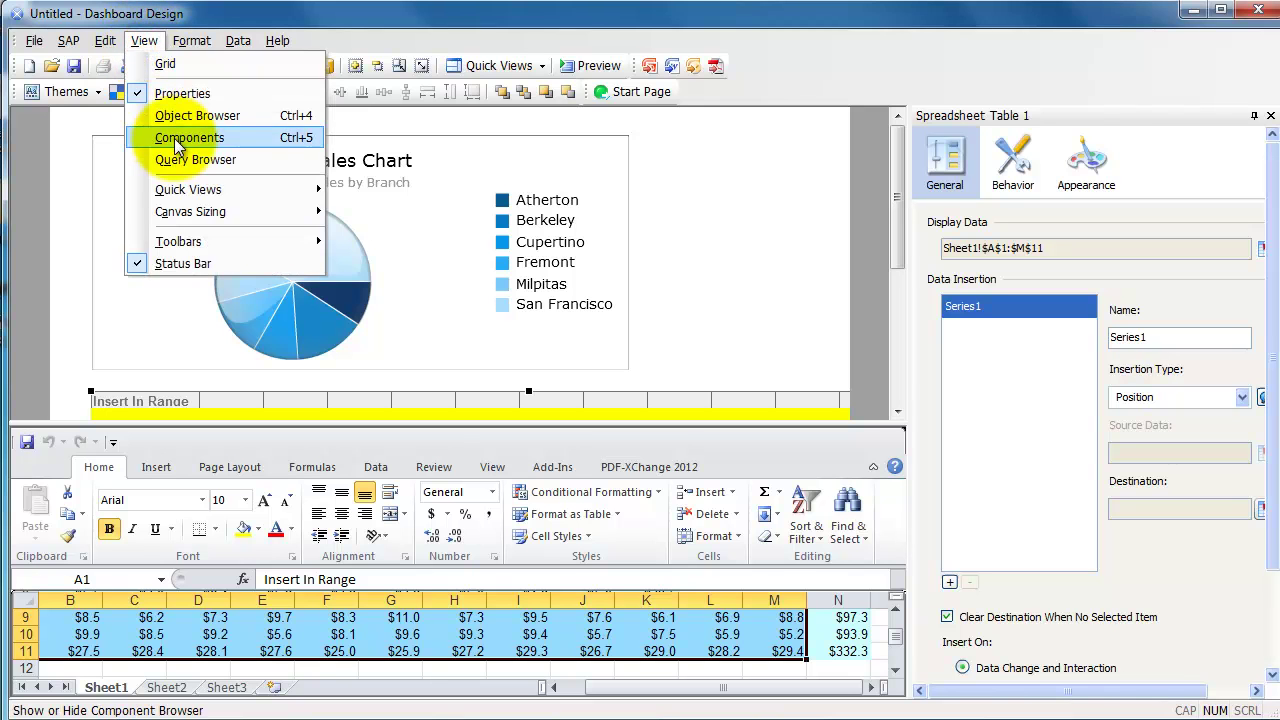
mouse_move(300, 189)
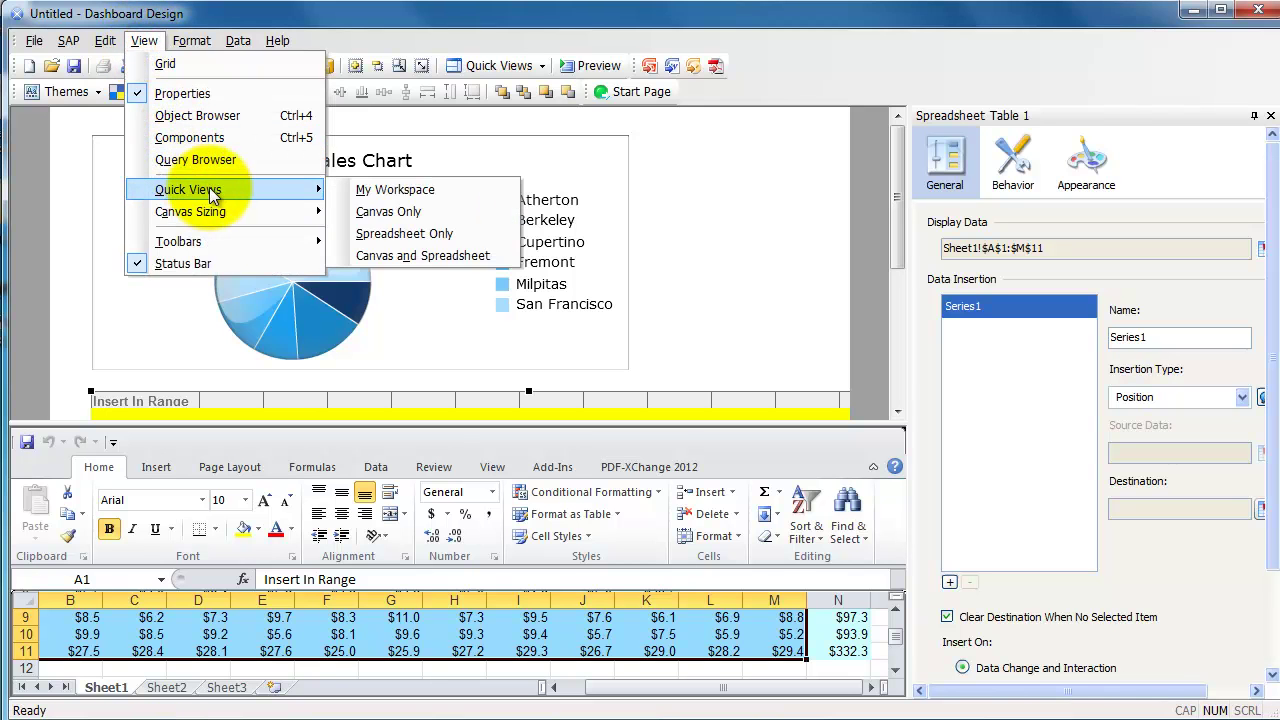
click(361, 206)
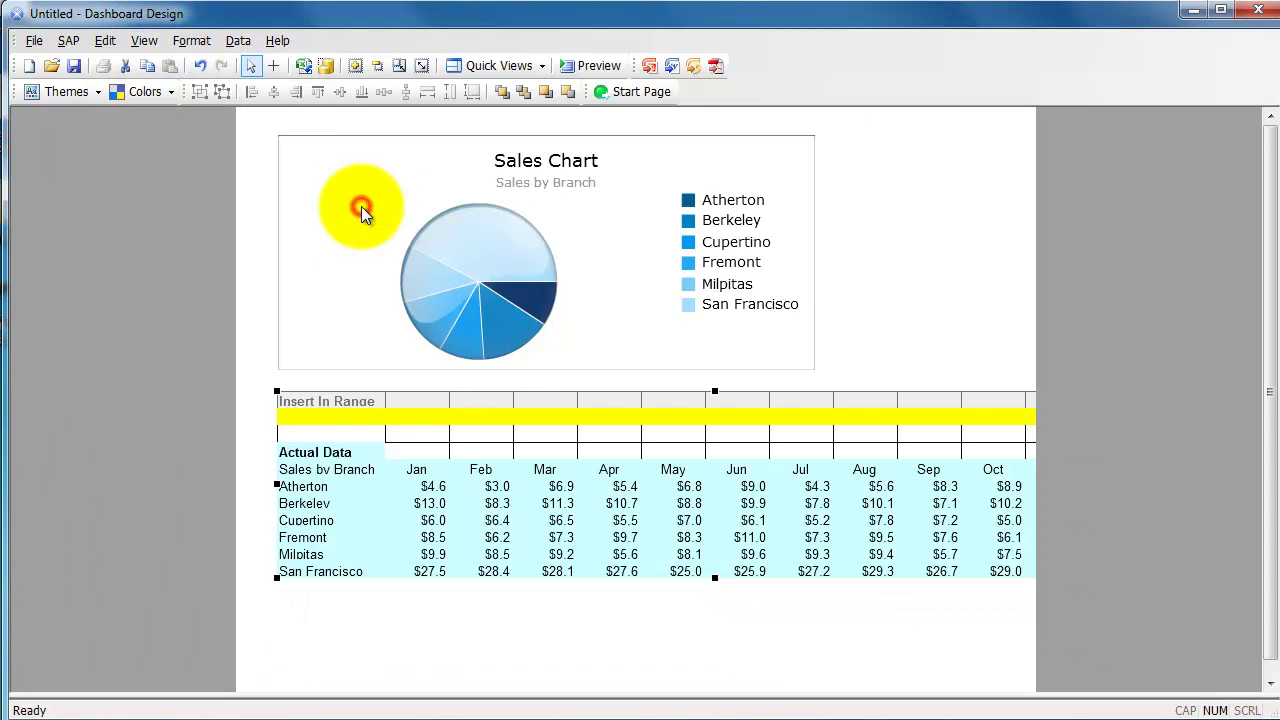
Step: Nudge the table slightly left and enlarge the canvas to frame the chart and table
click(389, 414)
drag(424, 414, 411, 413)
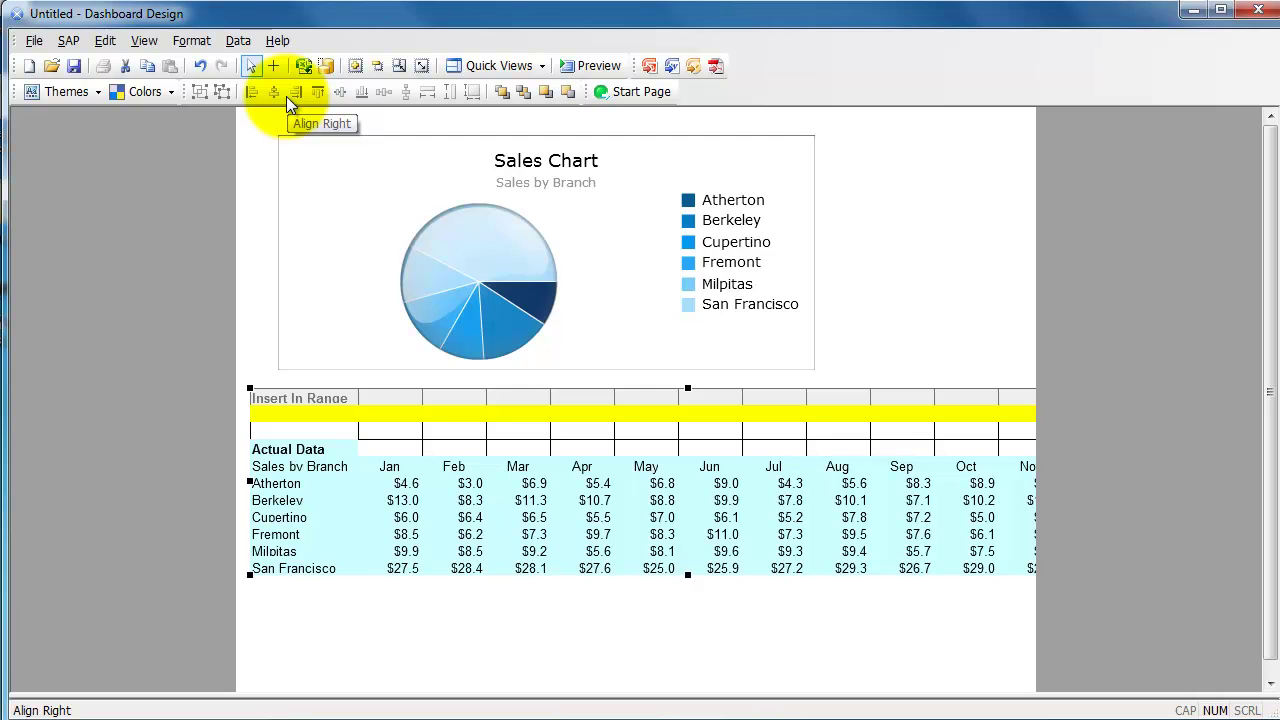
click(352, 71)
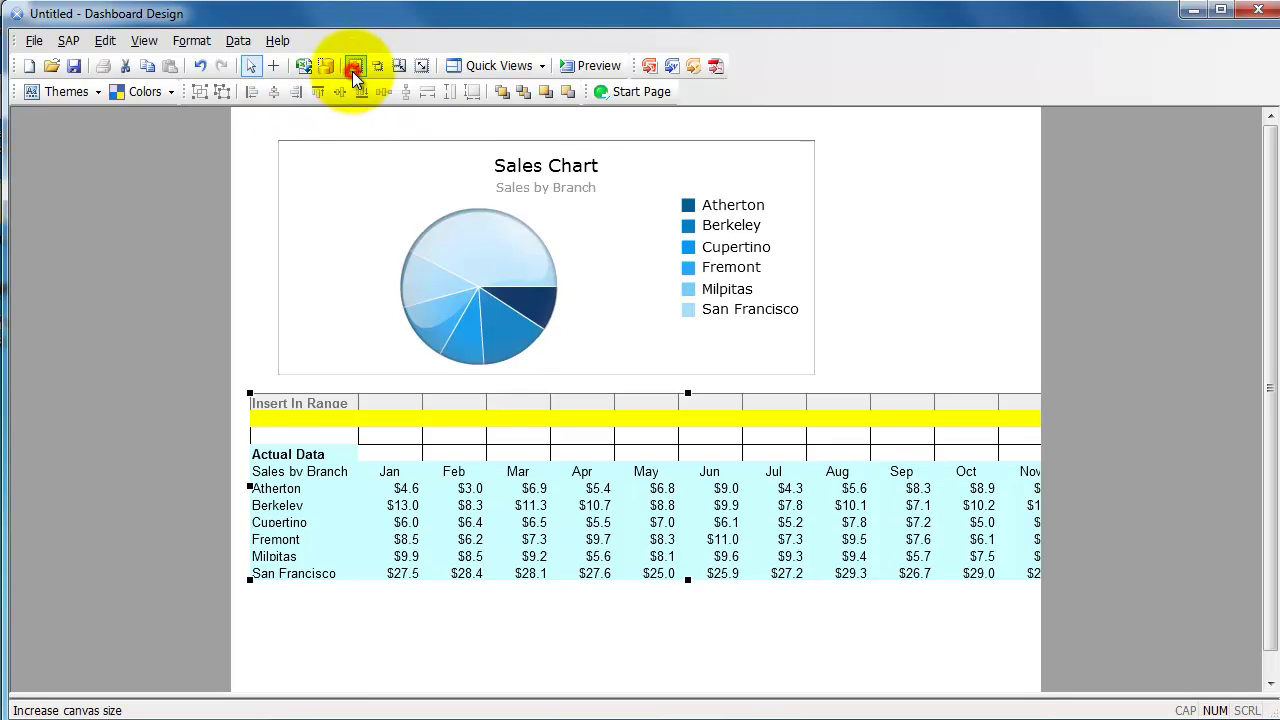
click(352, 71)
click(352, 71)
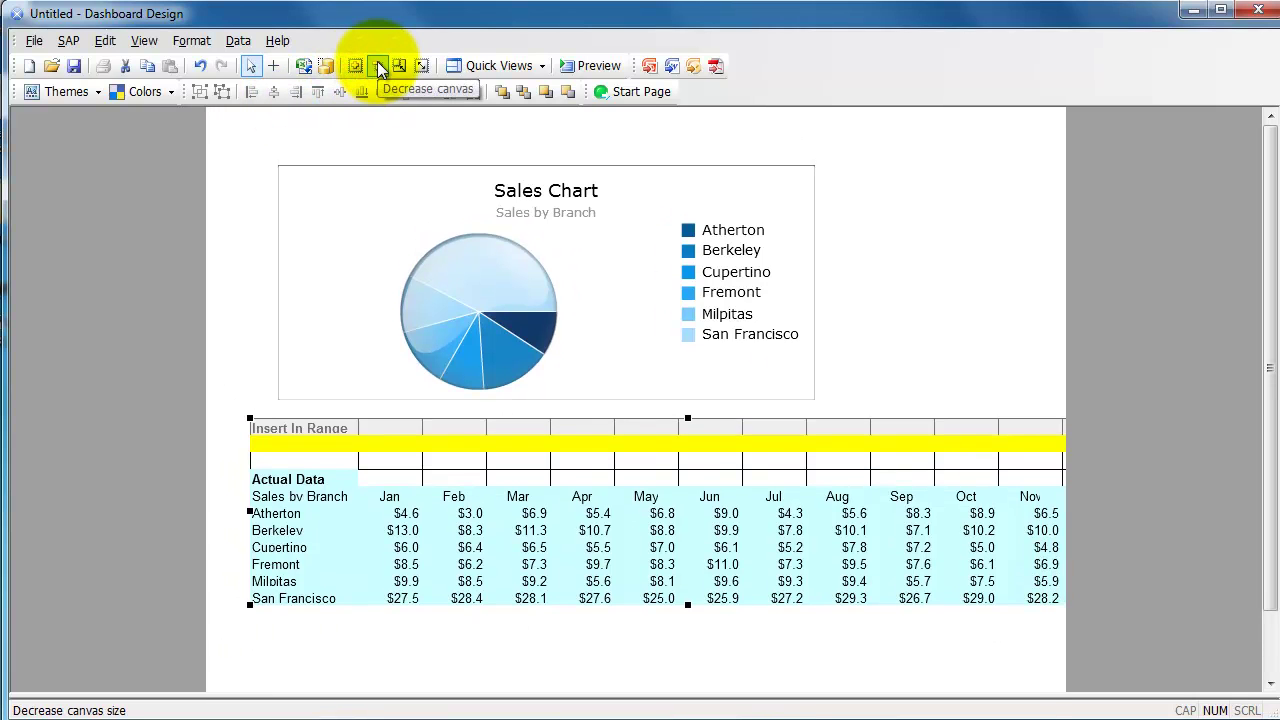
click(378, 66)
click(378, 66)
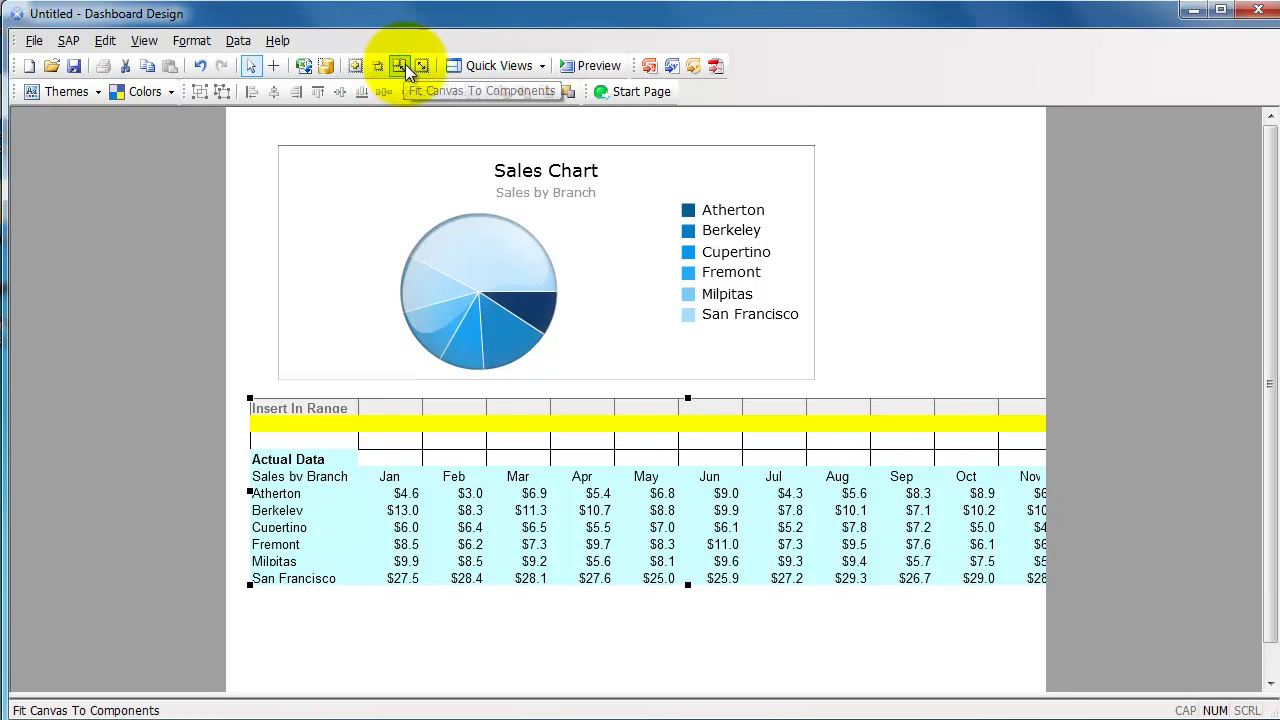
click(422, 68)
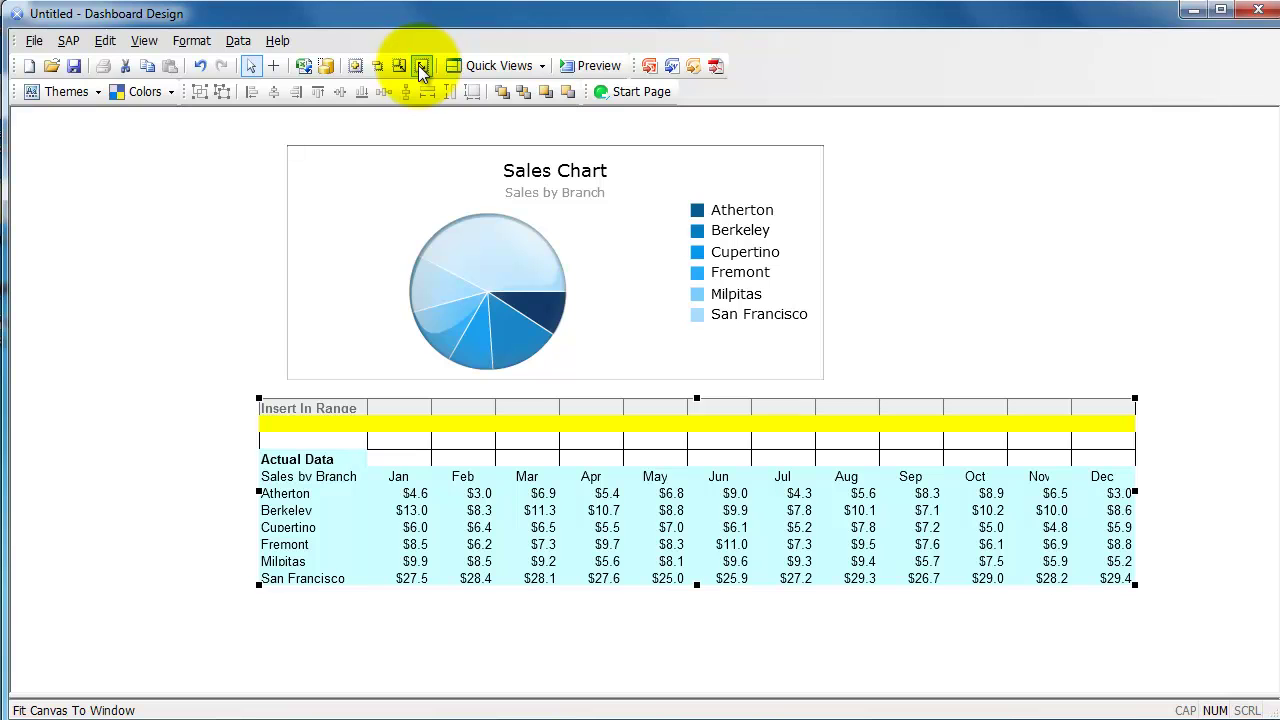
click(400, 68)
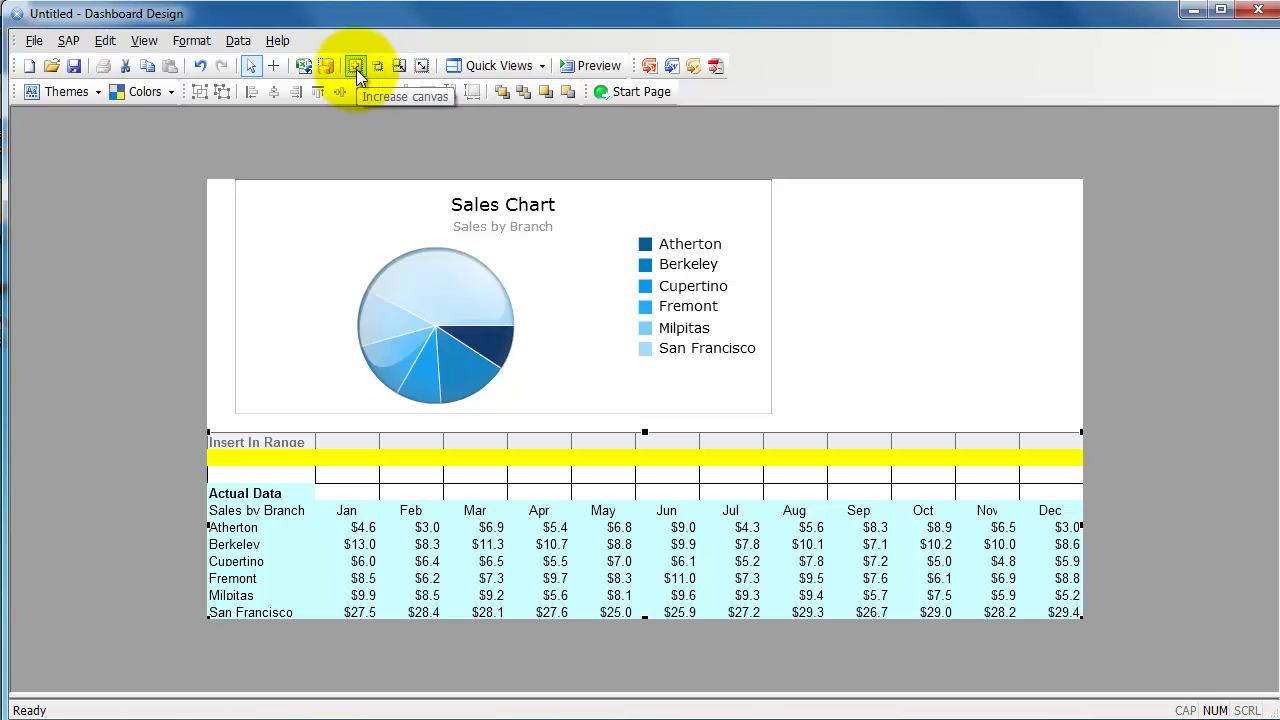
click(356, 67)
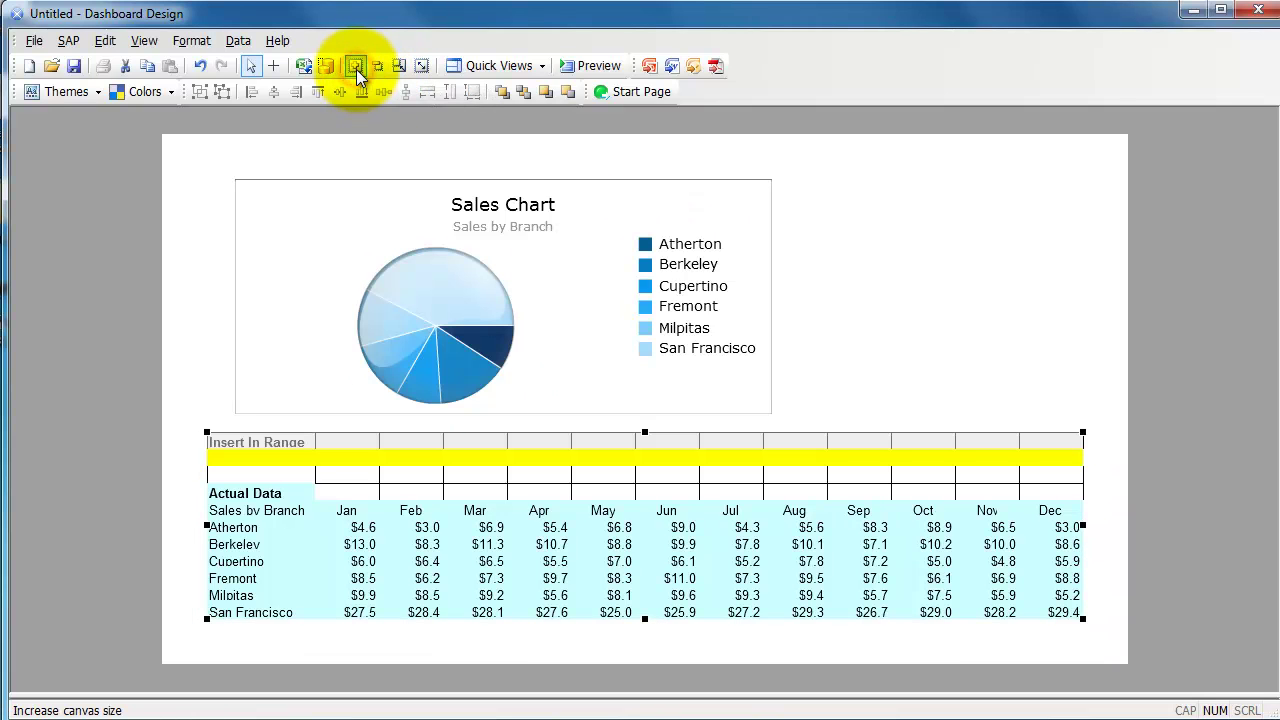
Step: Narrow the Sales Chart pie from its left side and move it left above the table
click(351, 233)
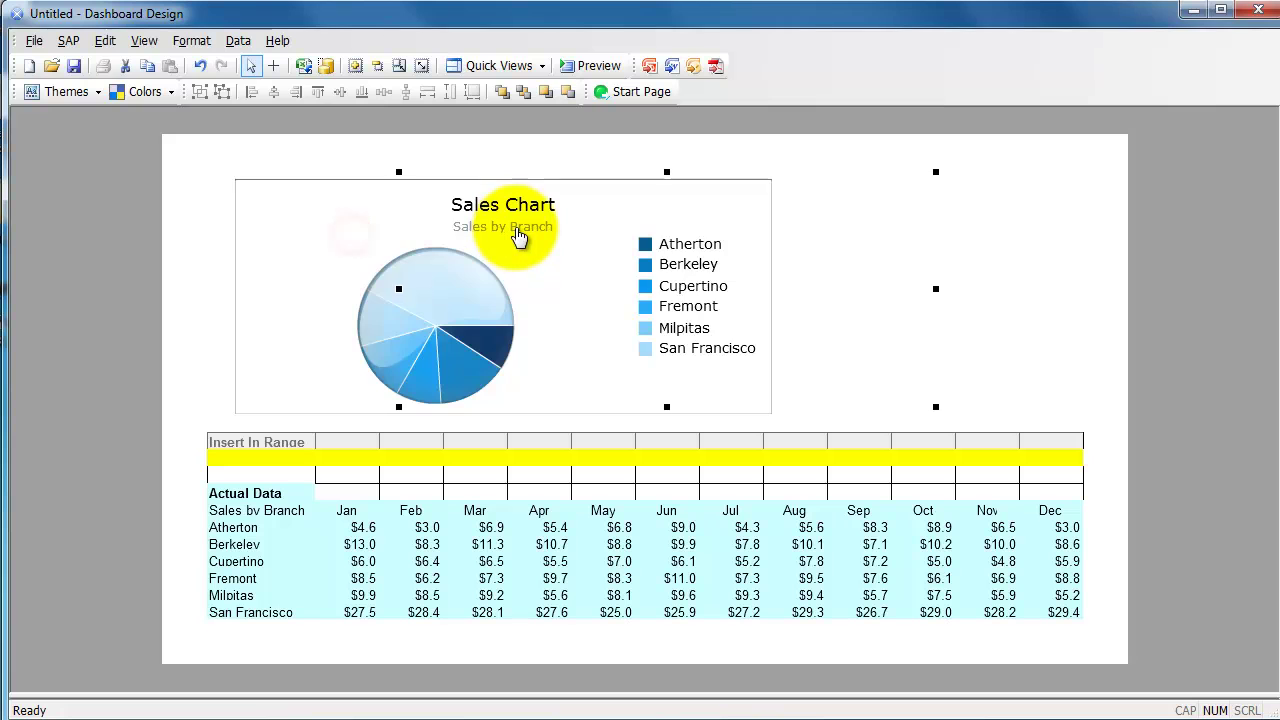
drag(517, 235, 520, 237)
drag(400, 291, 540, 300)
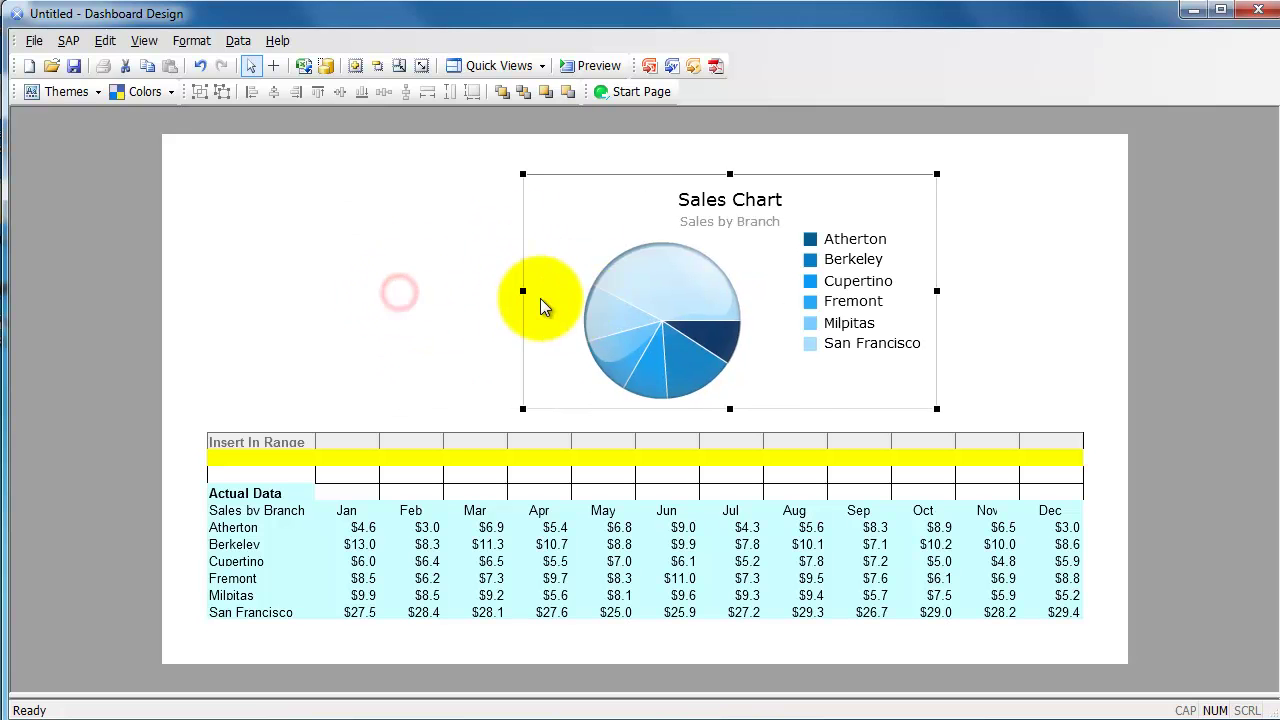
drag(646, 288, 563, 290)
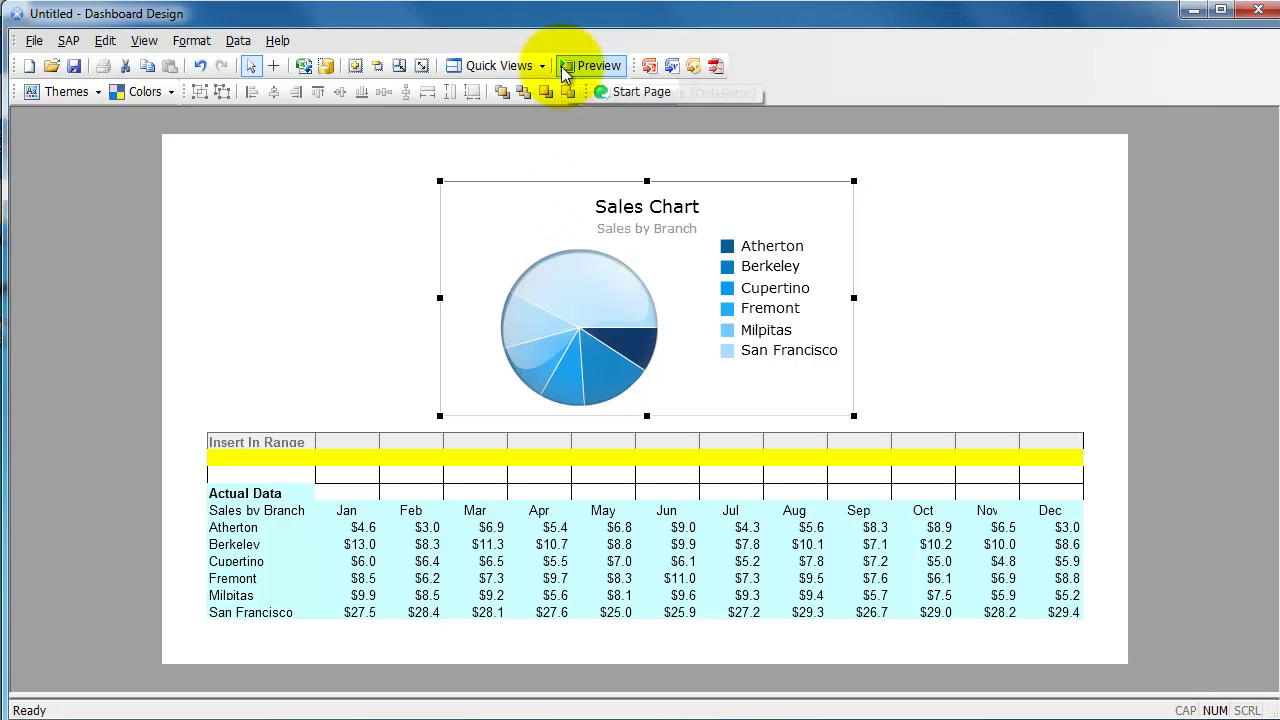
Step: Check the pie chart's Insertion source range A6:M11 without changing it
double_click(524, 262)
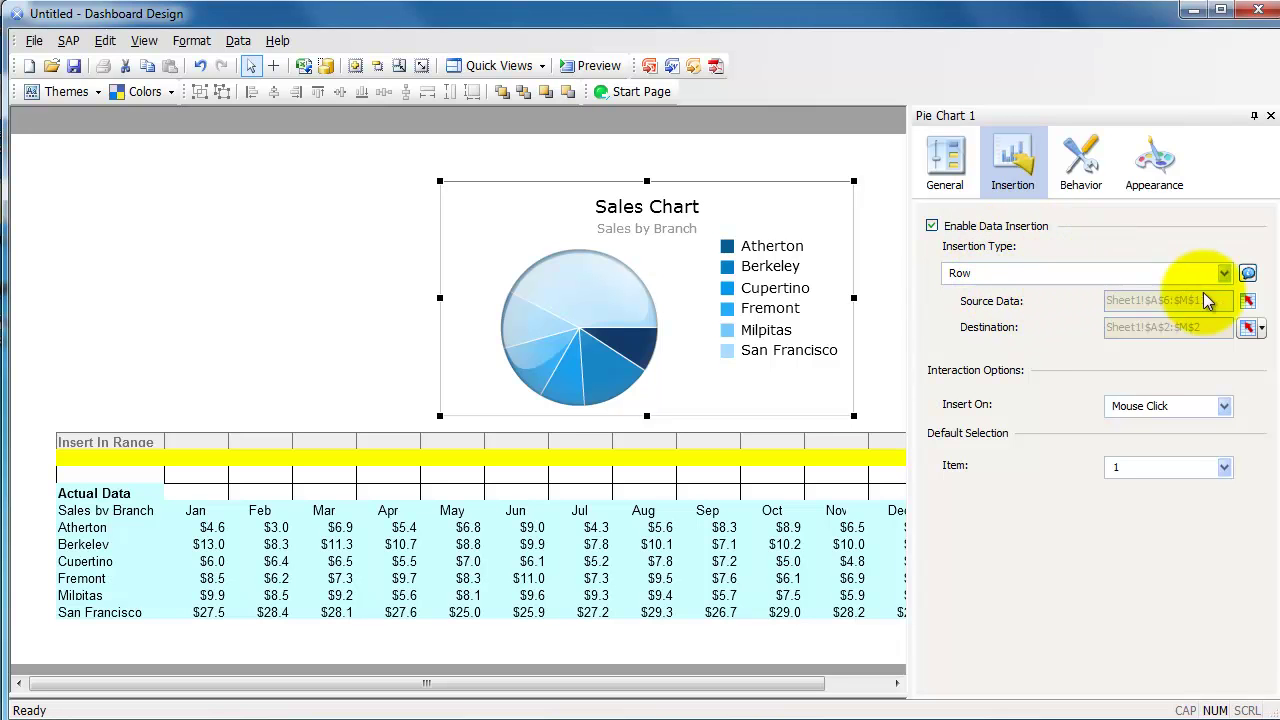
click(1245, 301)
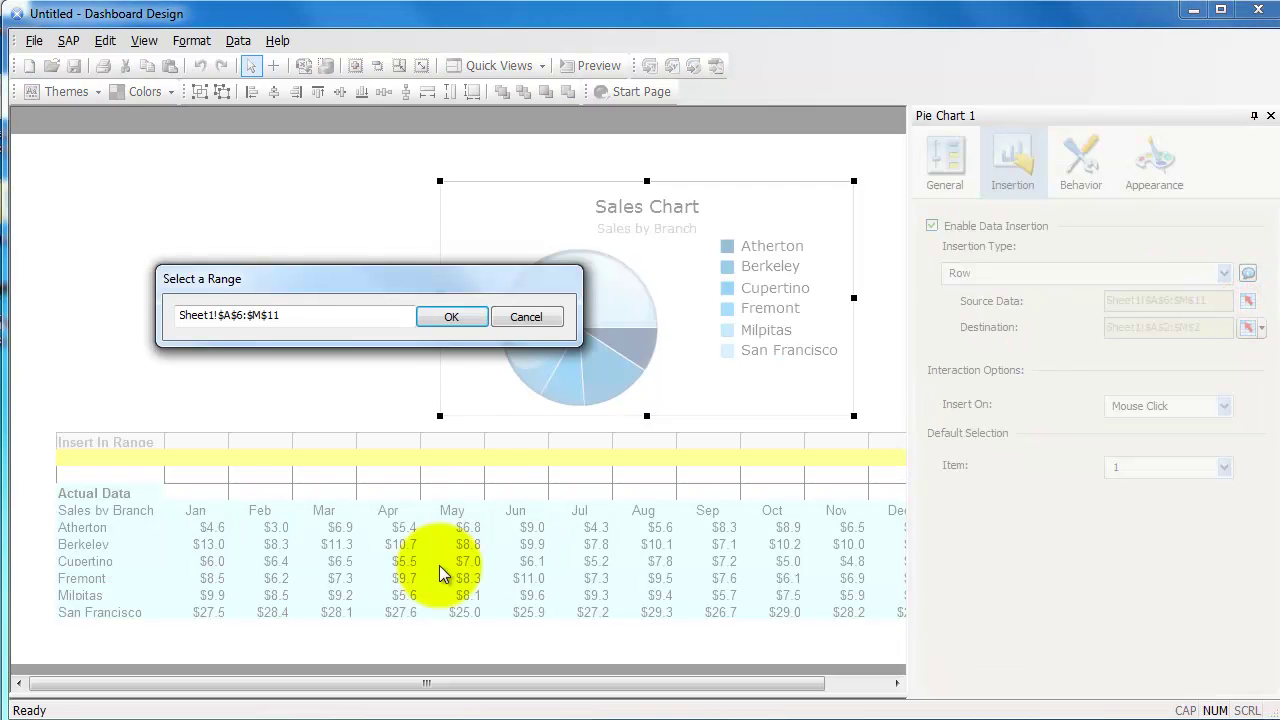
click(533, 316)
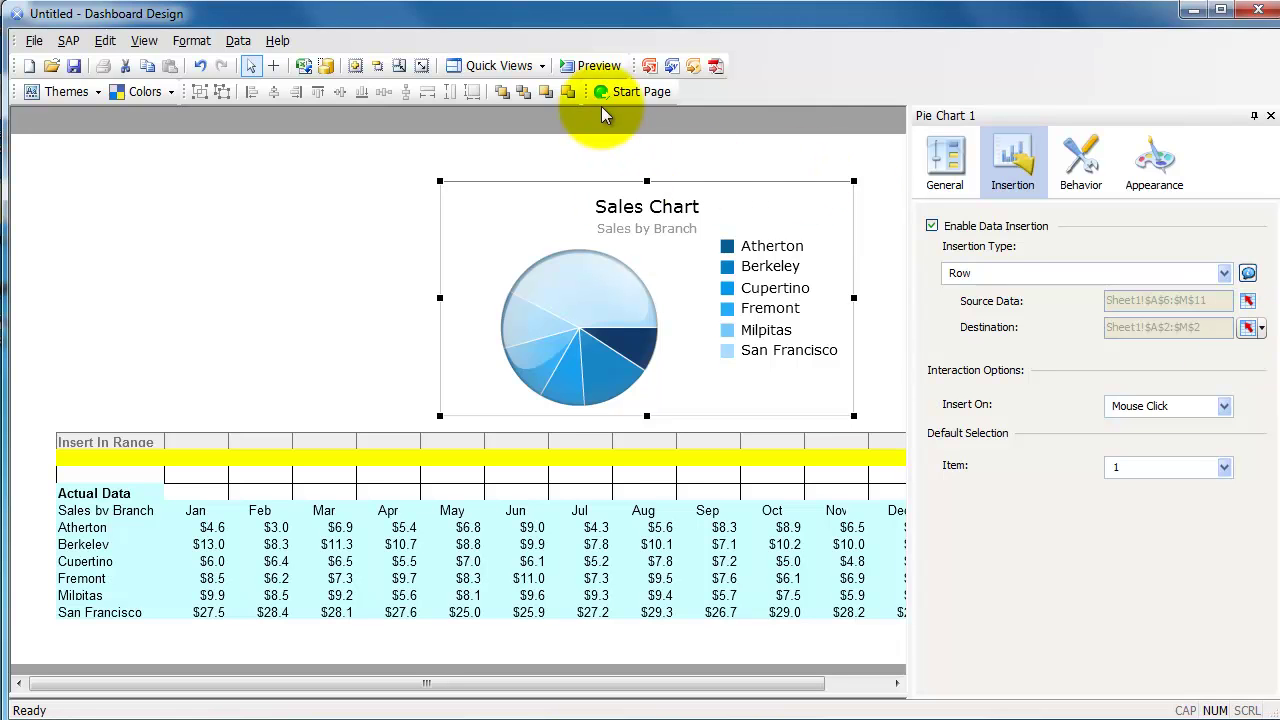
click(594, 66)
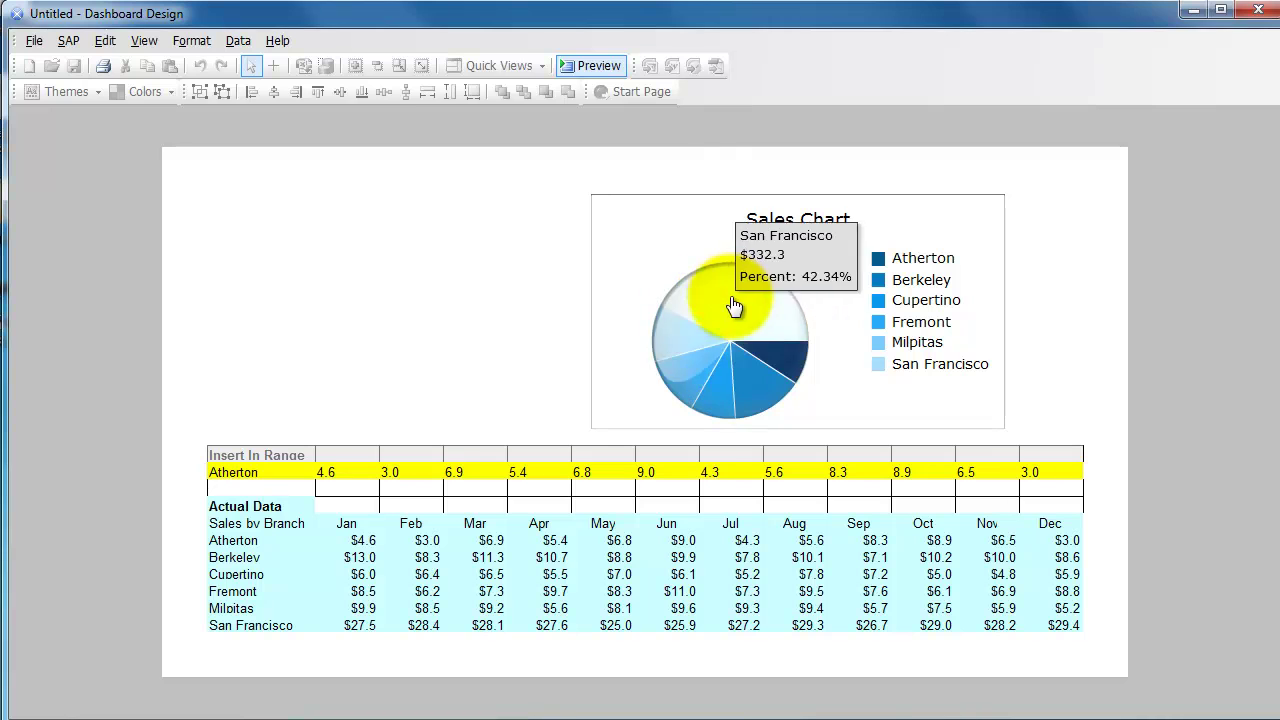
click(695, 345)
click(690, 355)
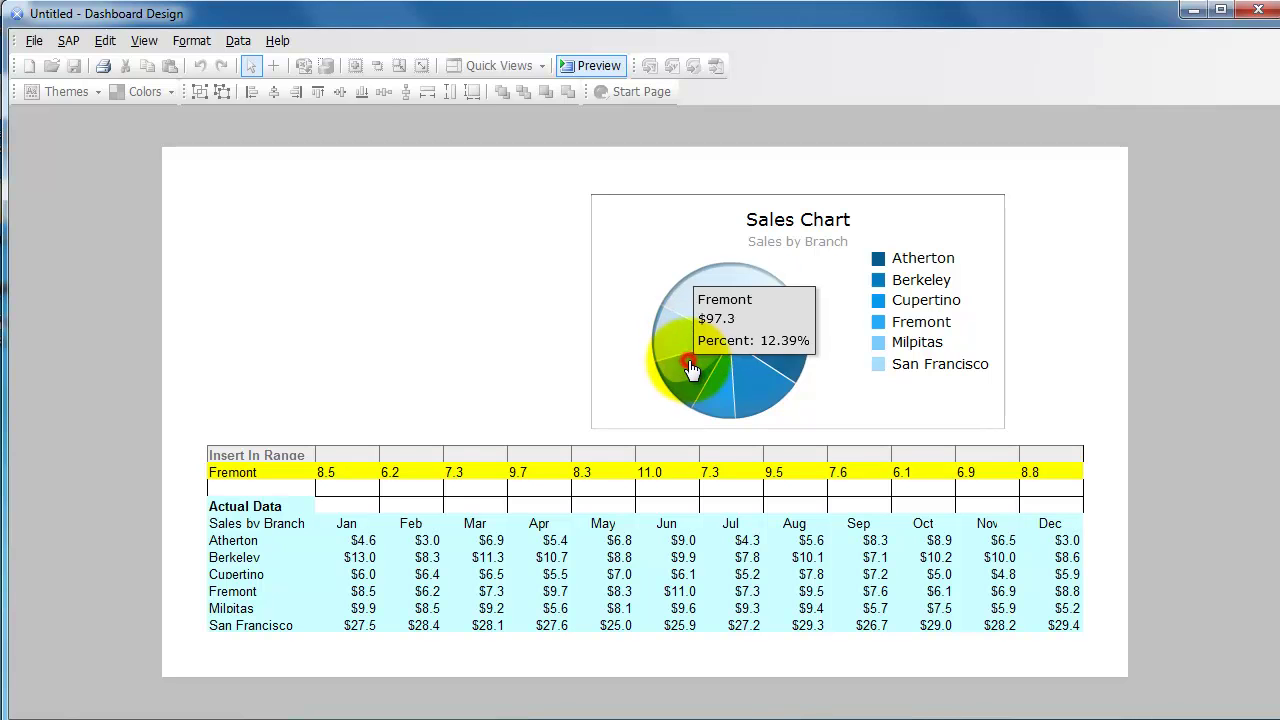
click(715, 395)
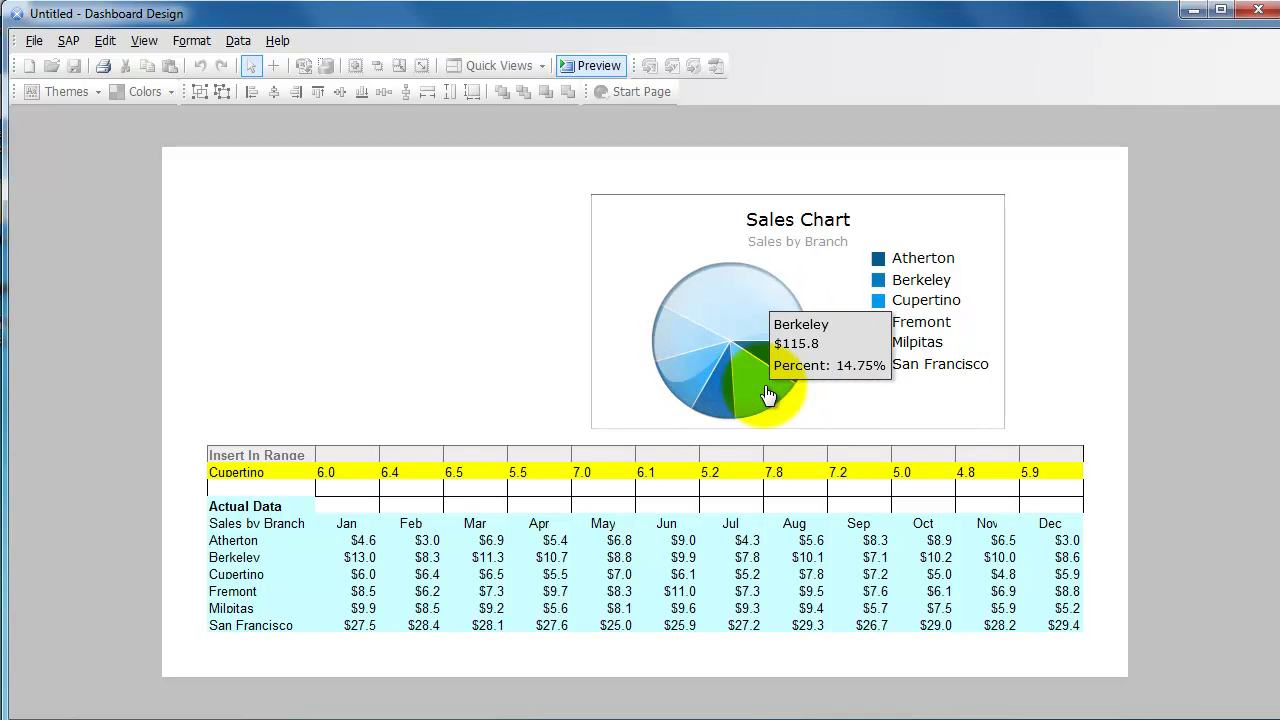
click(768, 395)
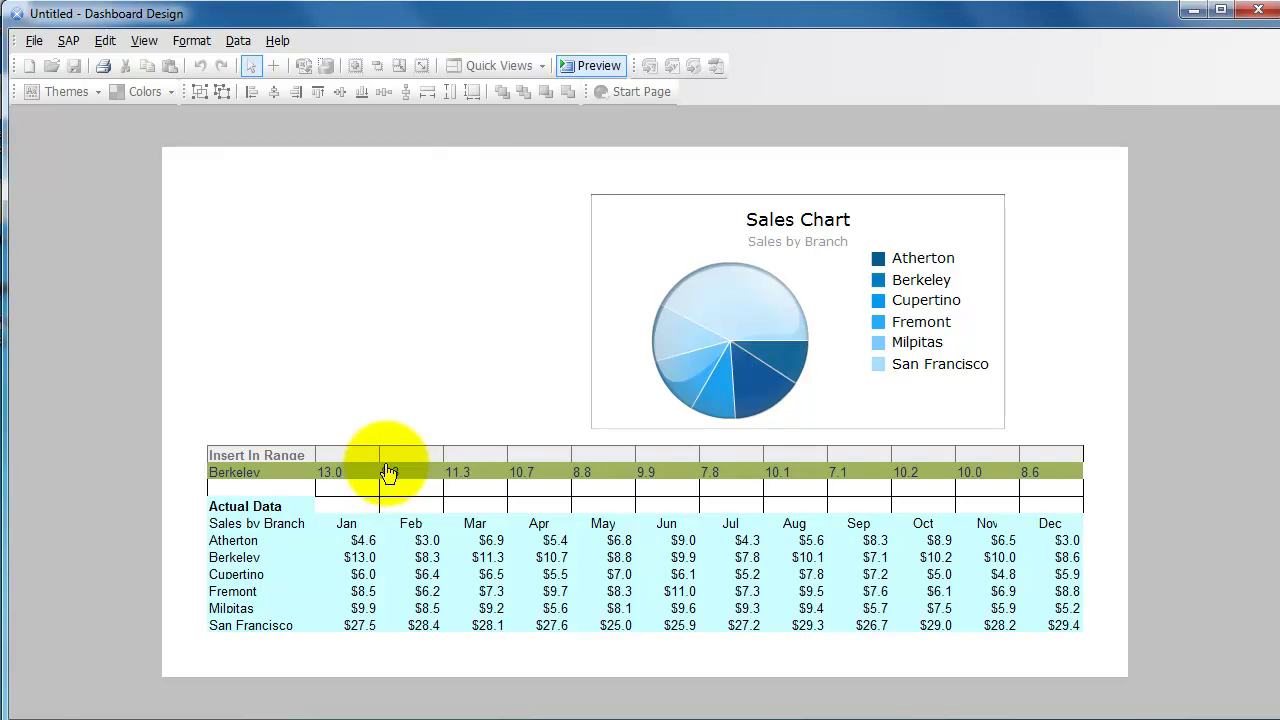
click(579, 71)
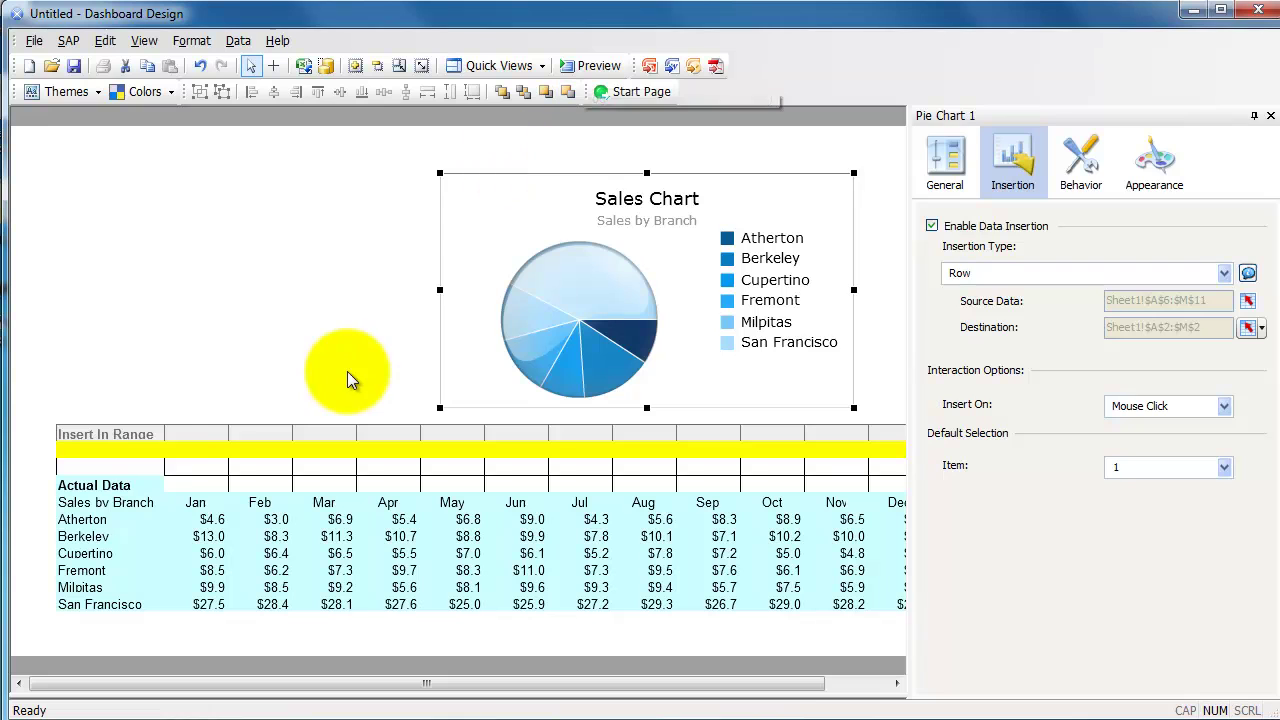
Step: Drag the Sales Chart left until its left edge aligns with the spreadsheet table's
click(141, 456)
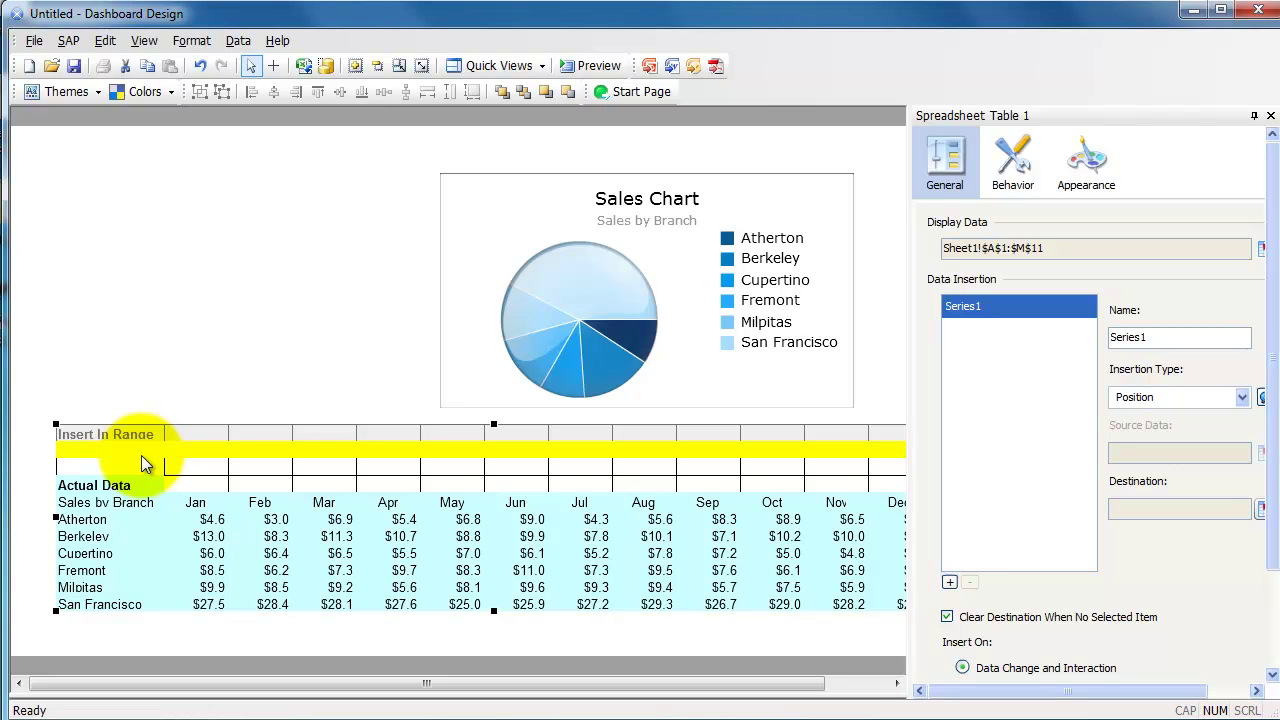
drag(675, 246, 295, 250)
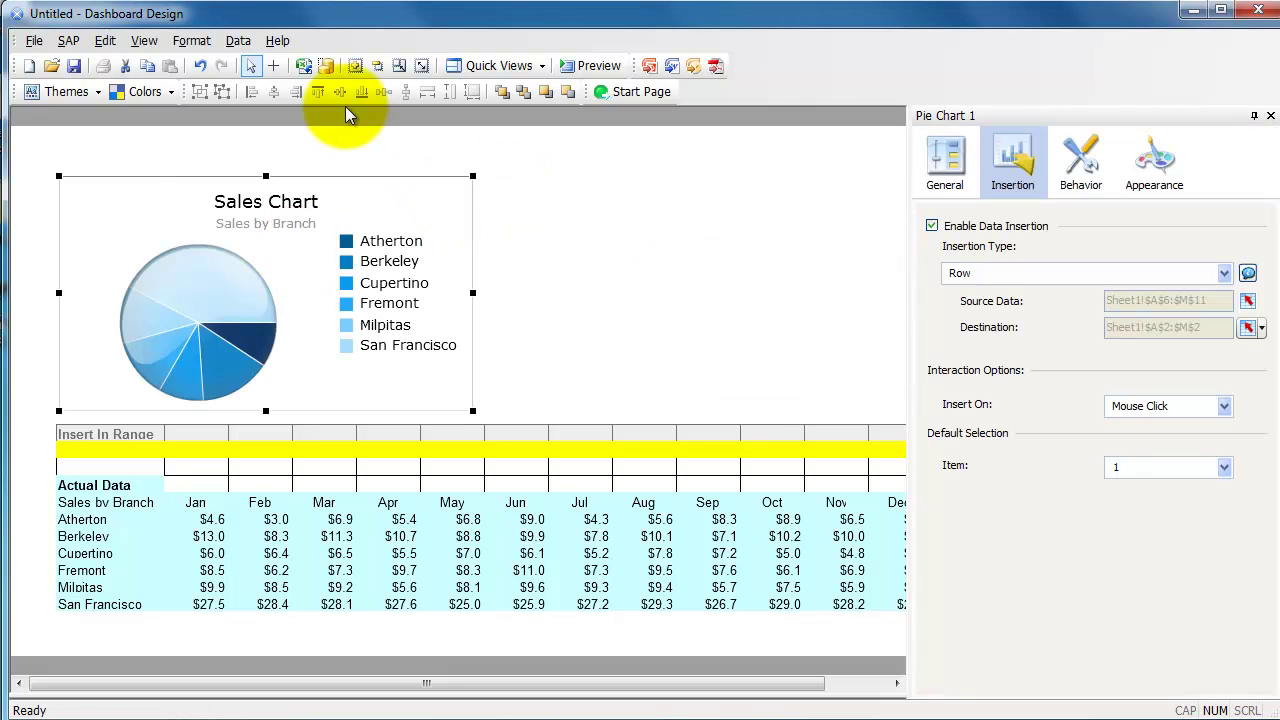
click(144, 40)
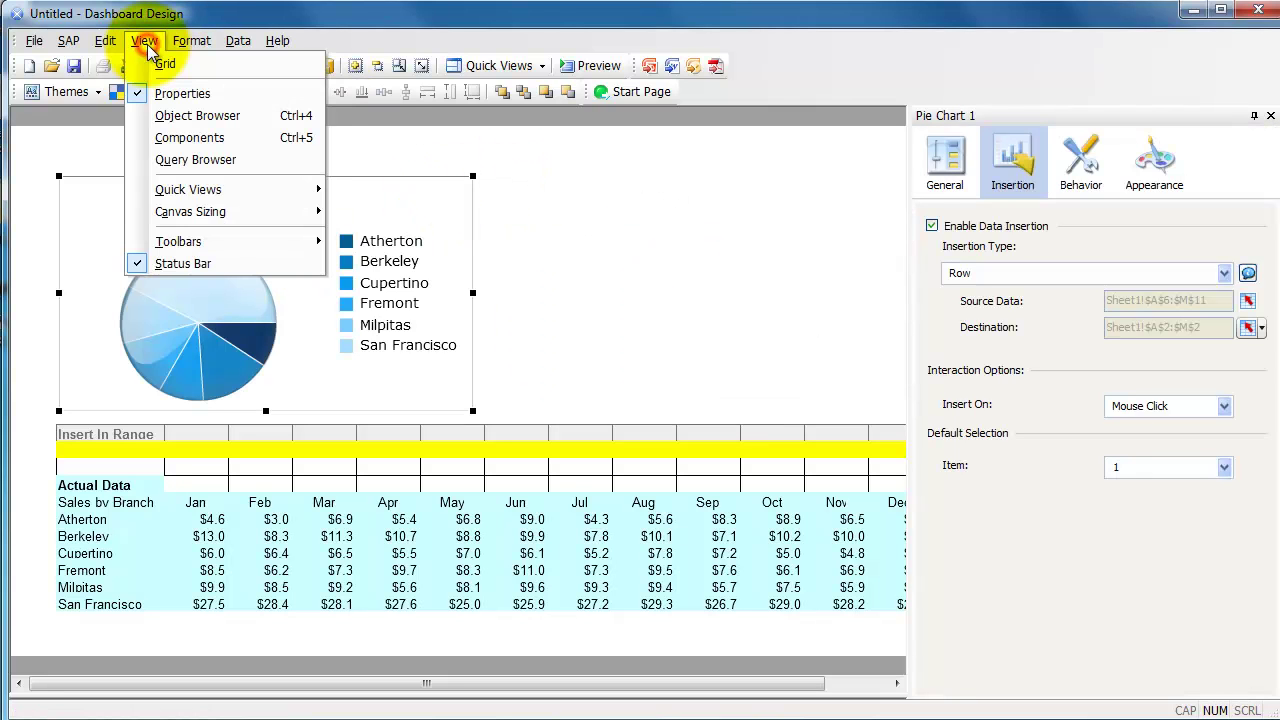
Step: Open the Components panel and look for the Column Chart in the list
click(212, 141)
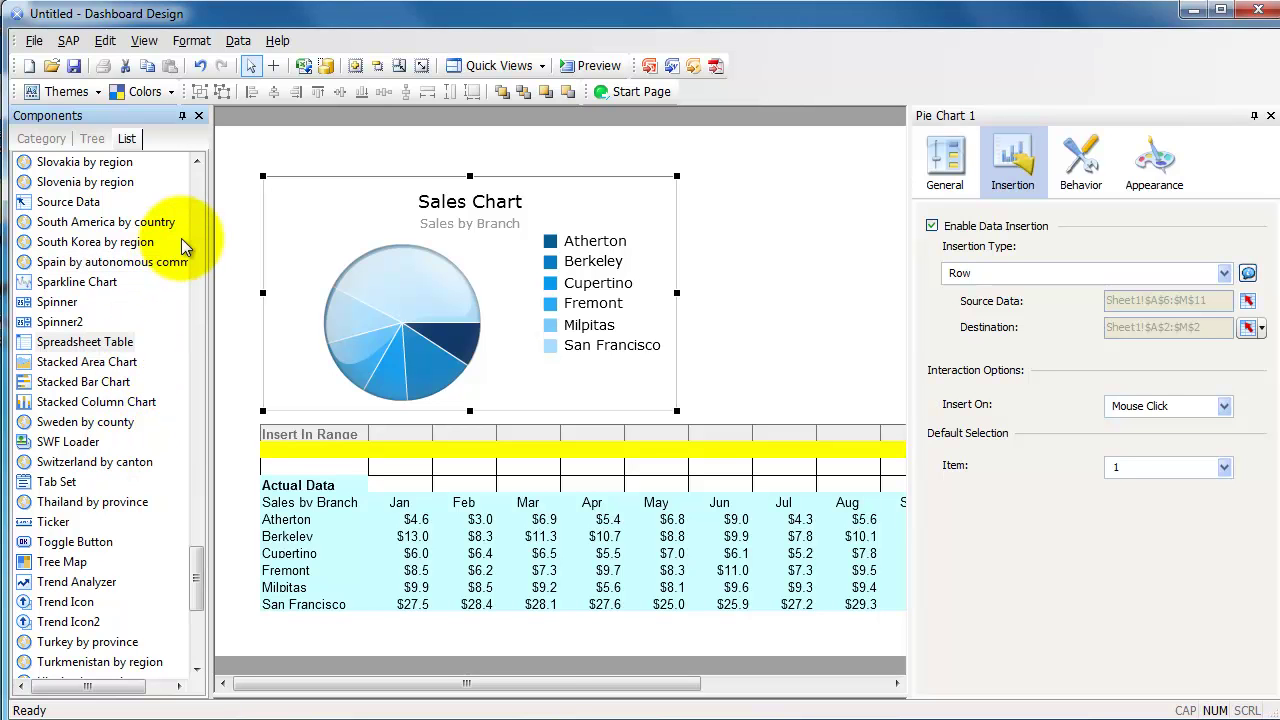
click(196, 188)
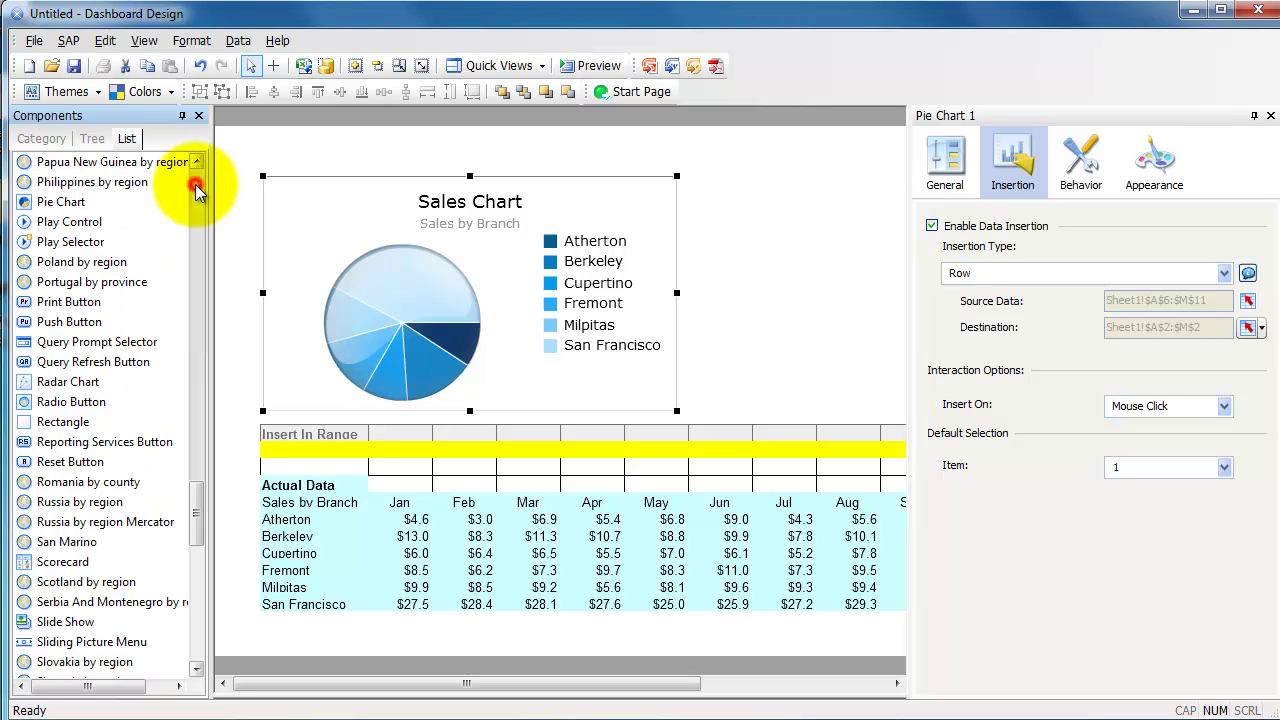
click(197, 192)
click(197, 192)
click(197, 192)
click(197, 192)
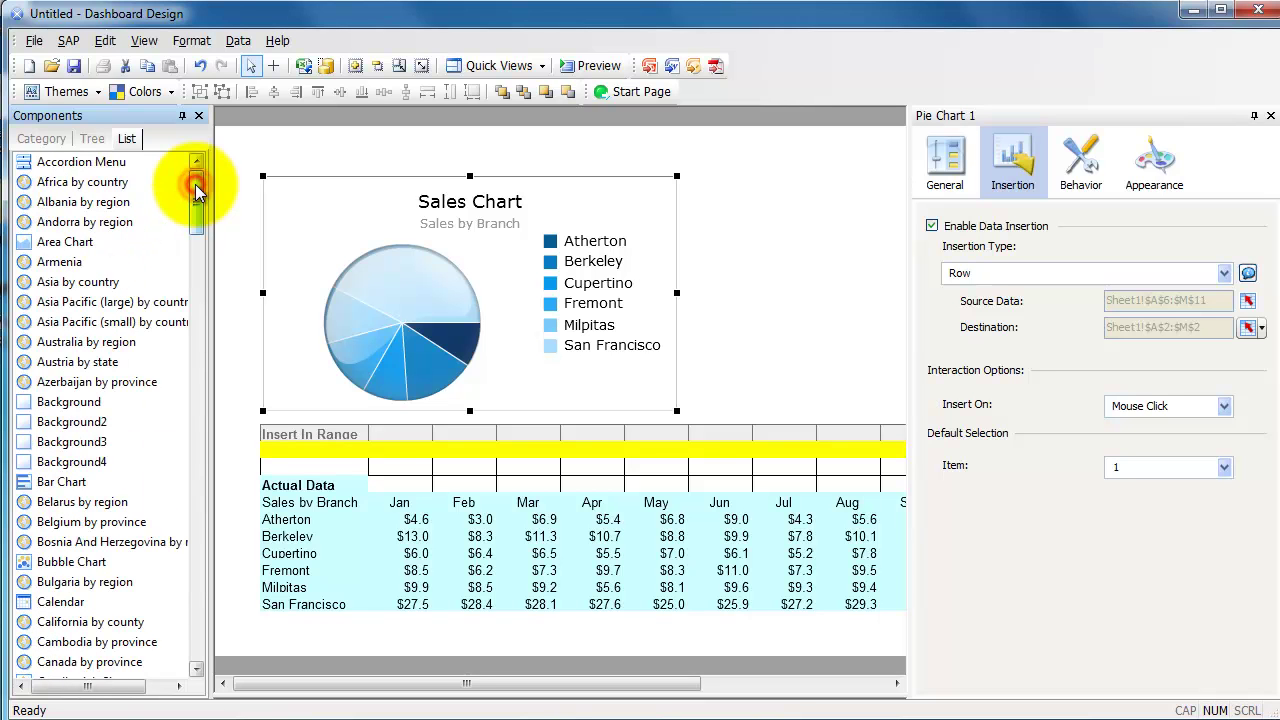
click(197, 548)
click(105, 284)
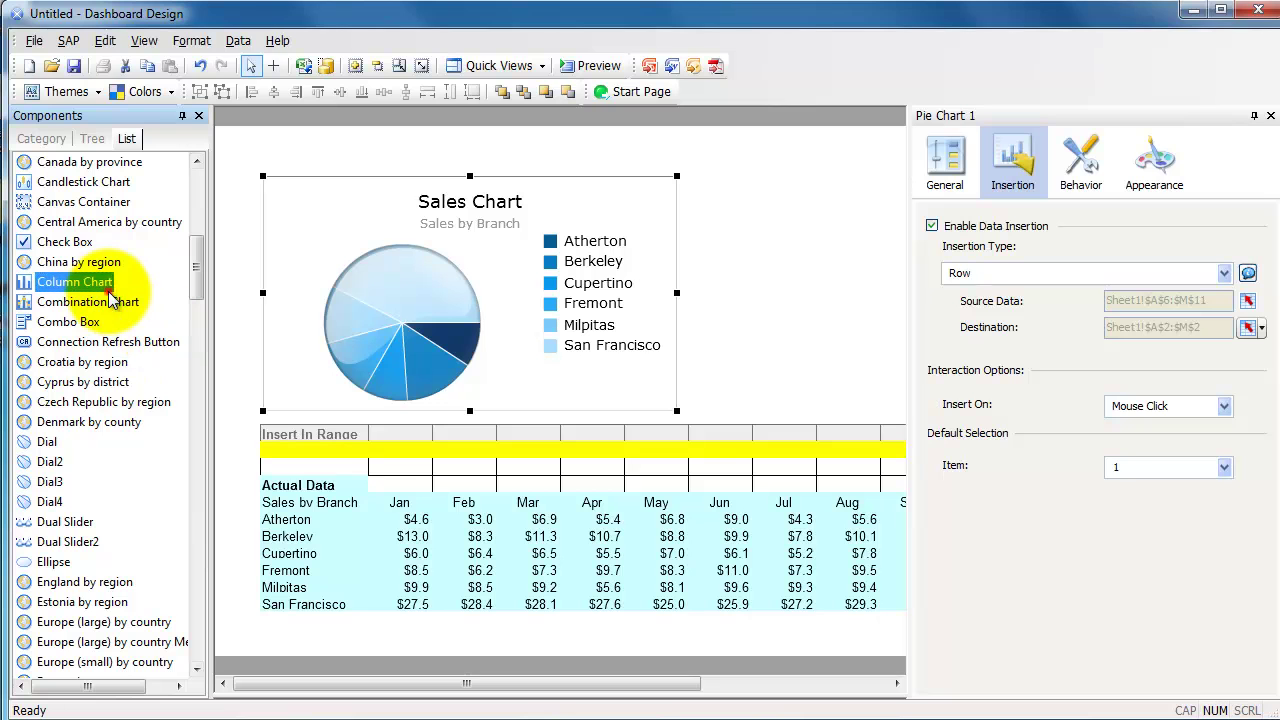
key(Up)
key(Up)
key(Up)
key(Up)
key(Up)
key(Up)
key(Up)
key(Up)
key(Up)
key(Up)
key(Up)
key(Up)
key(Up)
key(Up)
key(Up)
key(Up)
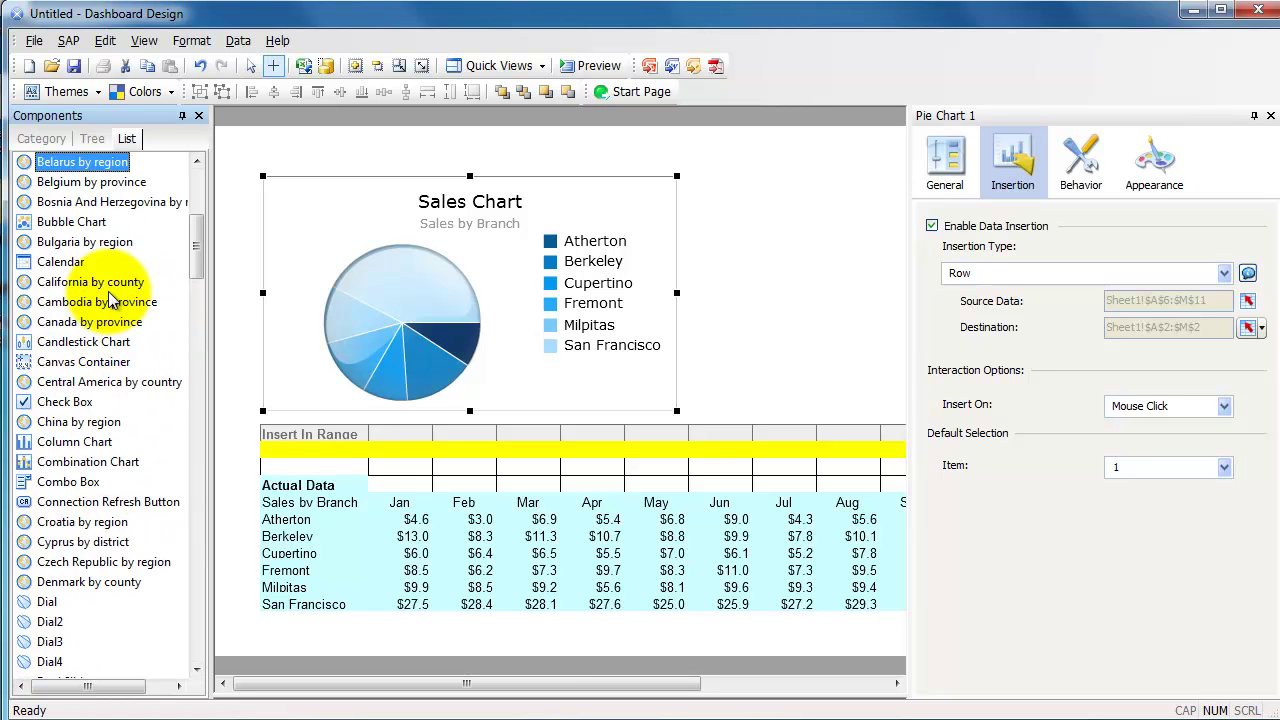
Step: Drag Column Chart from the Charts category to the right of the pie, then widen the canvas
click(40, 138)
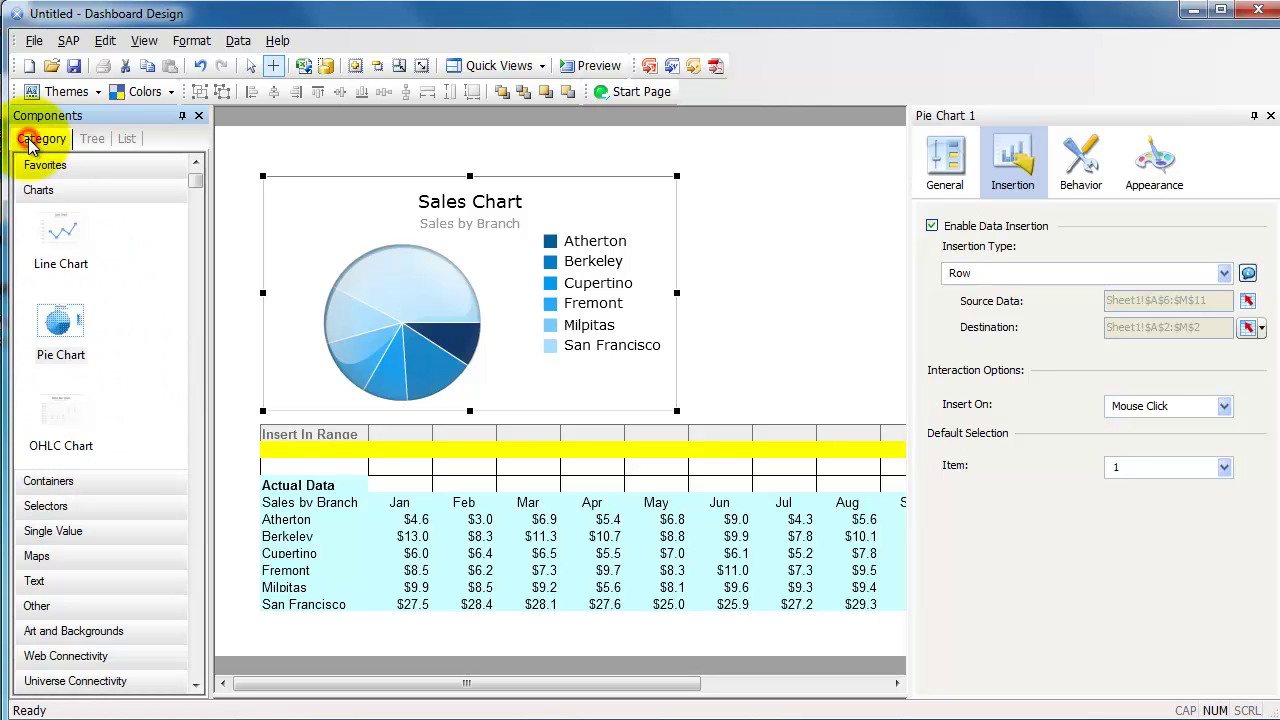
scroll(194, 425, down, 3)
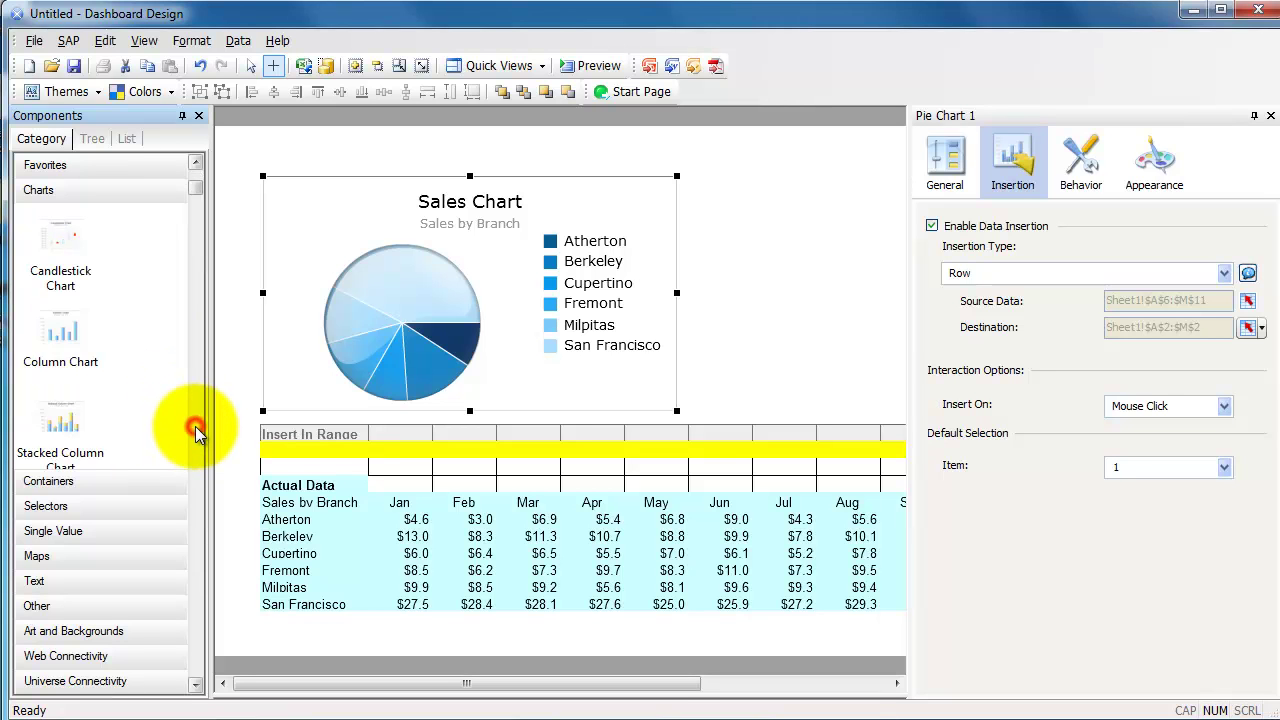
click(65, 340)
drag(67, 345, 682, 177)
drag(906, 465, 1100, 470)
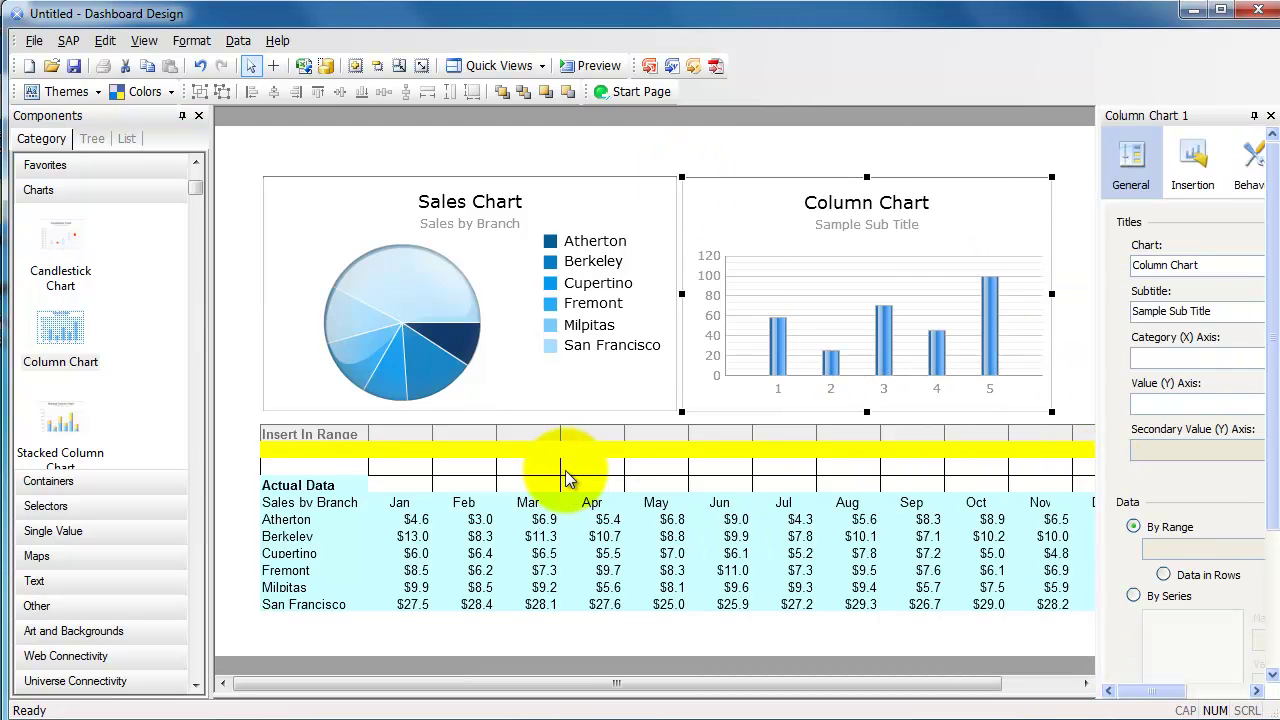
Step: Switch to the Canvas and Spreadsheet view
click(144, 41)
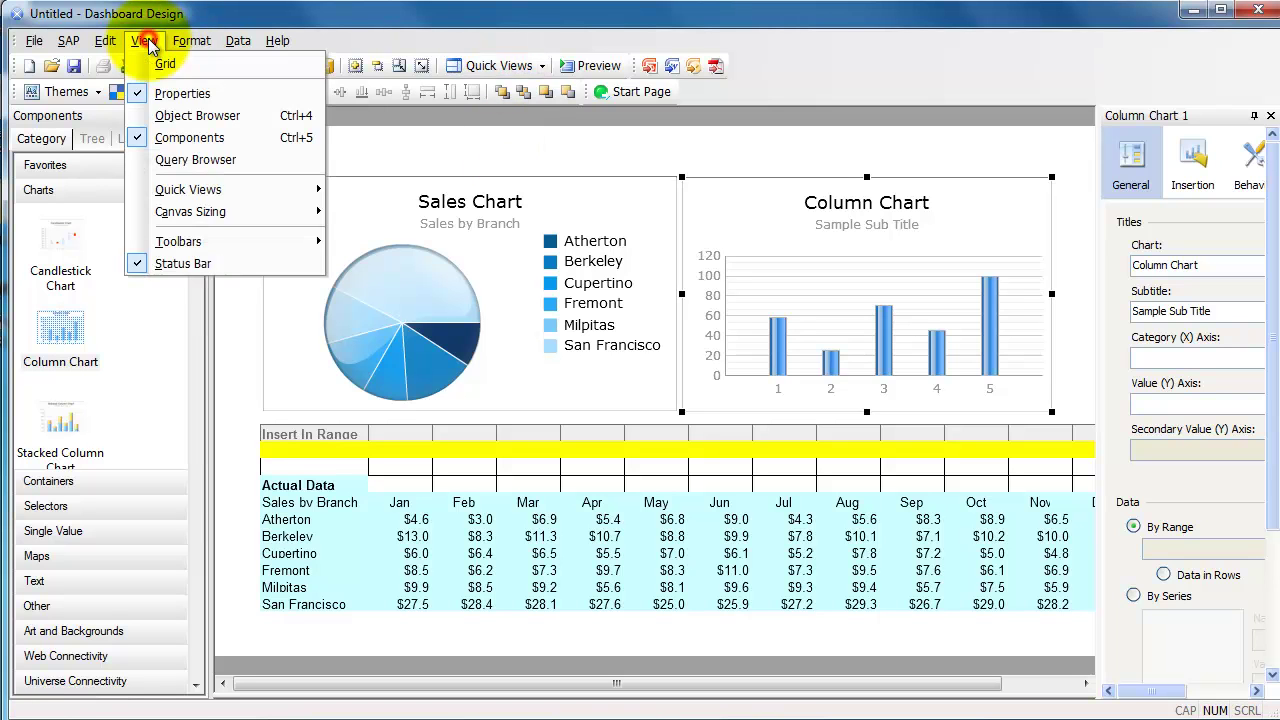
mouse_move(203, 197)
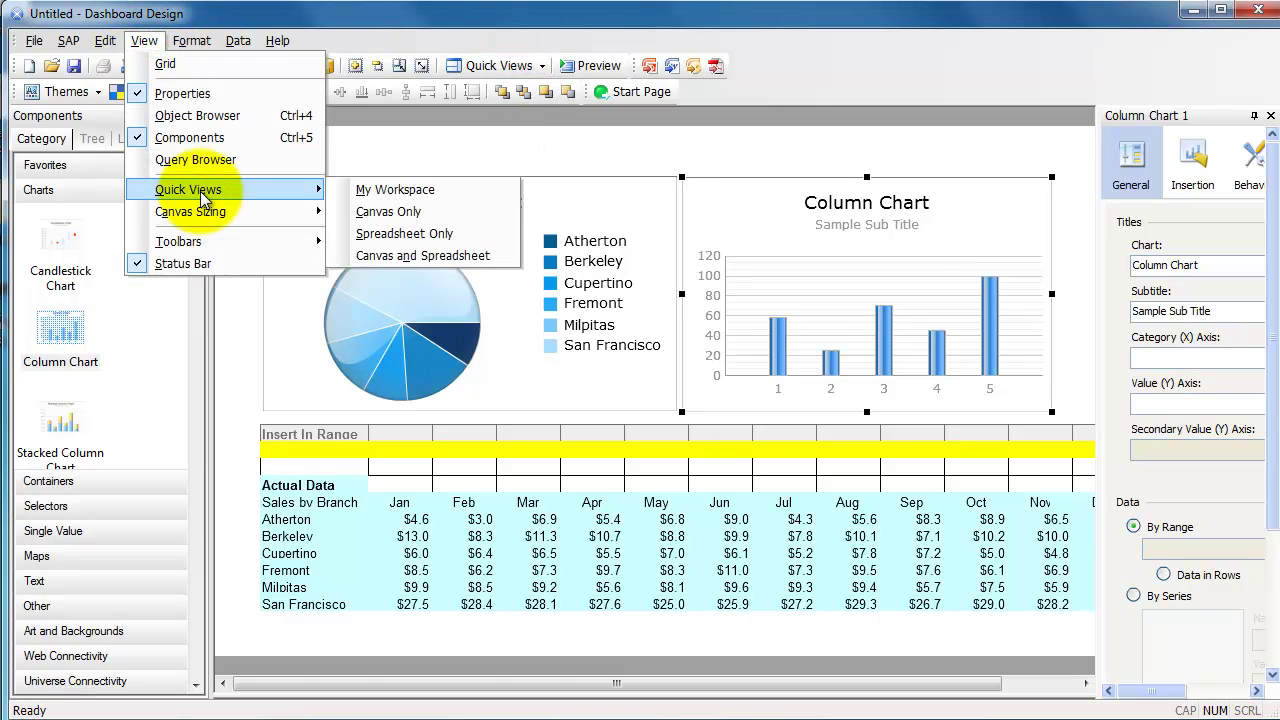
click(382, 249)
Step: Enter 1, 2 and 3 into cells B2, C2 and D2
click(716, 617)
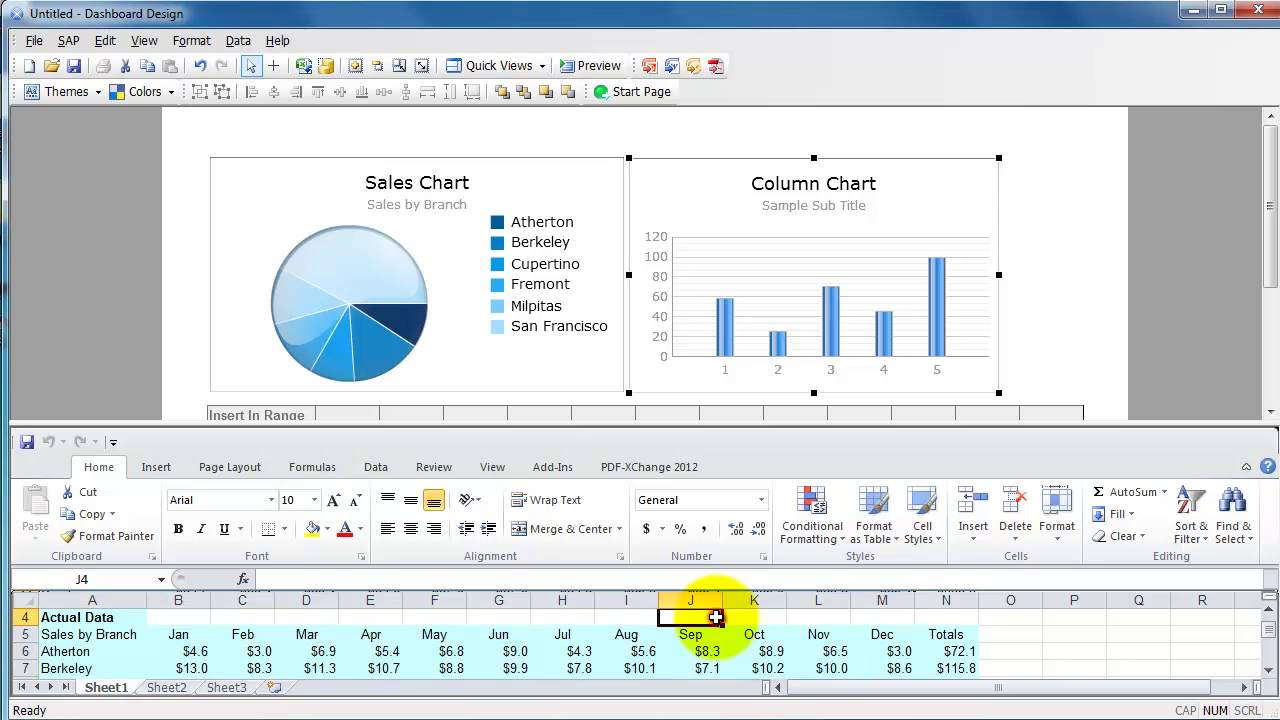
key(Up)
key(Up)
key(Up)
key(Left)
key(Left)
key(Left)
key(Left)
key(Left)
key(Left)
key(Left)
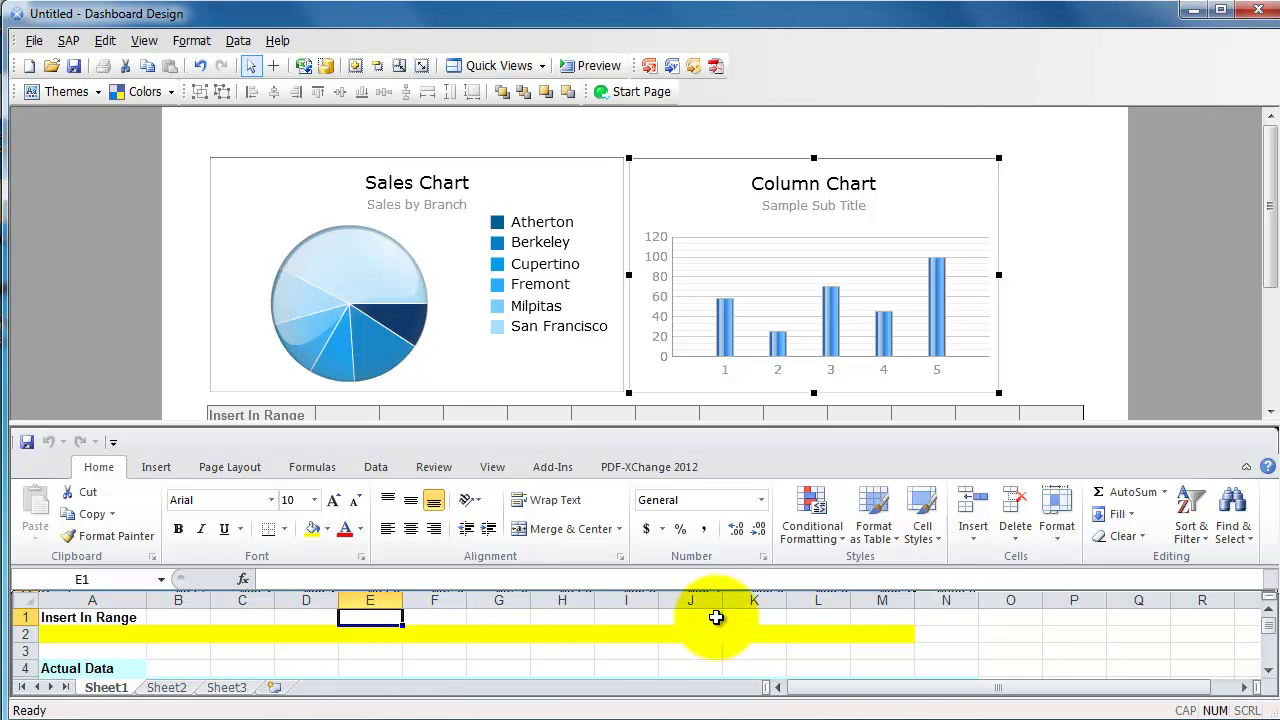
key(Down)
key(Left)
text(1)
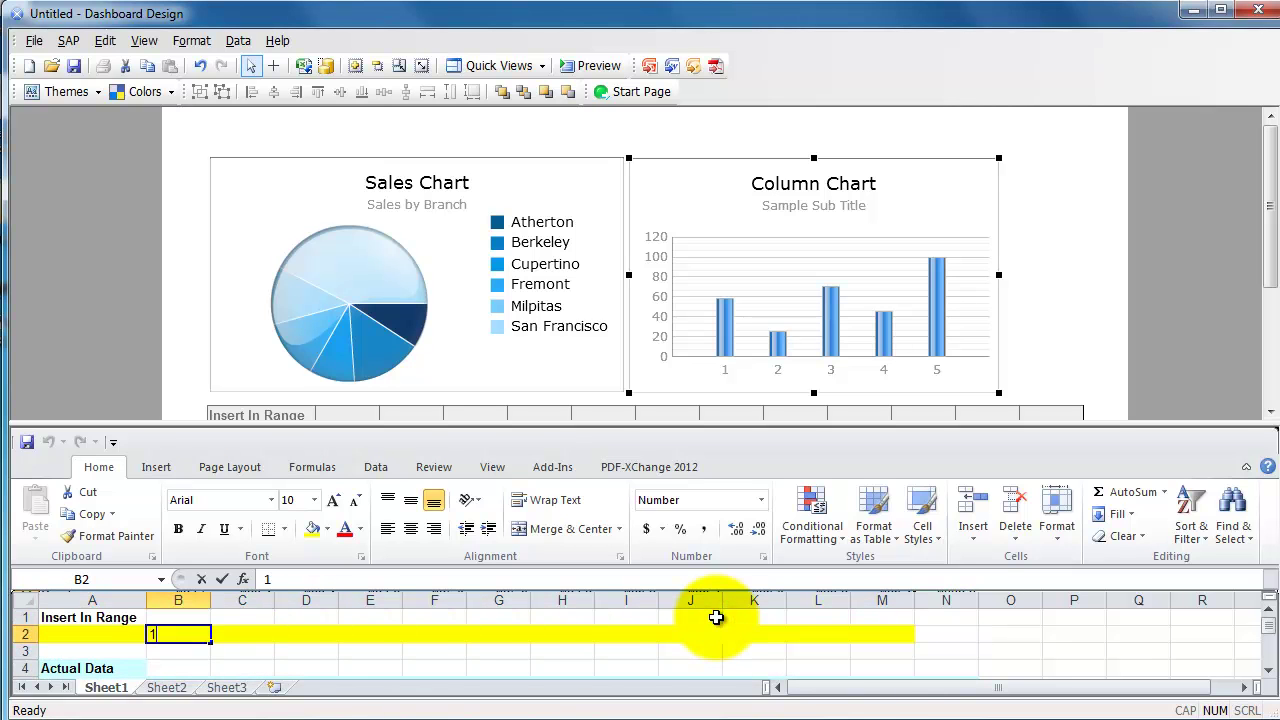
key(Tab)
text(2)
key(Tab)
text(3)
key(Tab)
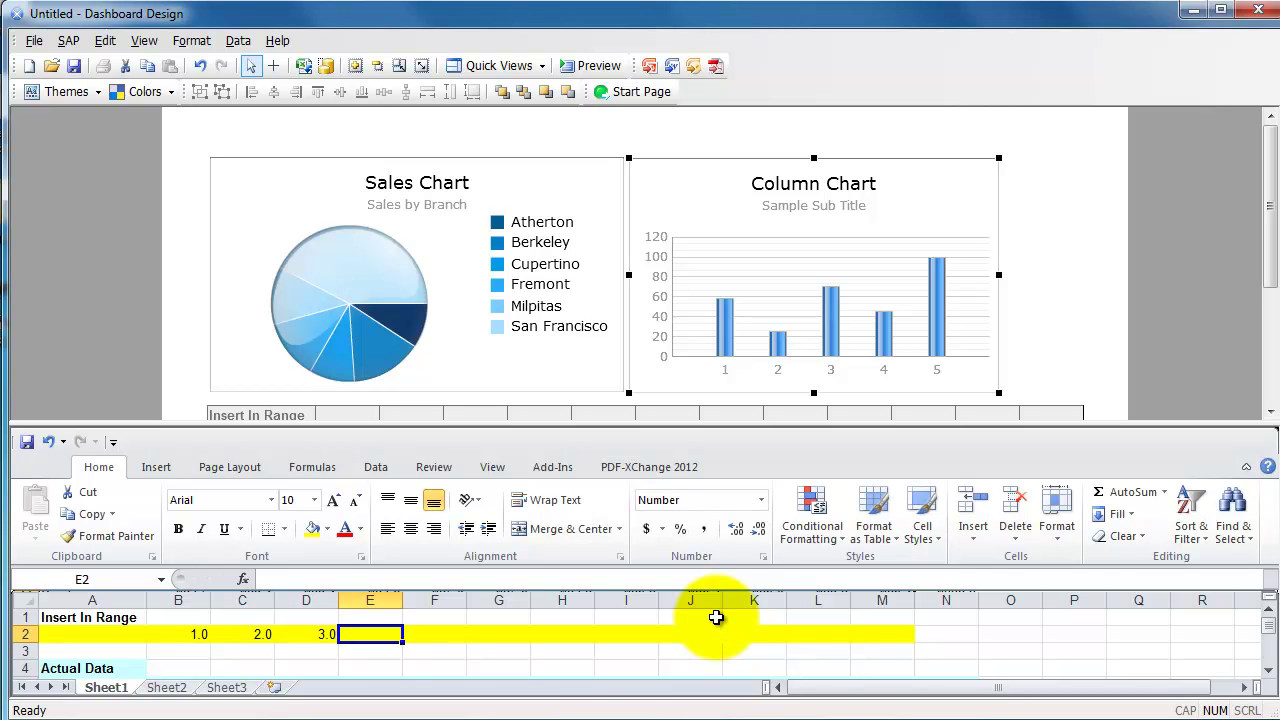
Step: Enter 4 through 8 into cells F2 to J2
key(Tab)
text(4)
key(Tab)
text(5)
key(Tab)
text(6)
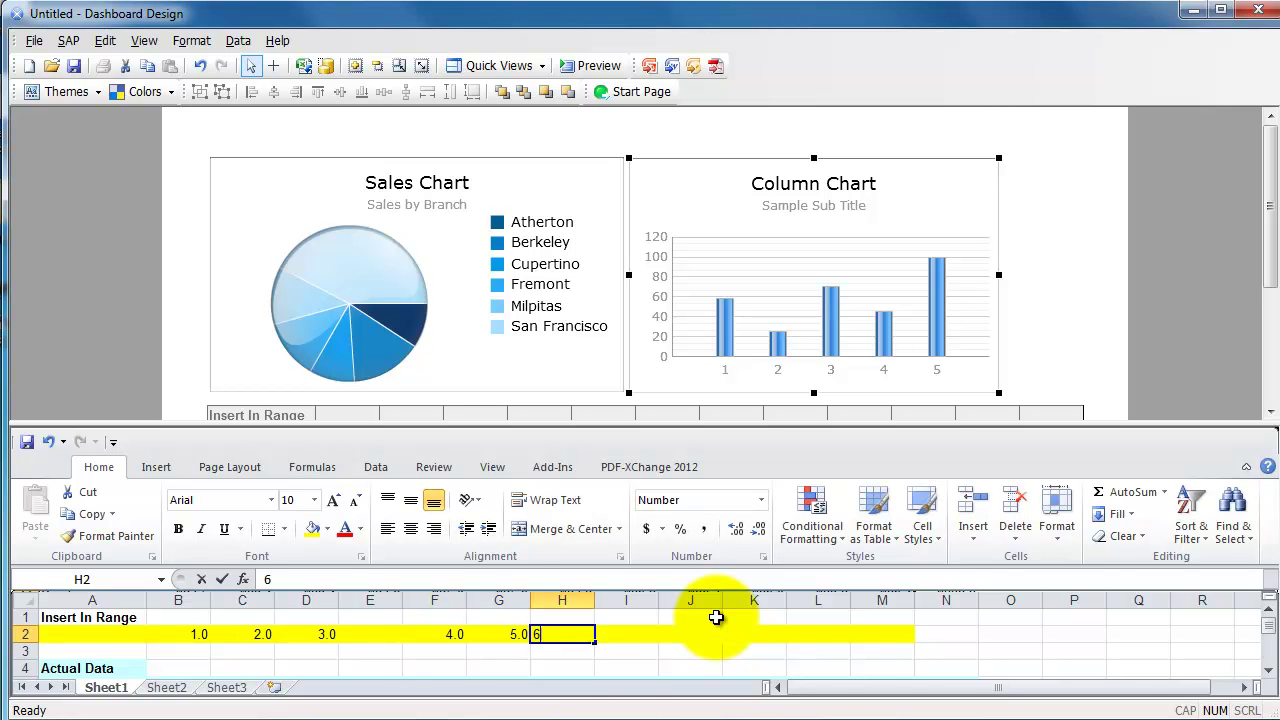
key(Tab)
text(7)
key(Tab)
text(8)
key(Tab)
key(Down)
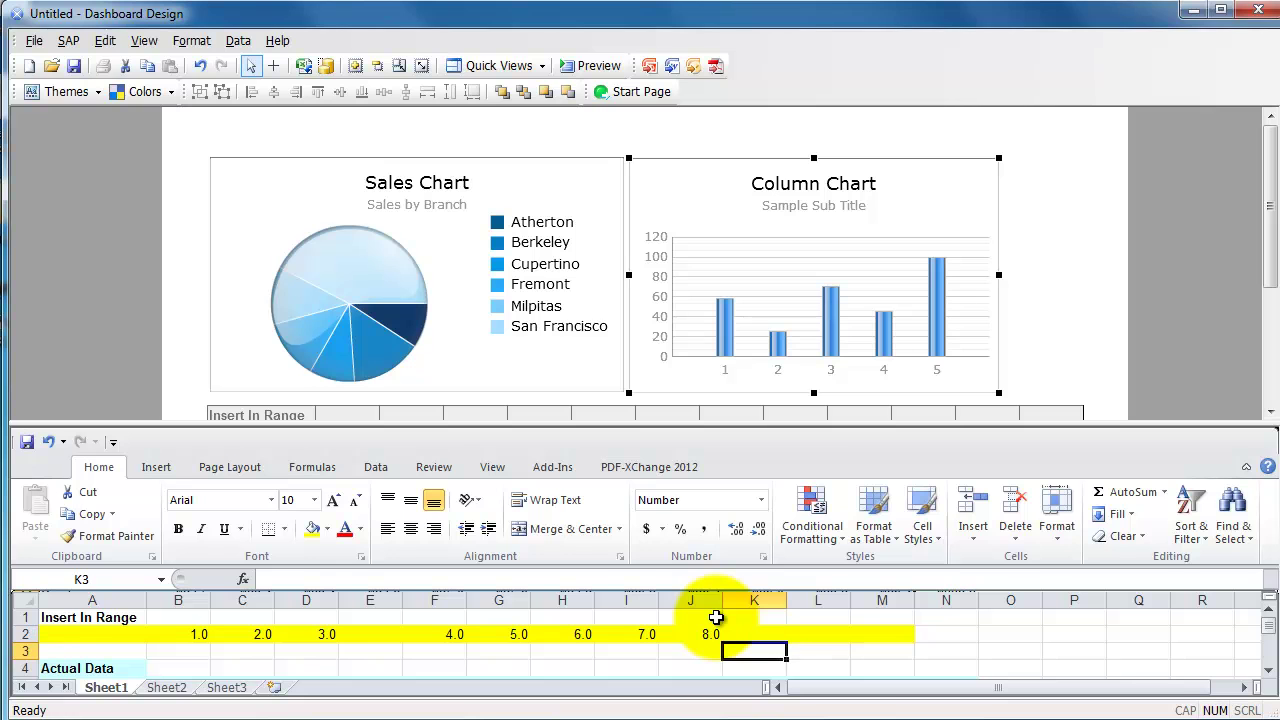
Step: Open the Column Chart's properties, widen the panel, and set Data to By Series
double_click(810, 288)
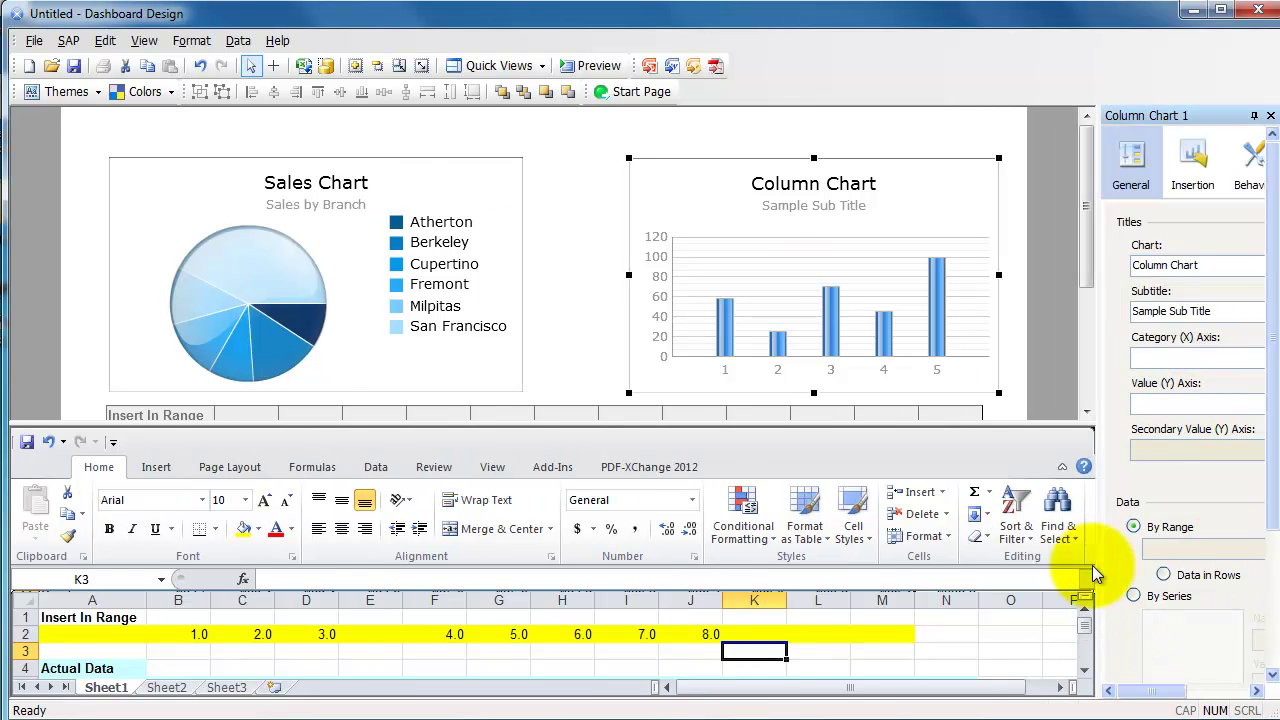
drag(1098, 550, 935, 521)
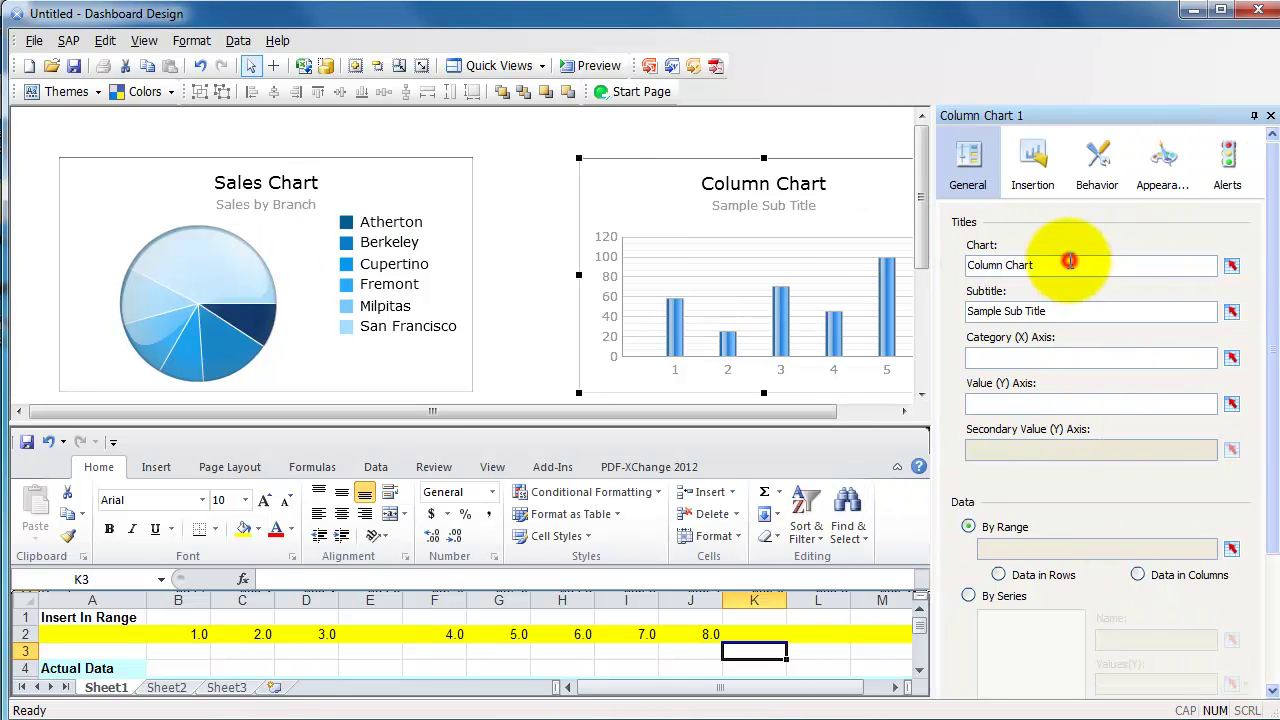
click(757, 246)
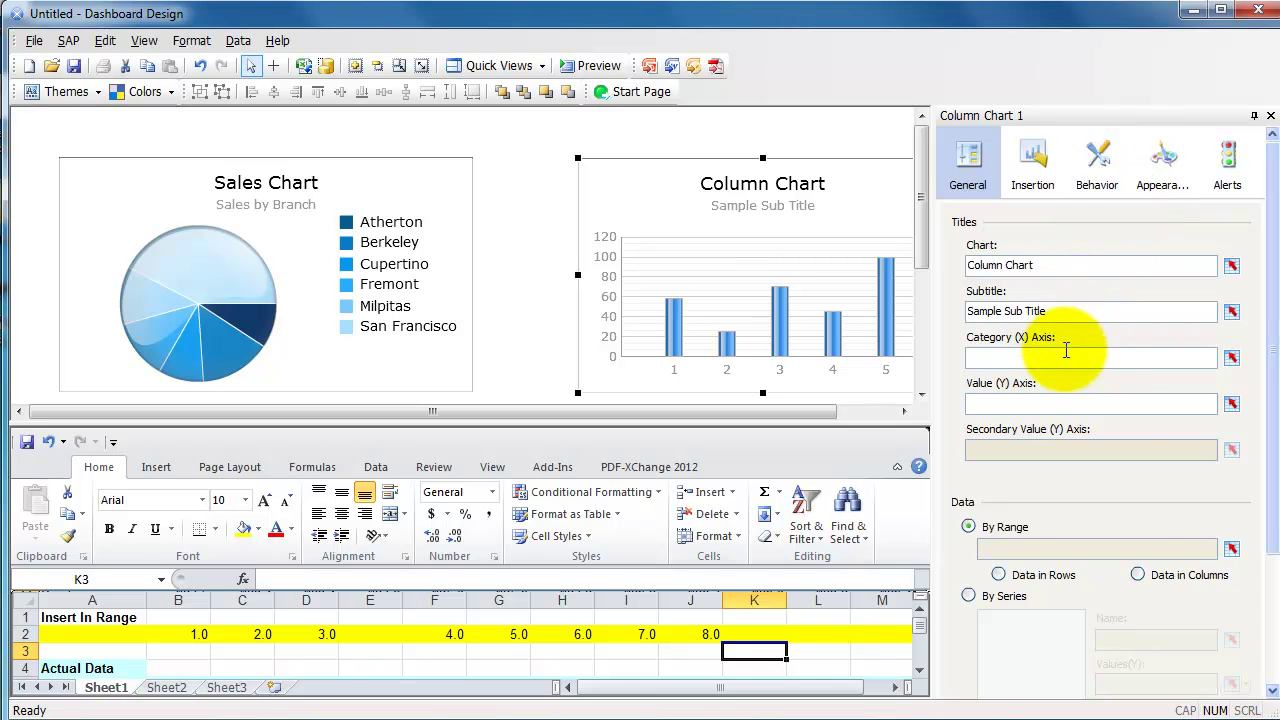
click(1004, 603)
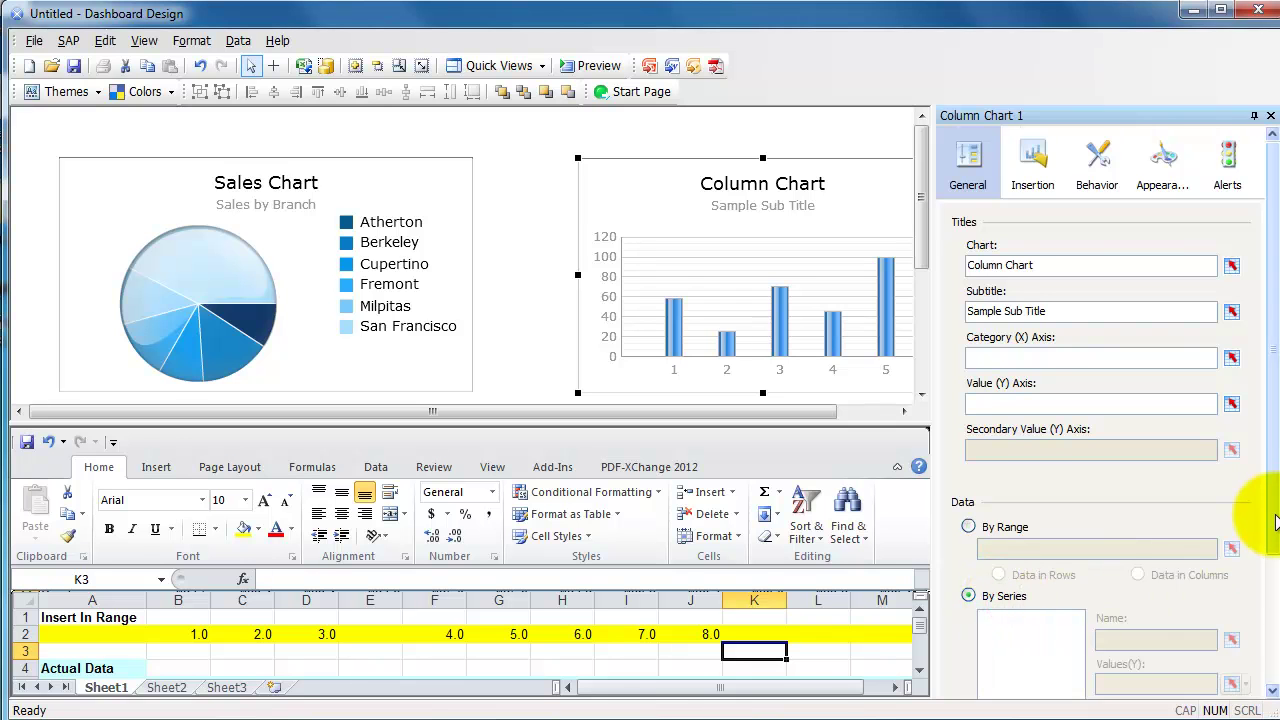
scroll(1257, 520, down, 3)
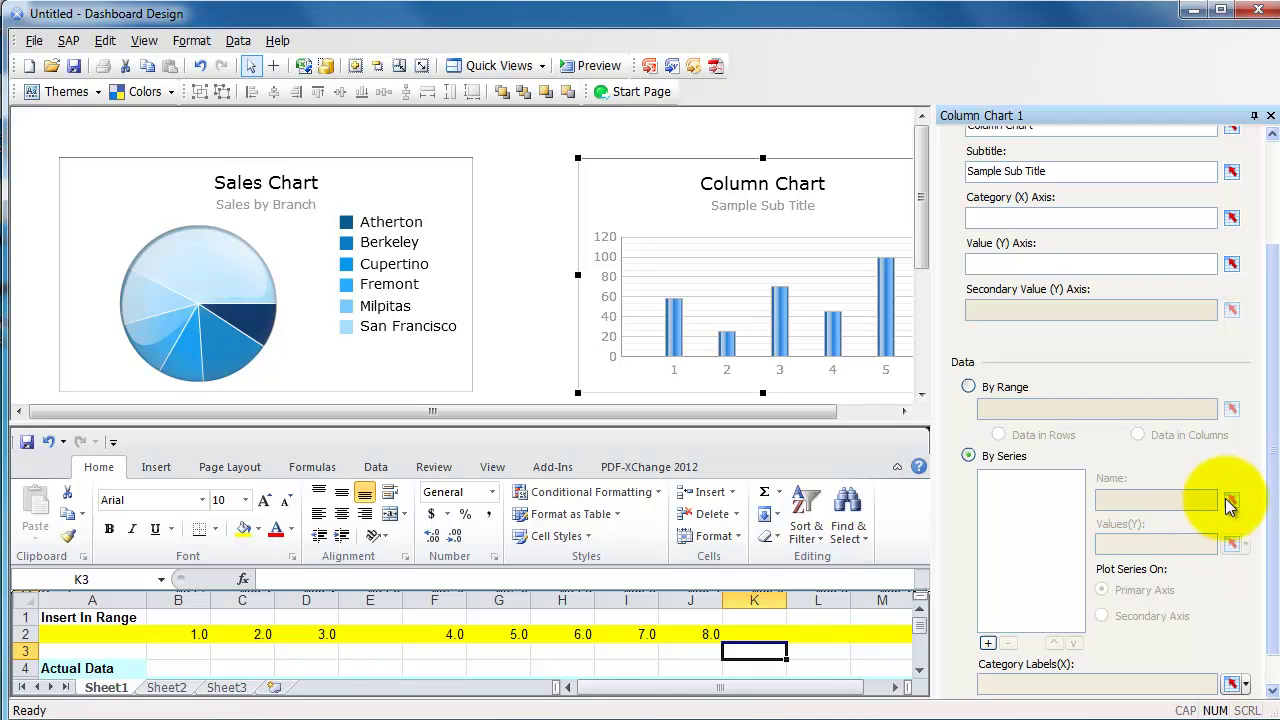
Step: Add a series named MonthlySales with Values(Y) taken from Sheet1 B2:M2
click(988, 643)
double_click(1118, 499)
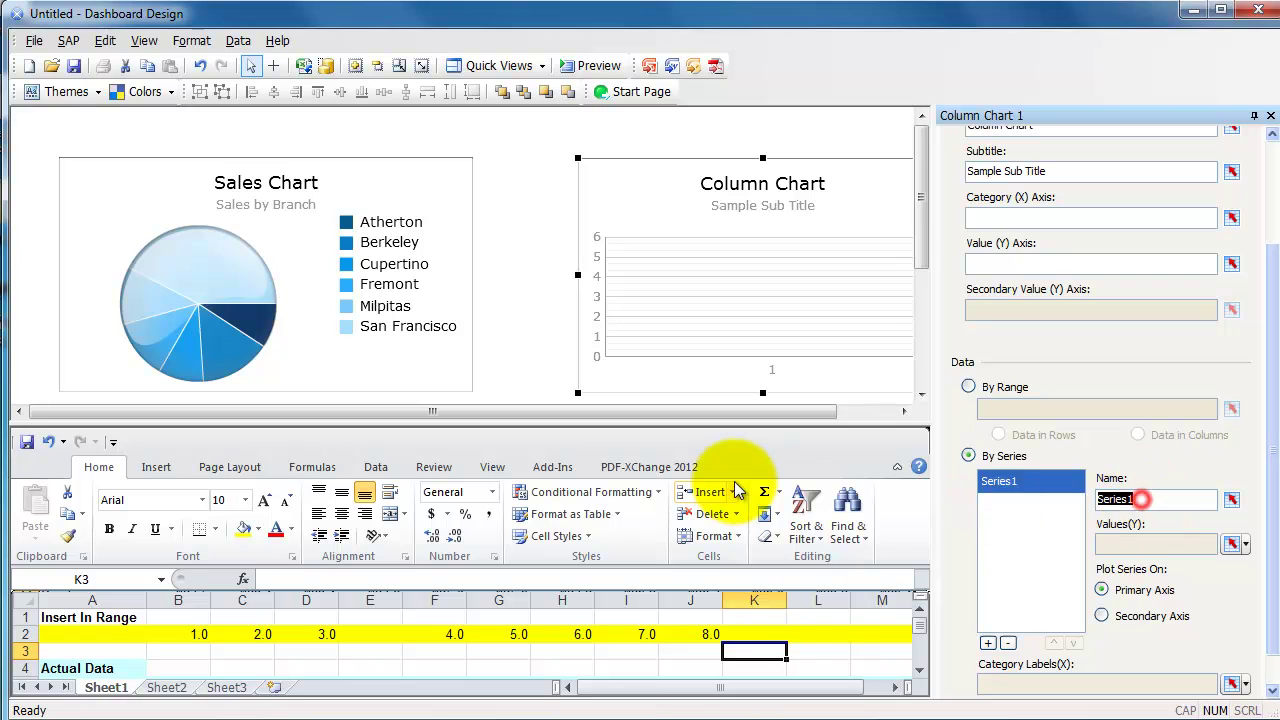
text(M)
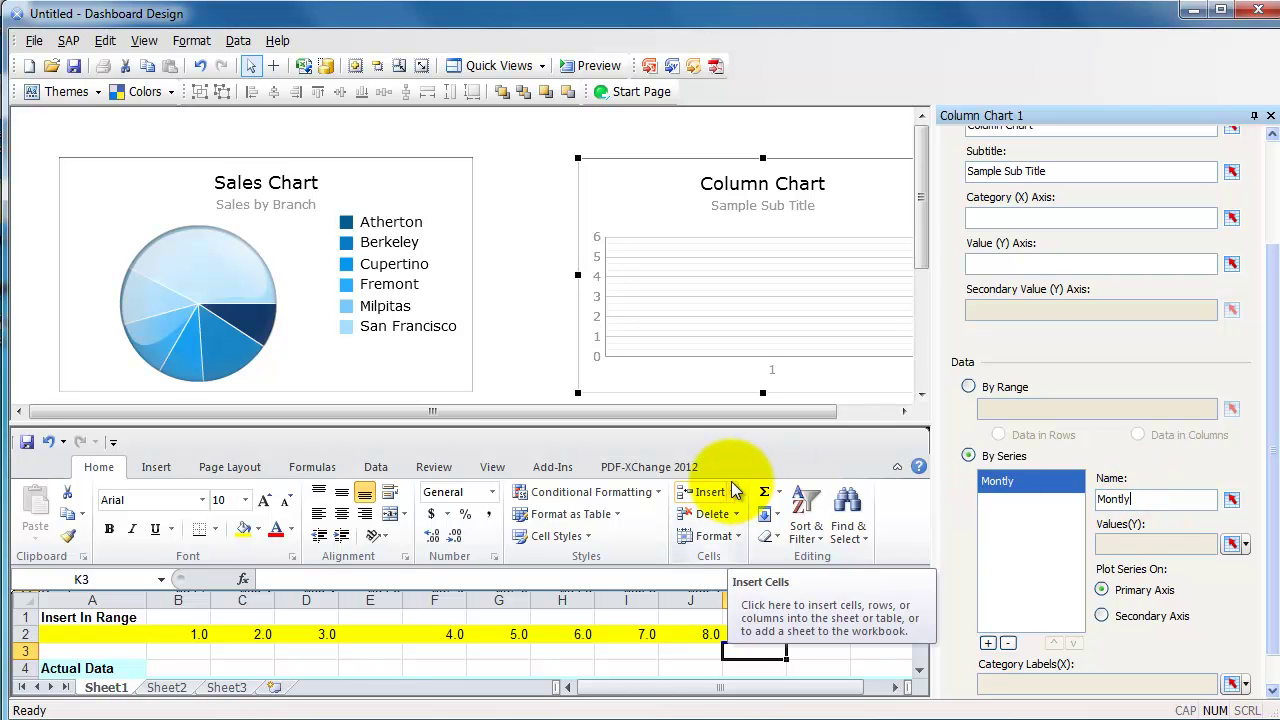
text(onthlySales)
click(1232, 543)
drag(180, 641, 913, 637)
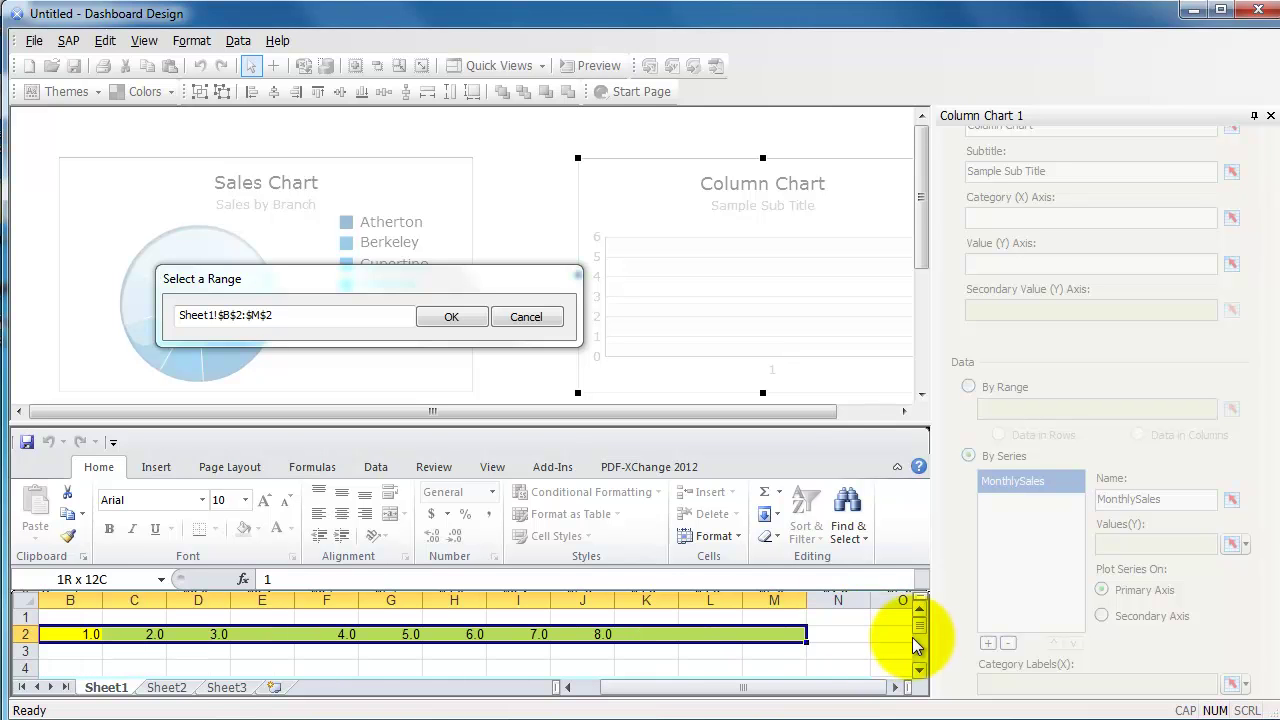
click(446, 318)
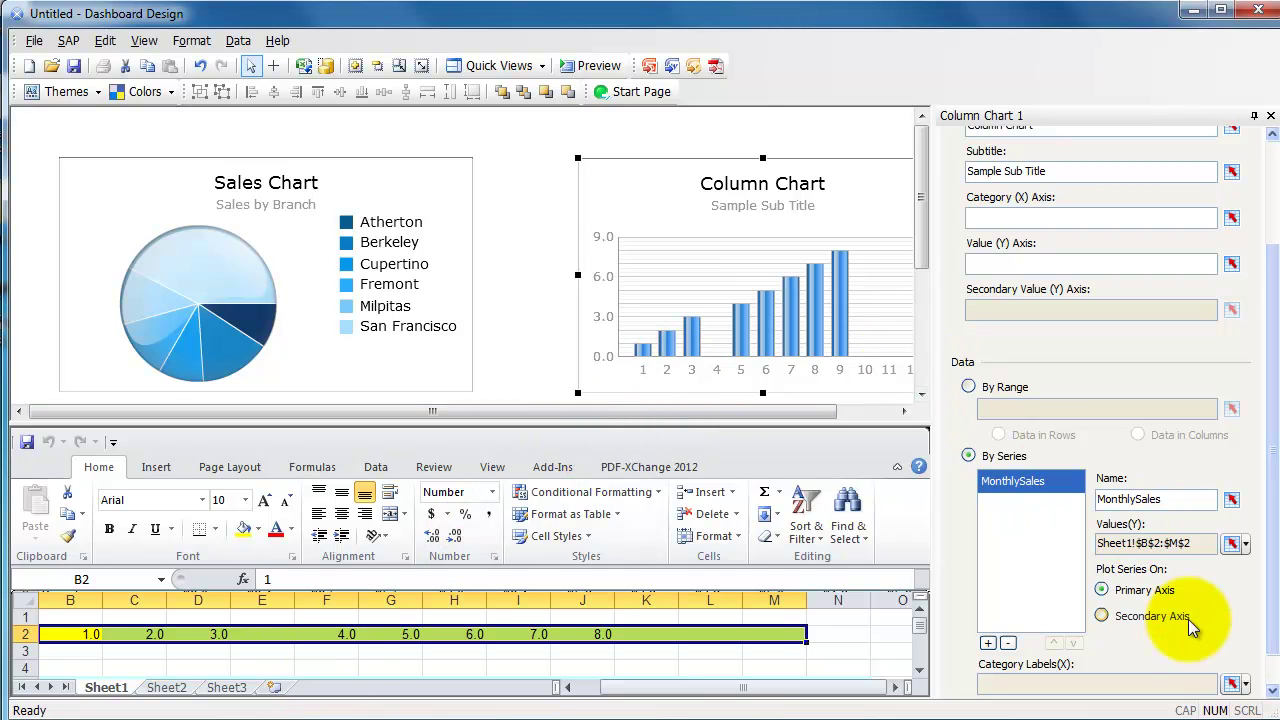
Step: Set the column chart's category labels to Sheet1!$B$5:$M$5 (Jan–Dec), then shift it left and widen it
click(1230, 683)
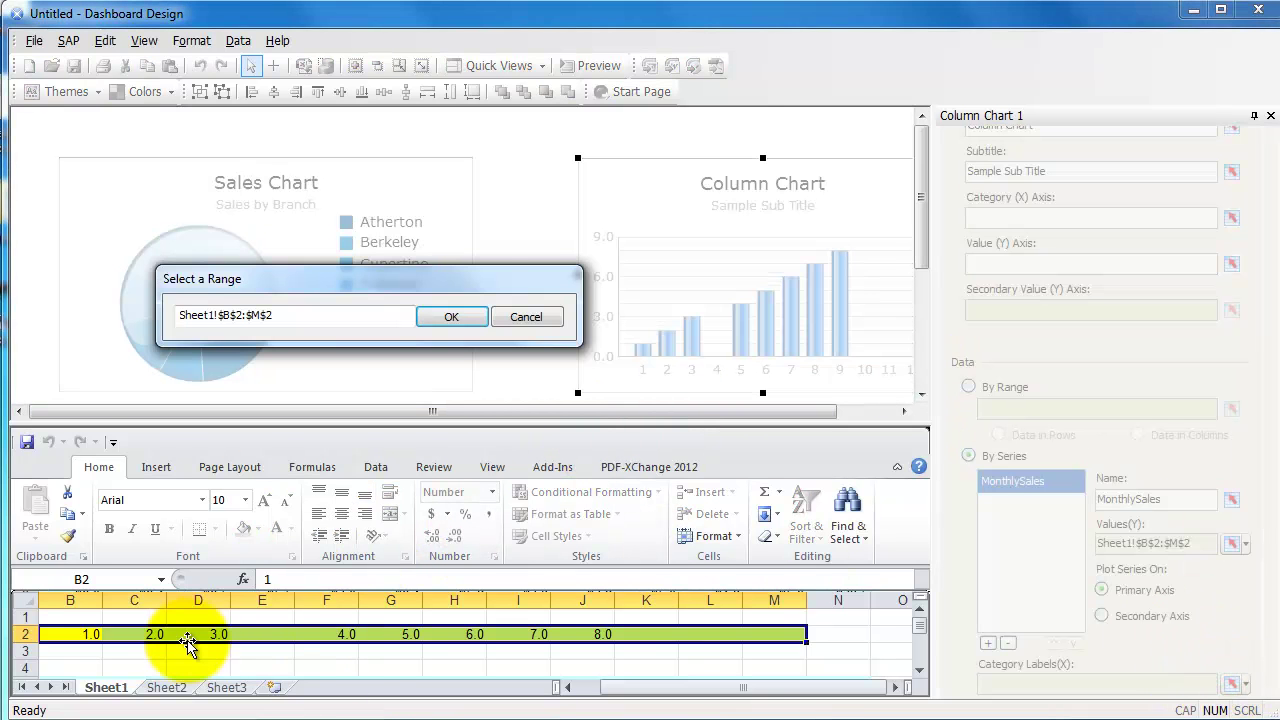
key(Down)
key(Down)
key(Down)
key(Down)
key(Down)
key(Down)
key(Down)
key(Down)
key(Down)
key(Down)
key(Down)
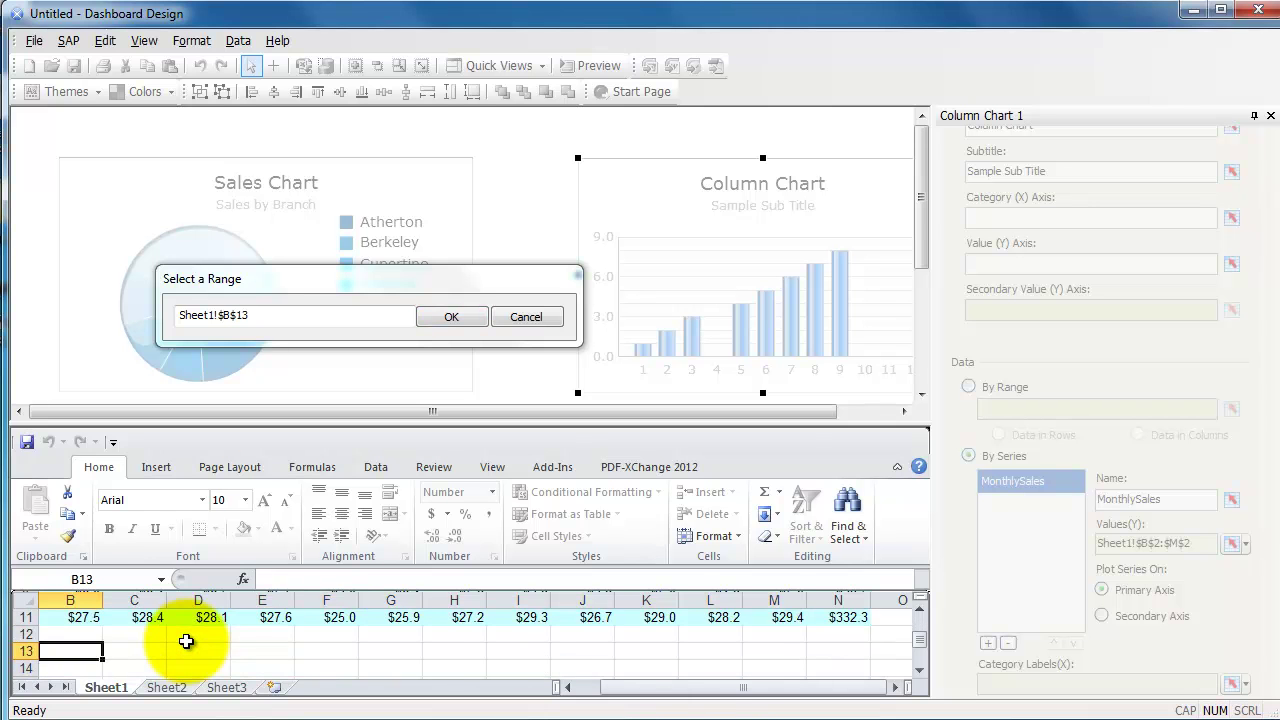
key(Up)
key(Up)
key(Up)
key(Up)
key(Up)
key(Up)
key(Up)
key(Up)
key(Up)
key(Right)
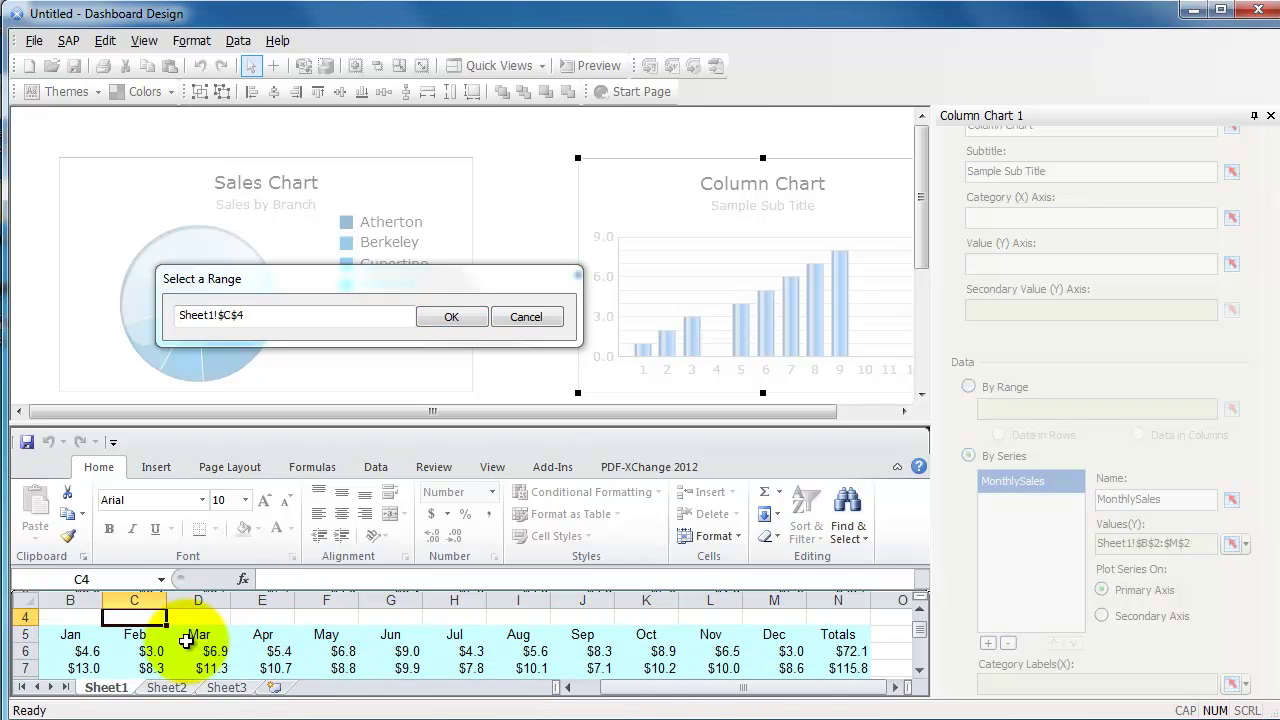
key(Left)
key(Down)
key(shift+Right)
key(shift+Right)
key(shift+Right)
key(shift+Right)
key(shift+Right)
key(shift+Right)
key(shift+Right)
key(shift+Right)
key(shift+Right)
key(shift+Right)
key(shift+Right)
key(shift+Right)
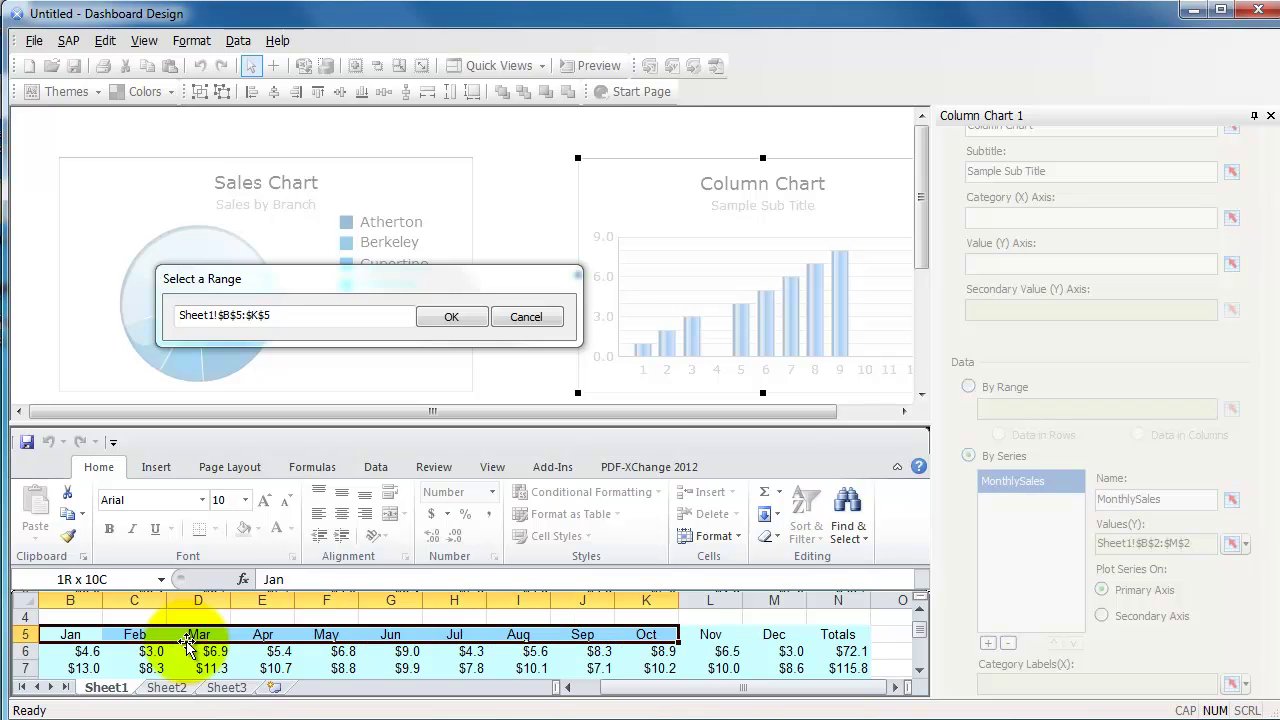
key(shift+Left)
click(429, 318)
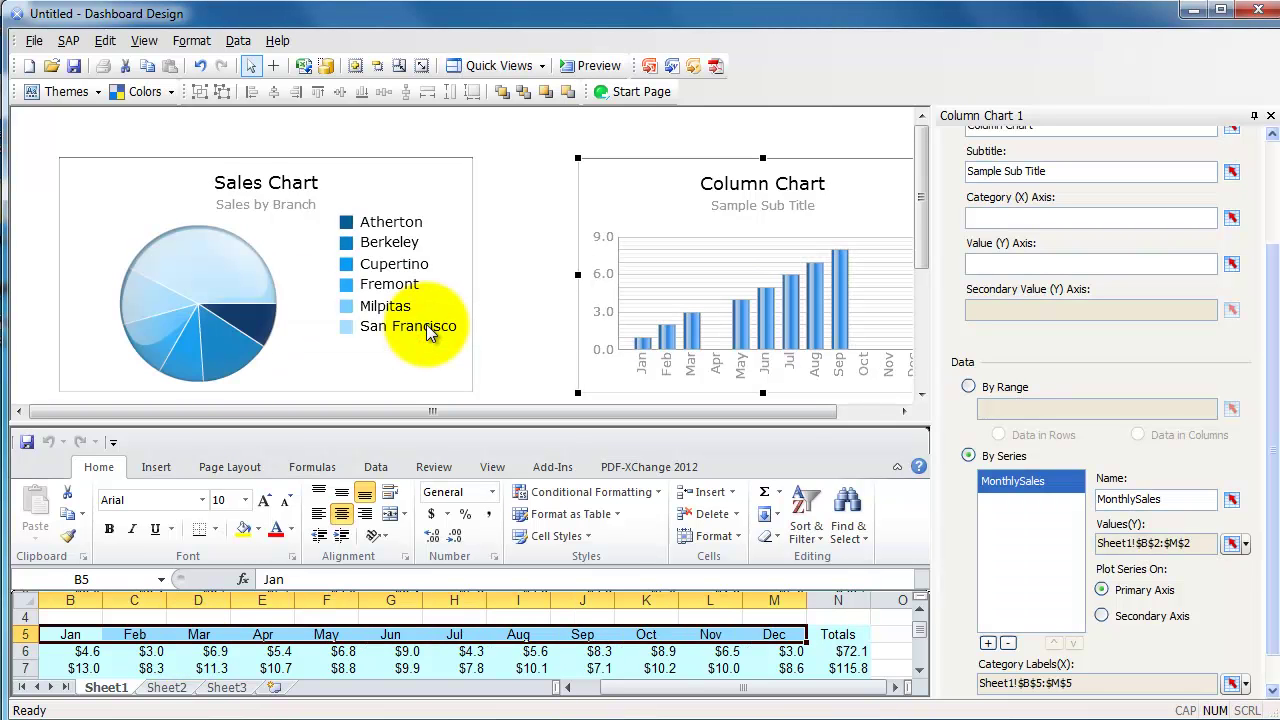
drag(821, 256, 728, 262)
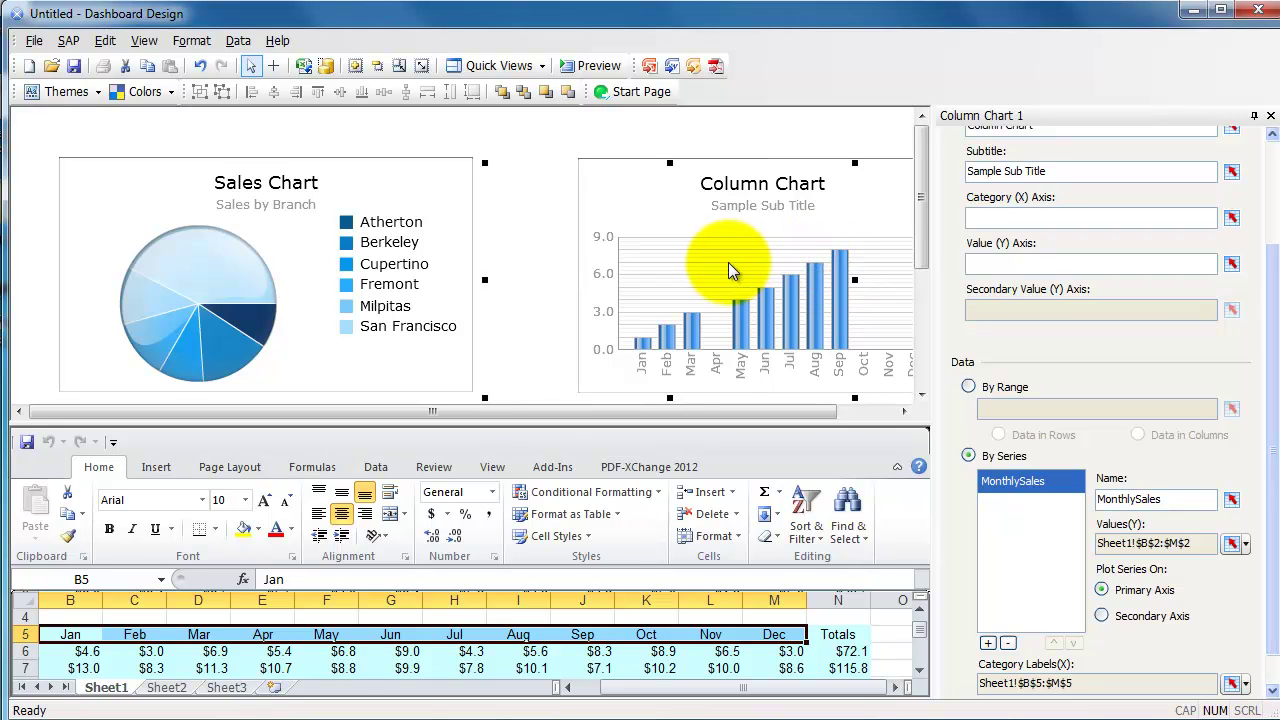
drag(855, 280, 924, 280)
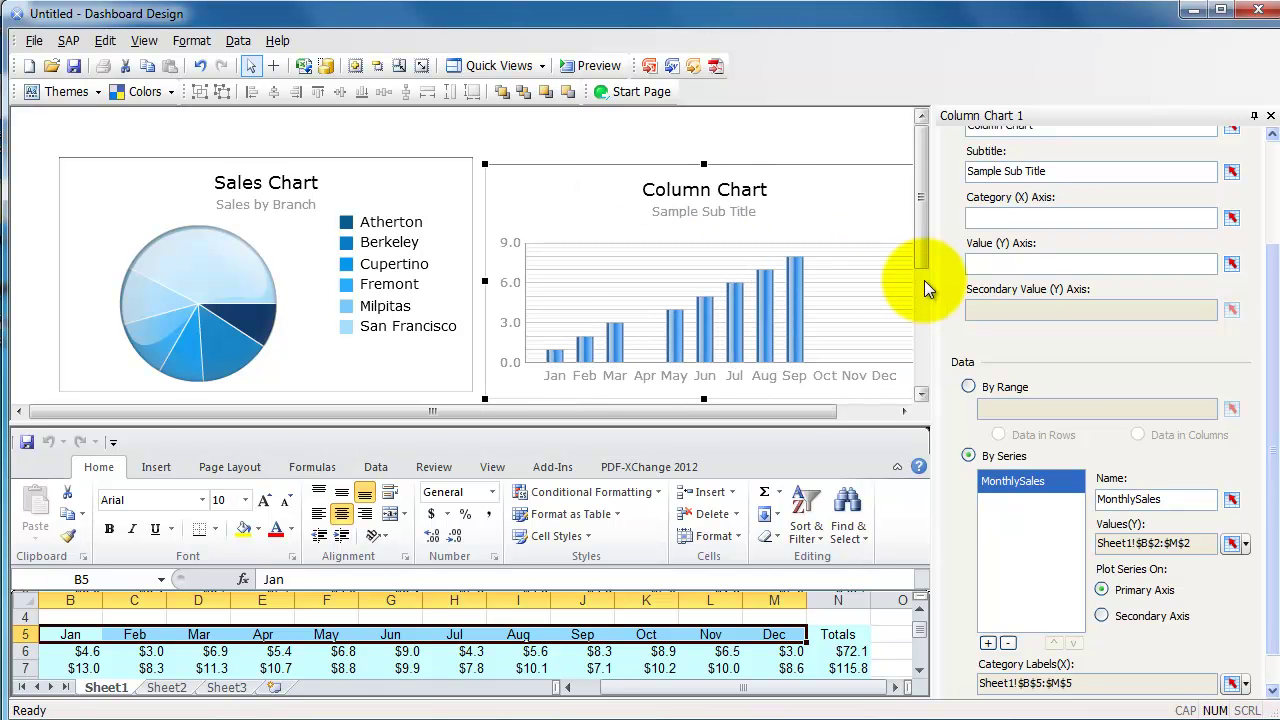
Step: Preview the dashboard, clicking the San Francisco, Berkeley and Atherton slices to check the column chart updates
click(588, 66)
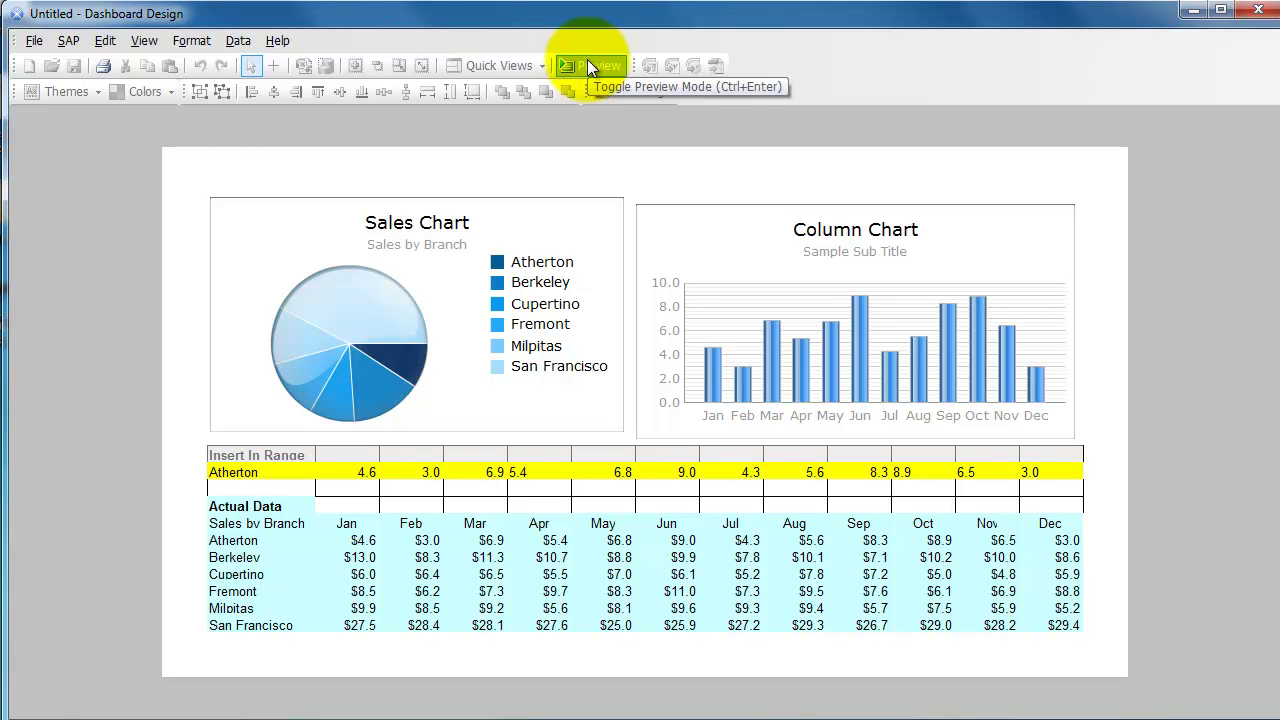
click(393, 338)
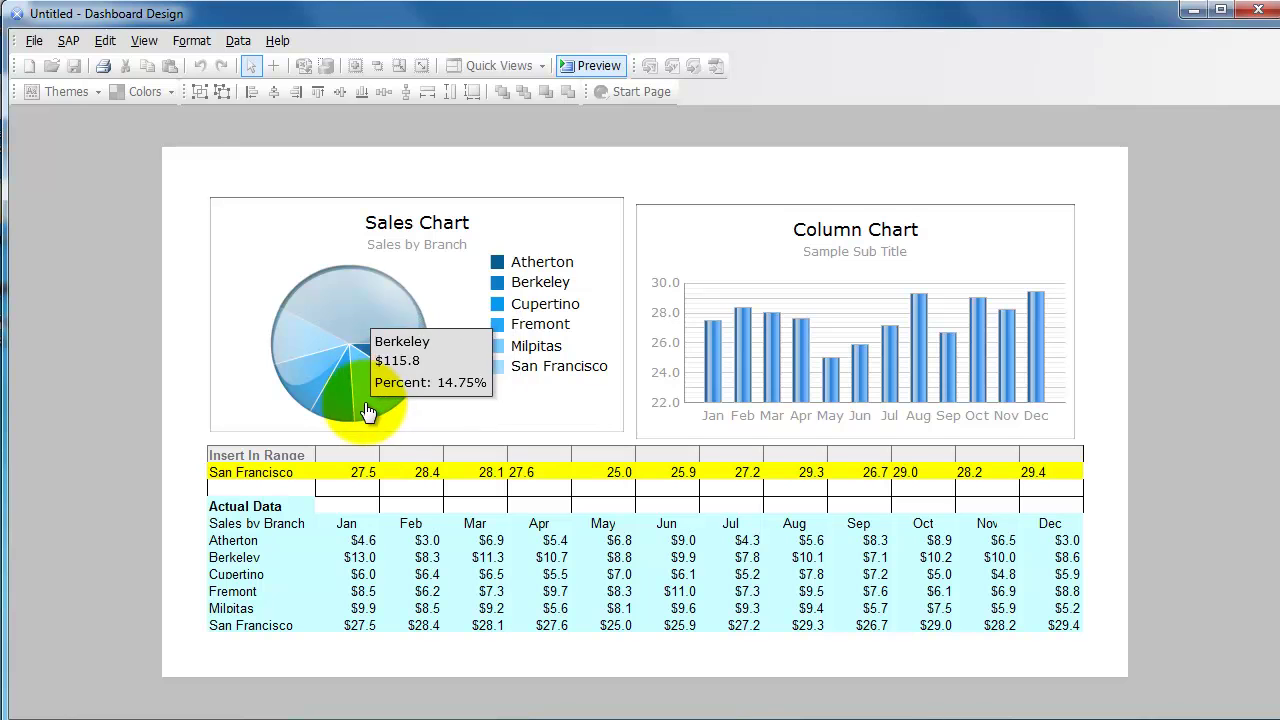
click(367, 408)
click(416, 358)
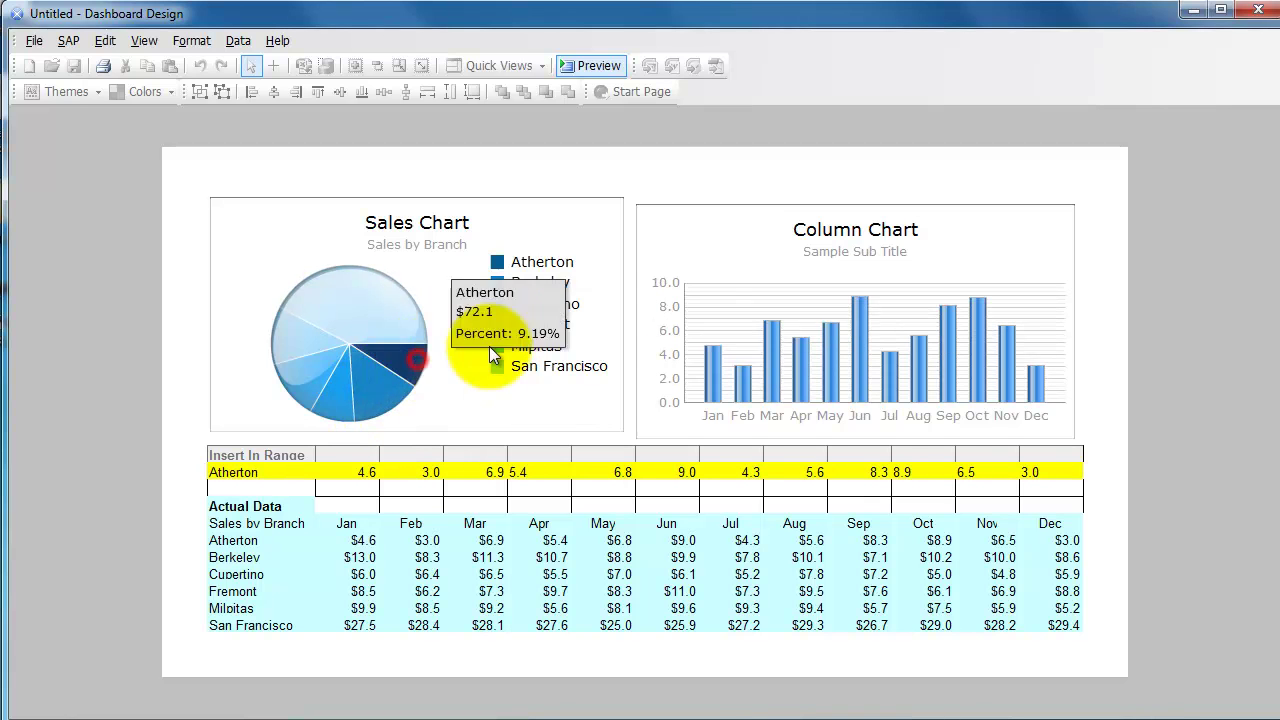
click(380, 329)
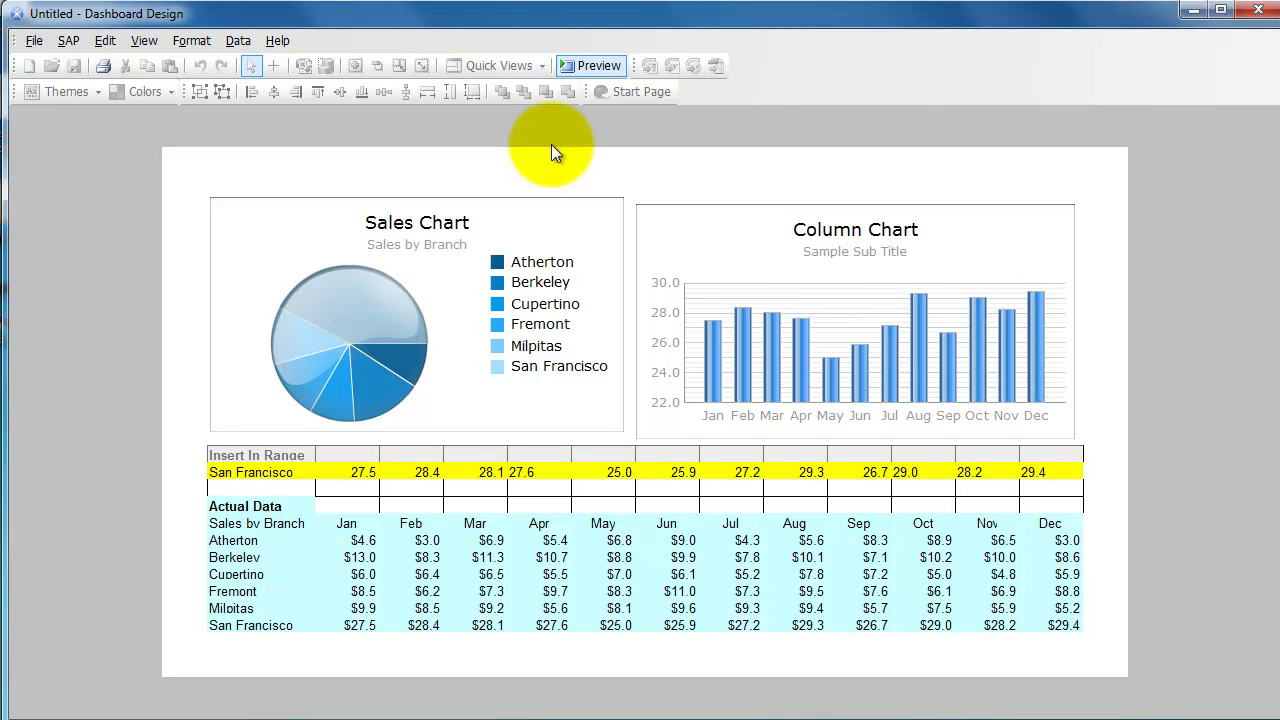
click(577, 72)
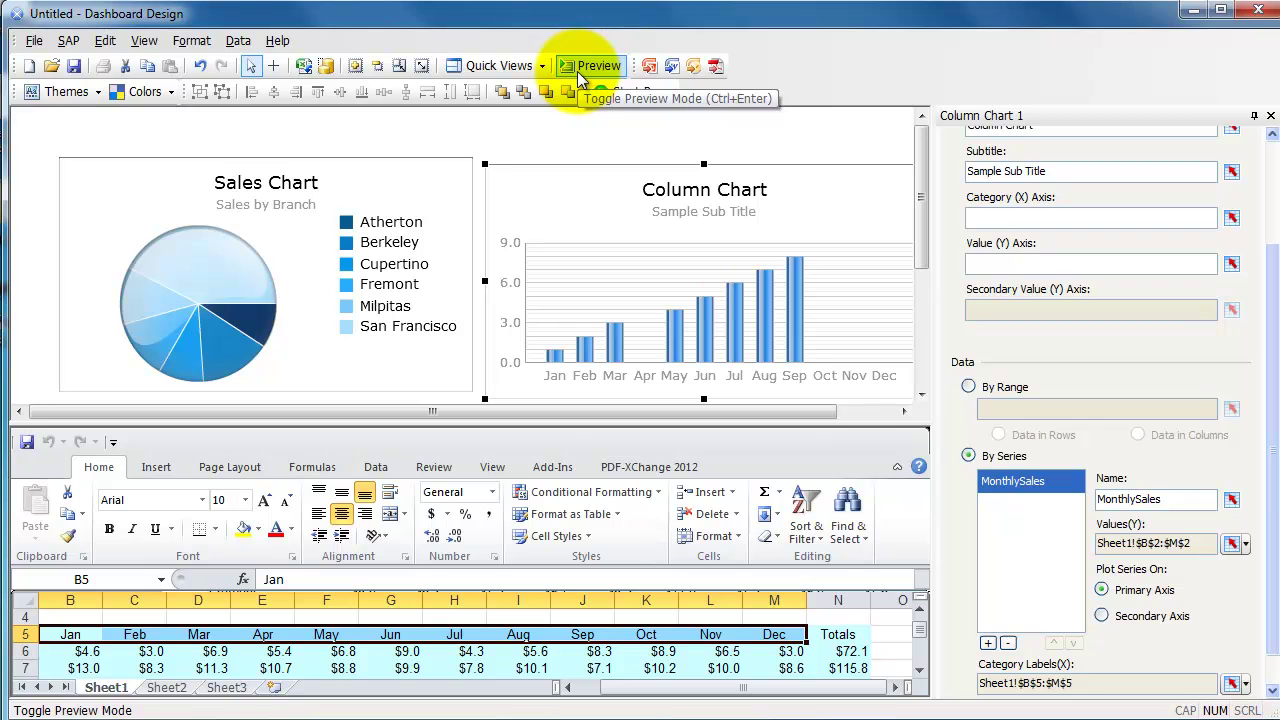
Step: Top-align the Sales Chart and Column Chart together, undoing a trial left alignment
click(445, 178)
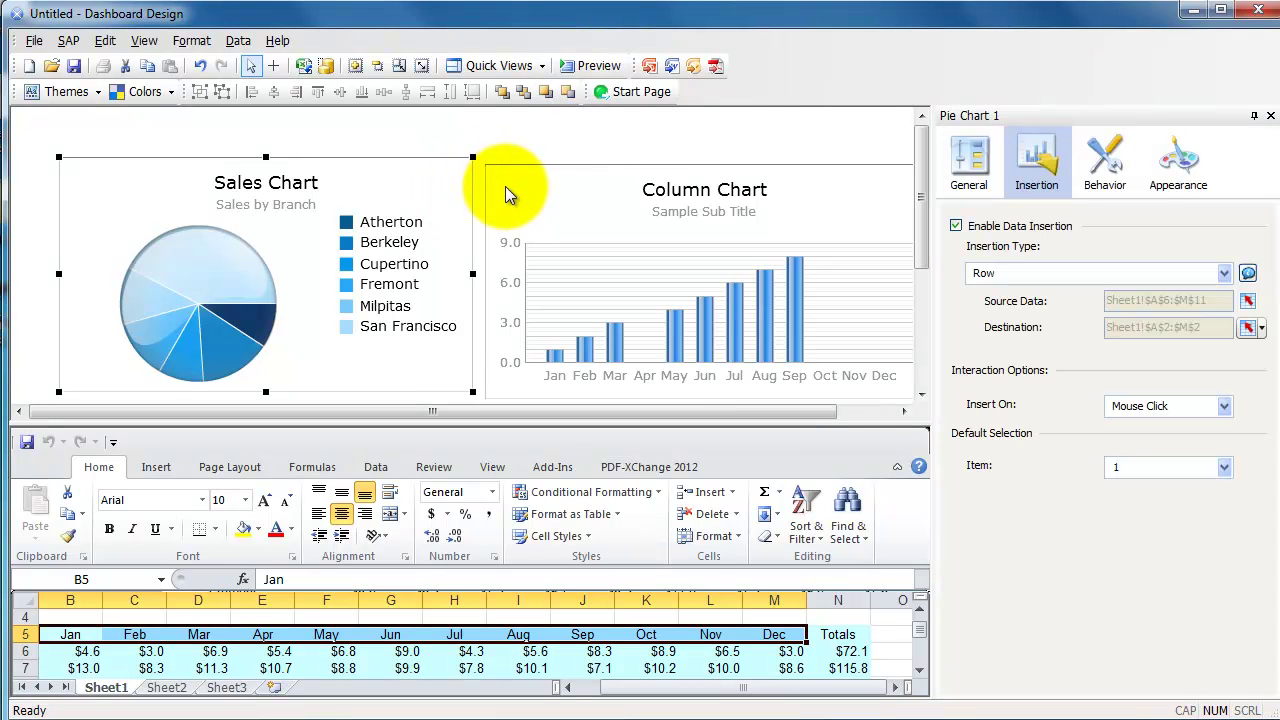
ctrl+click(505, 186)
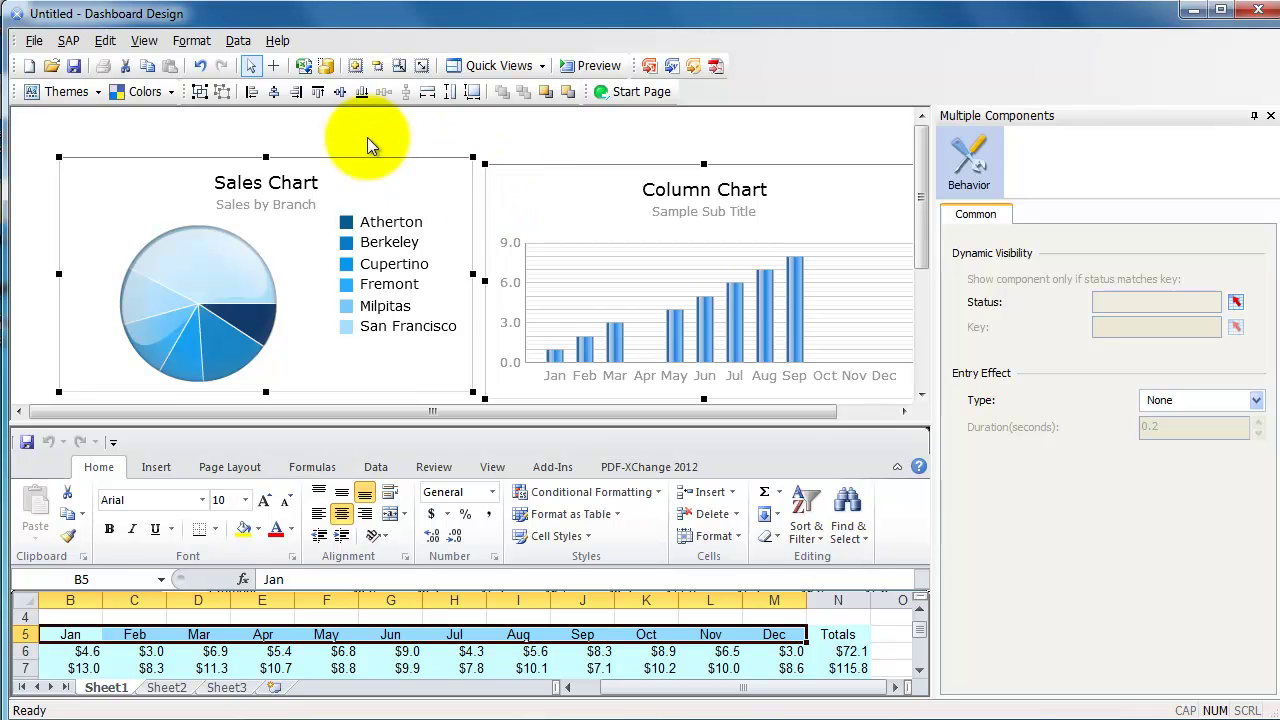
click(318, 92)
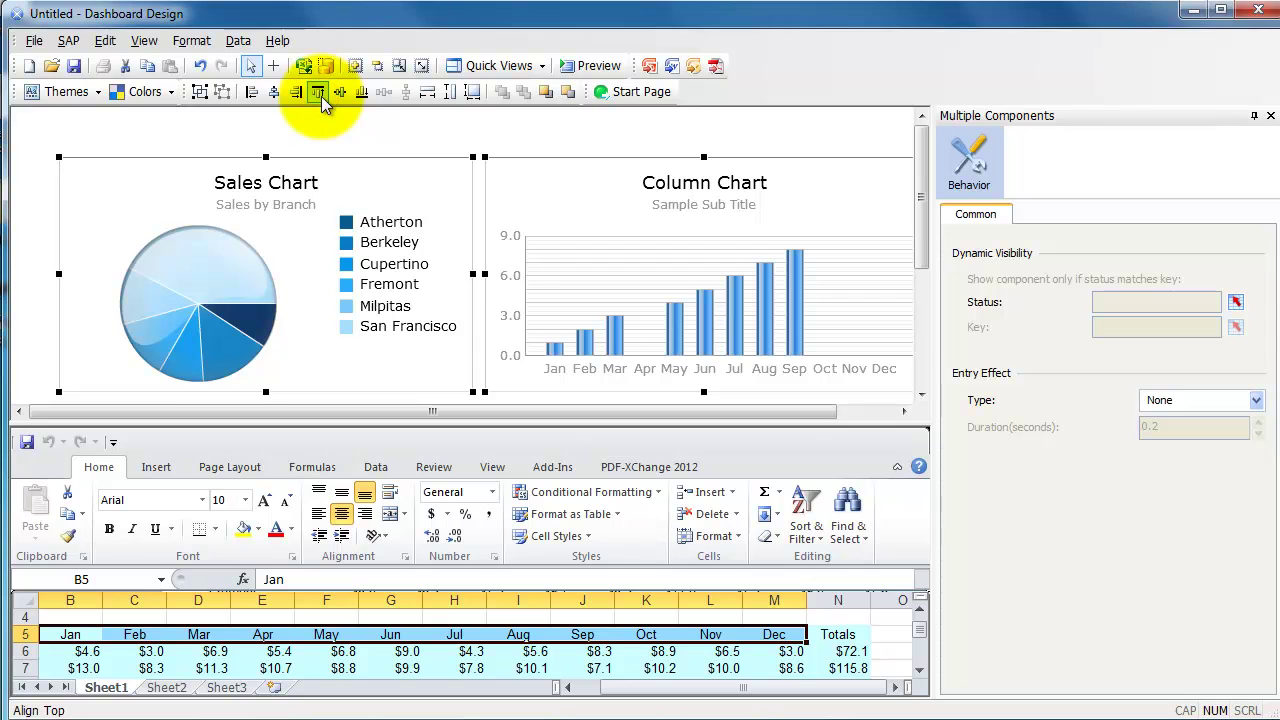
click(253, 97)
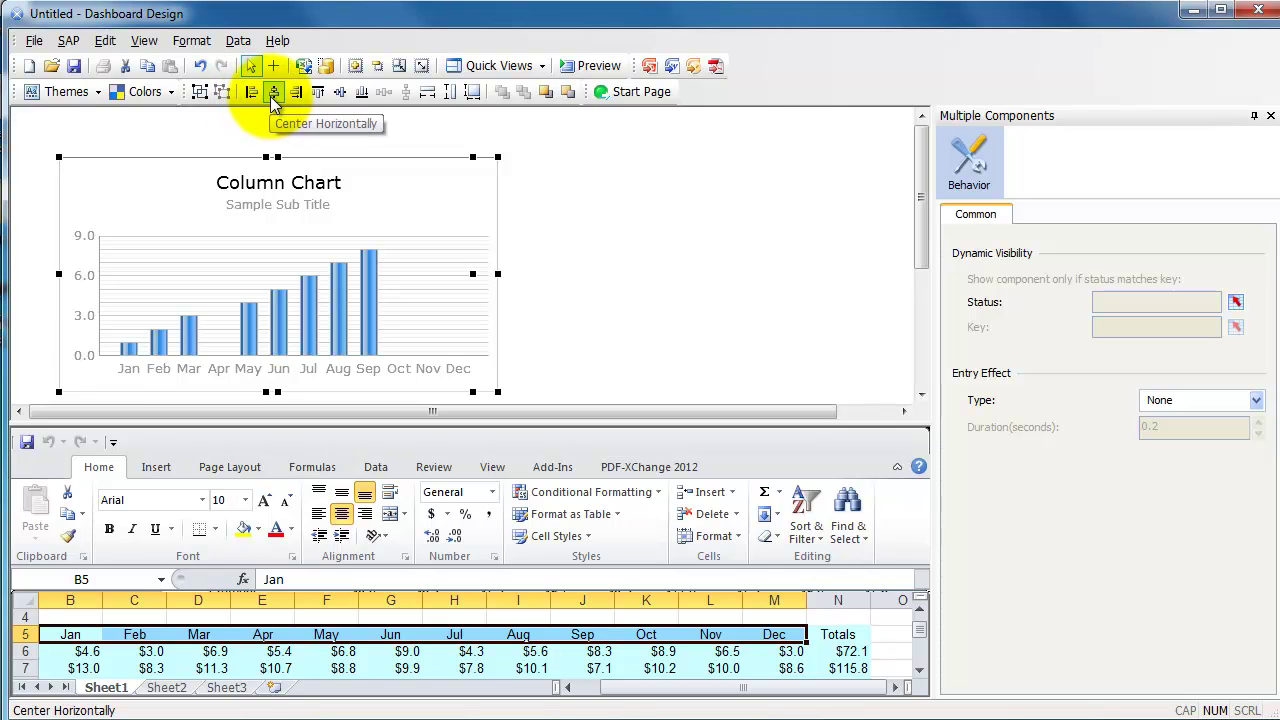
key(ctrl+z)
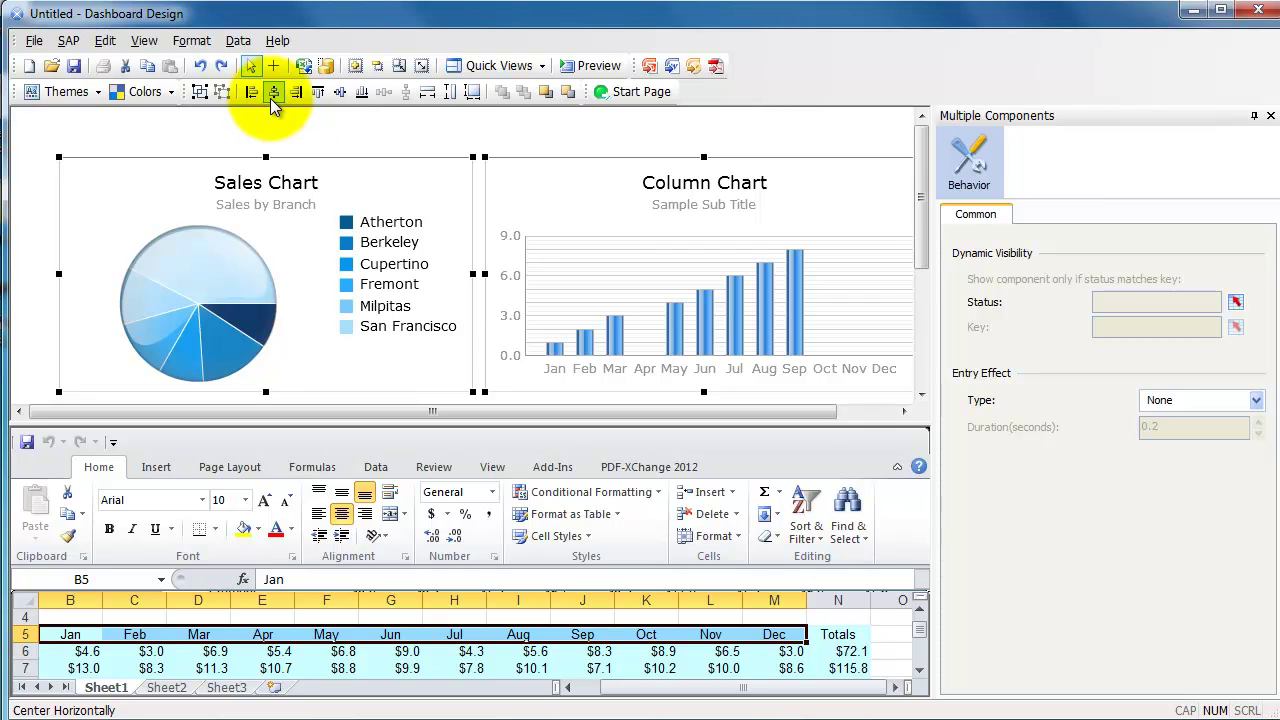
click(449, 138)
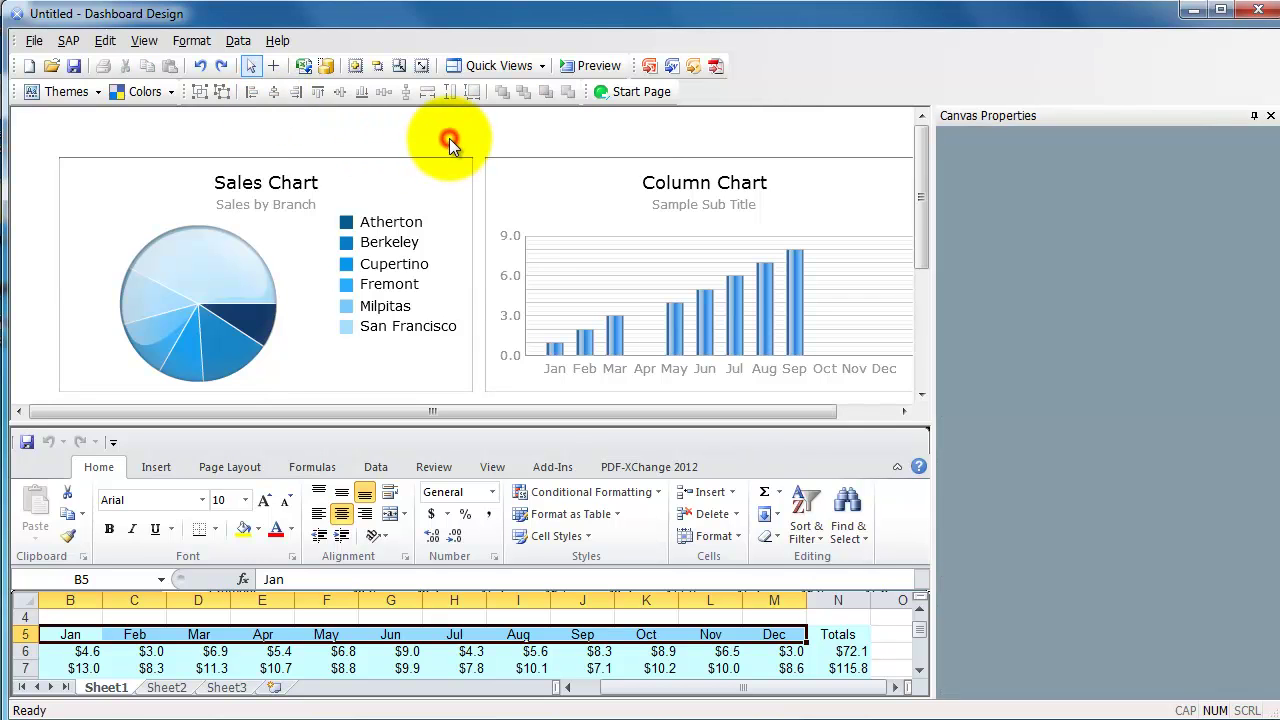
click(435, 174)
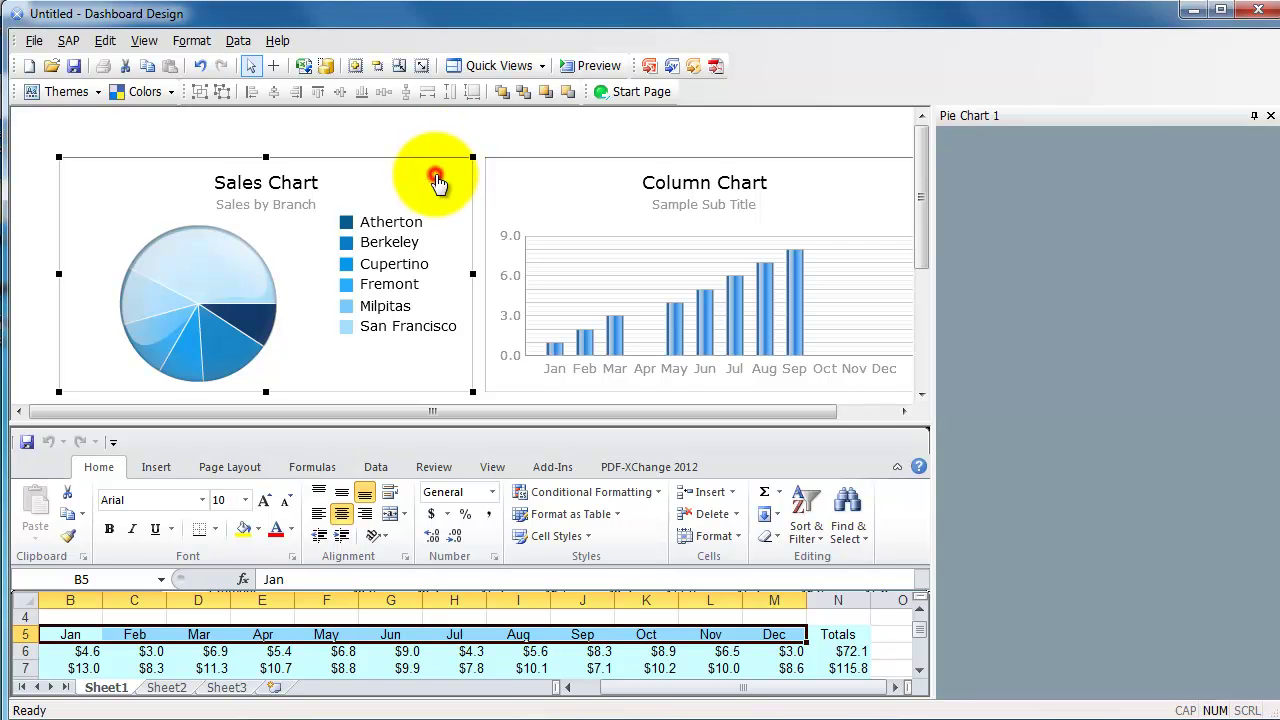
ctrl+click(576, 183)
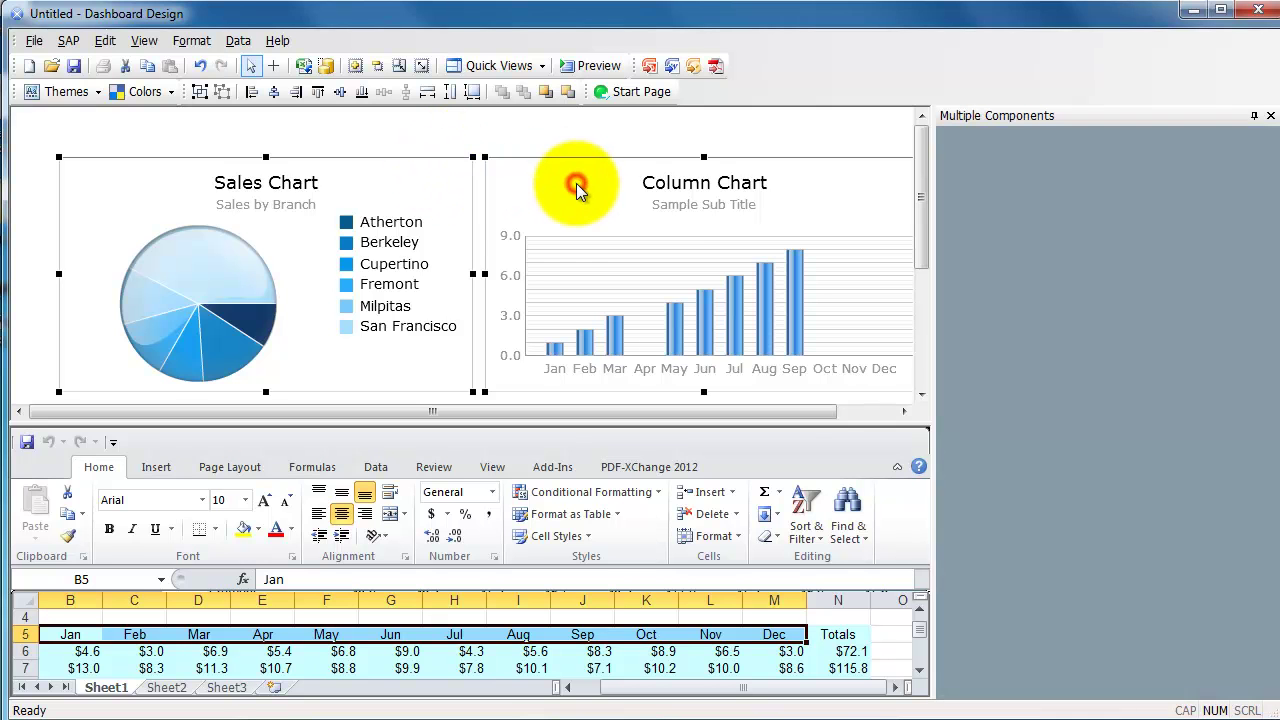
click(254, 98)
key(ctrl+z)
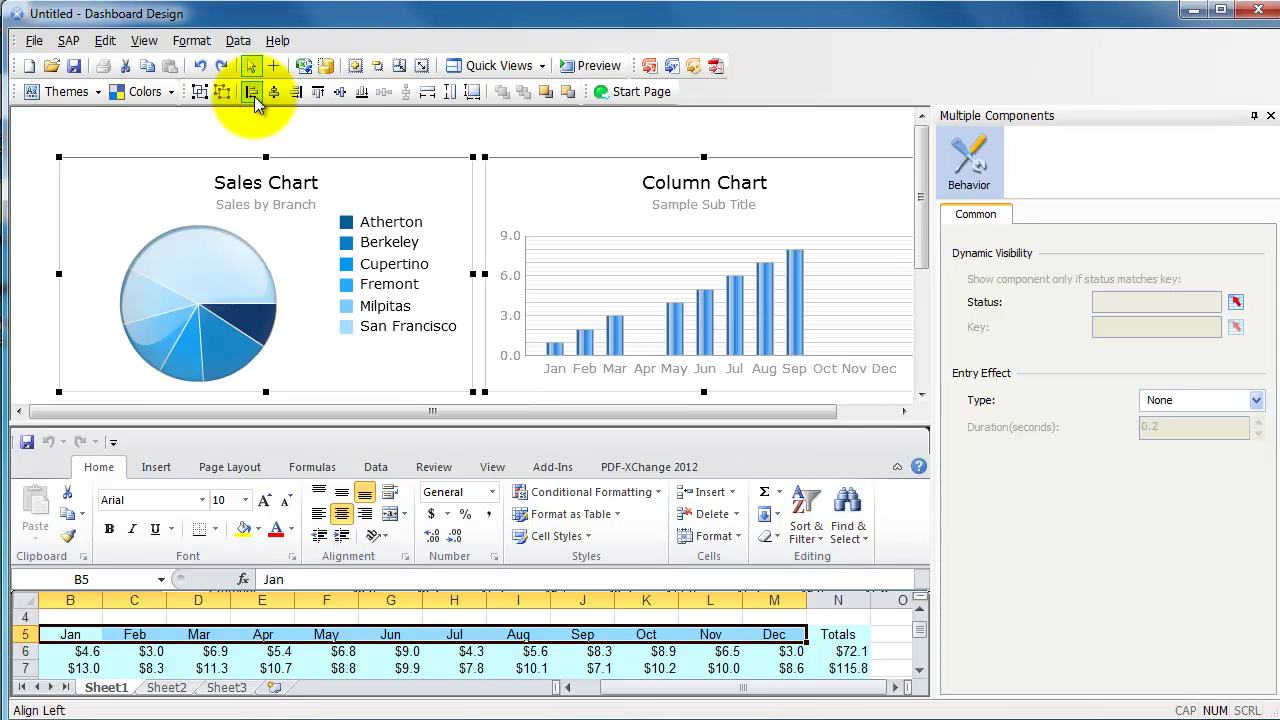
click(482, 140)
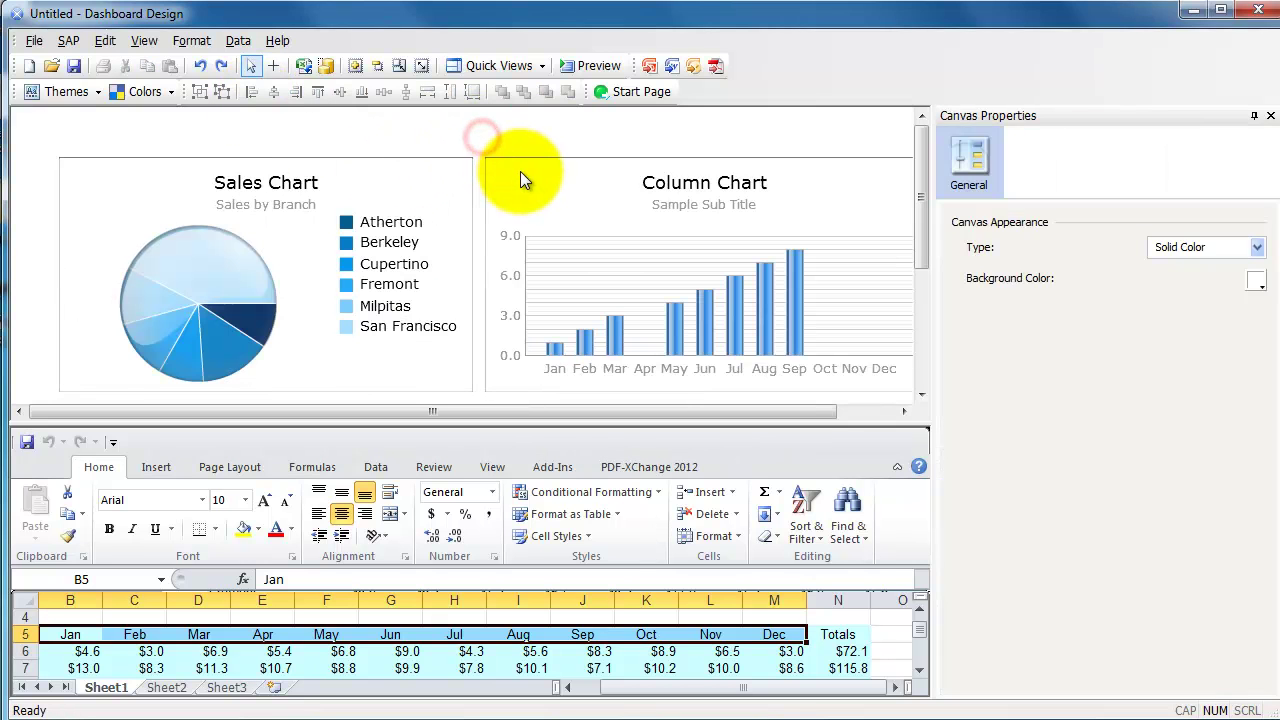
click(520, 173)
ctrl+click(411, 178)
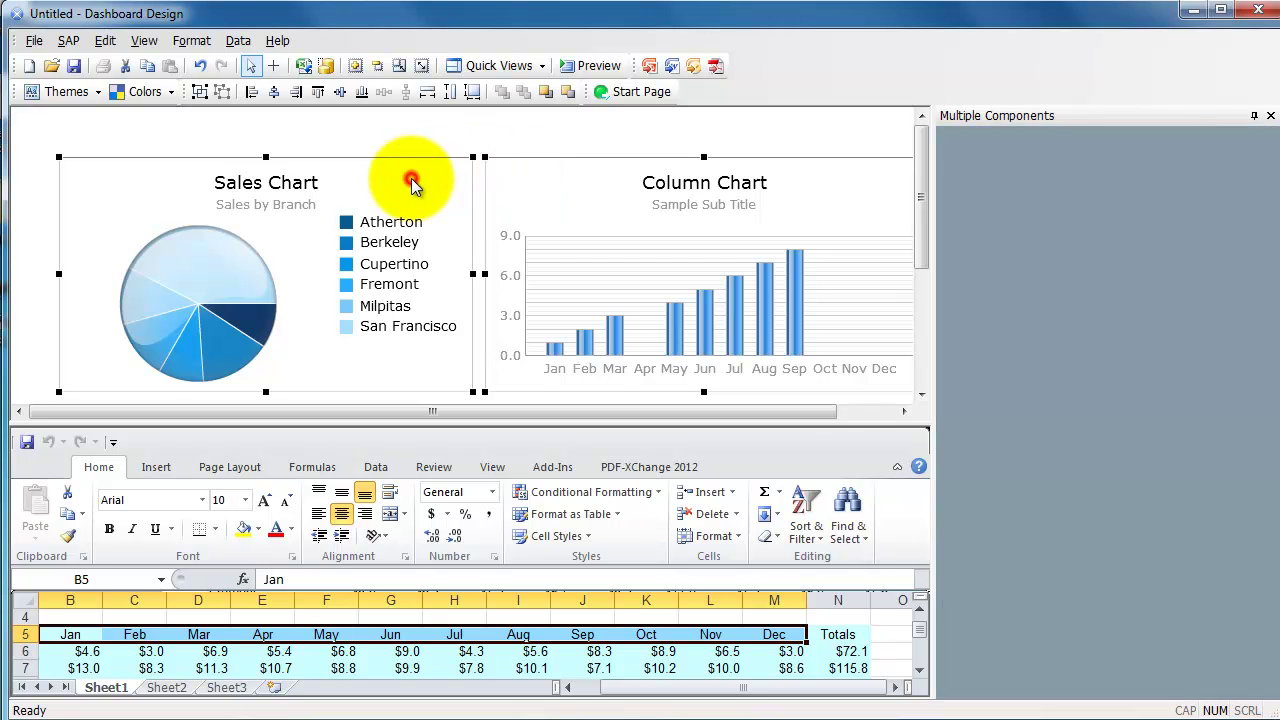
click(251, 91)
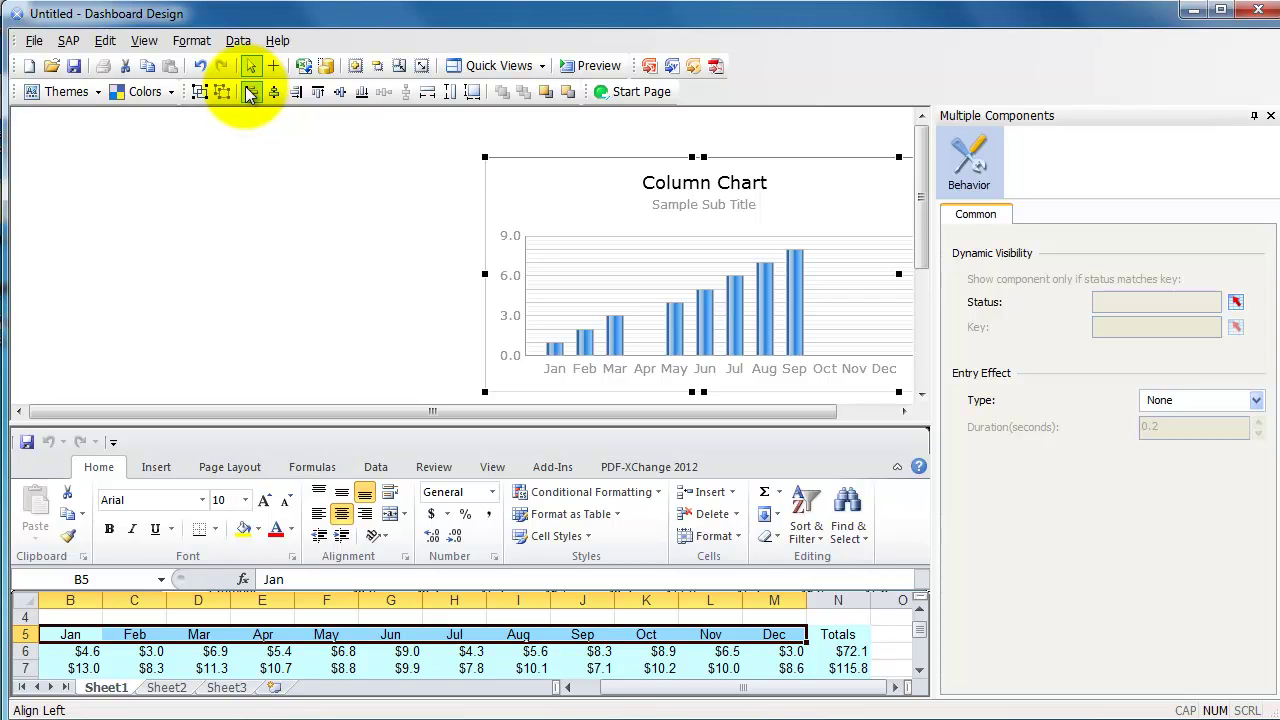
key(ctrl+z)
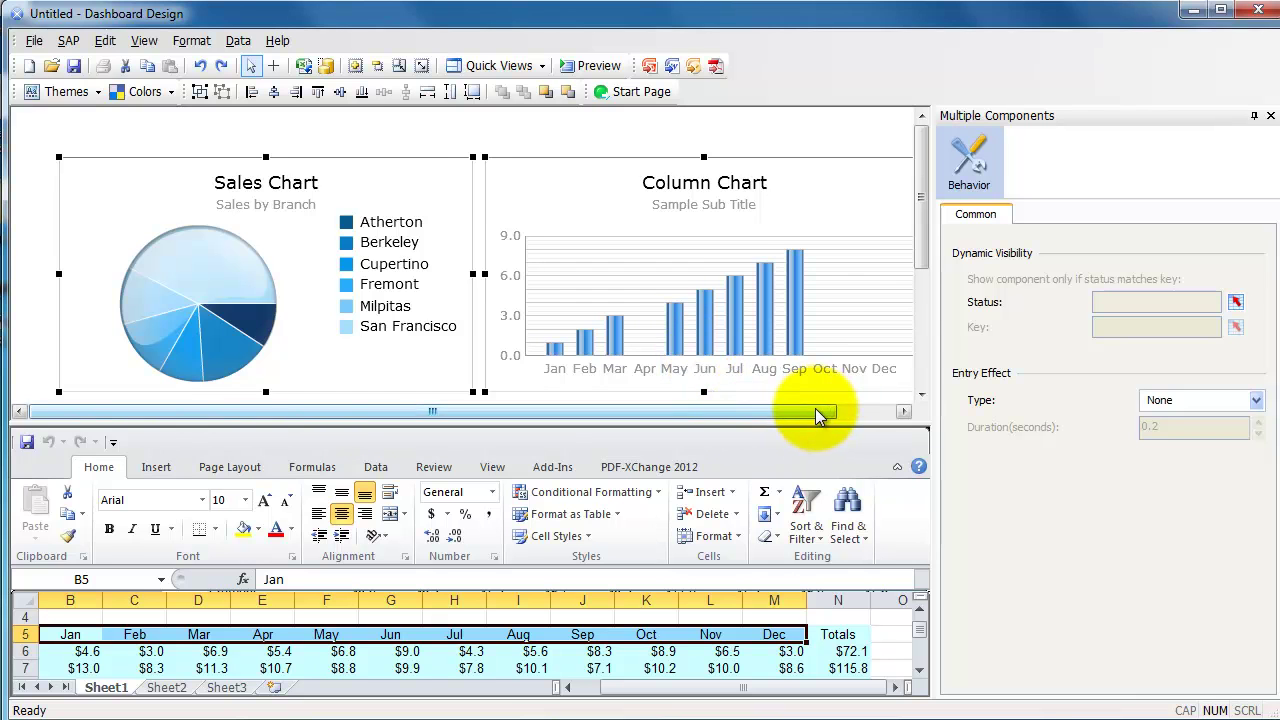
drag(815, 408, 895, 408)
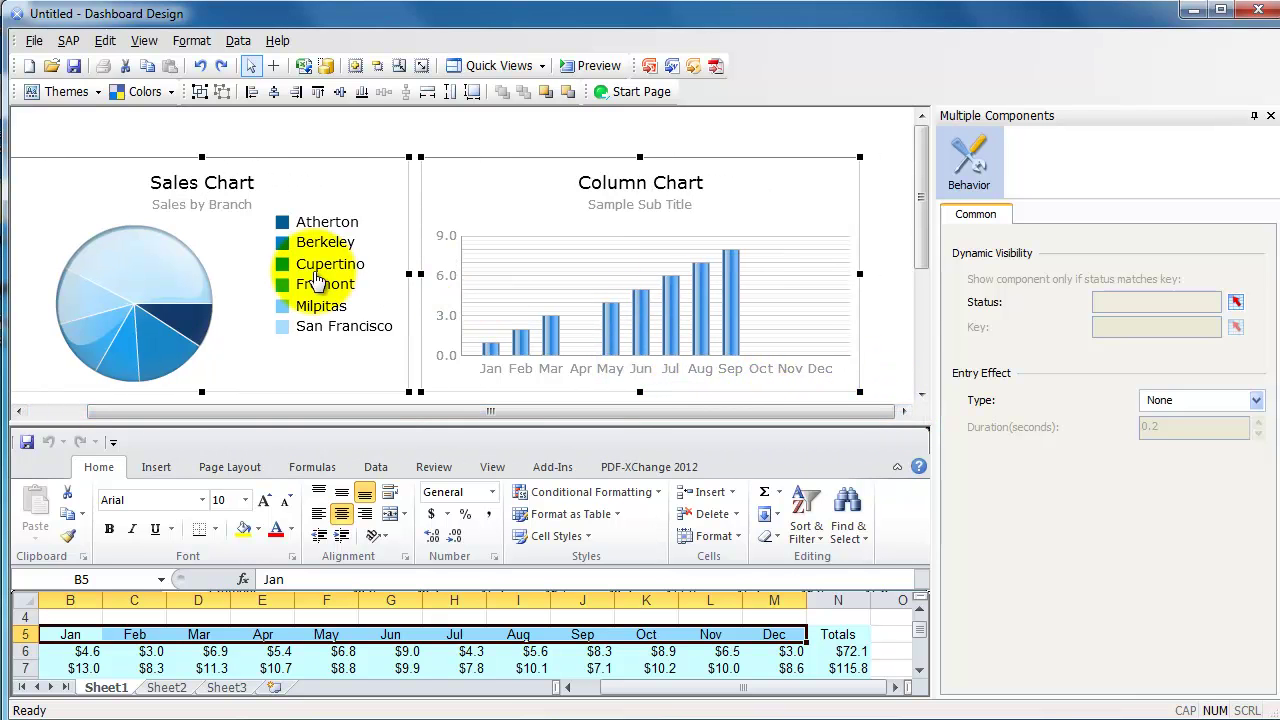
click(327, 134)
click(314, 193)
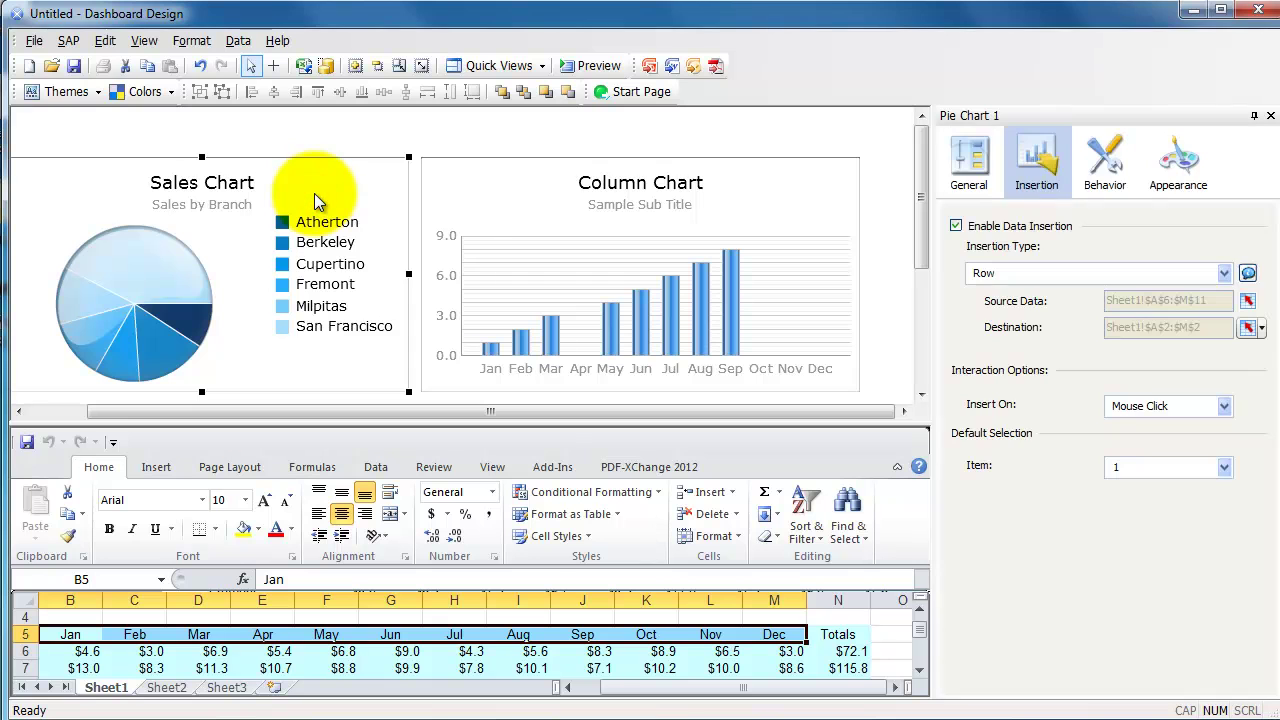
Step: Select only the Column Chart and stretch it taller from its top edge
ctrl+click(459, 215)
click(484, 153)
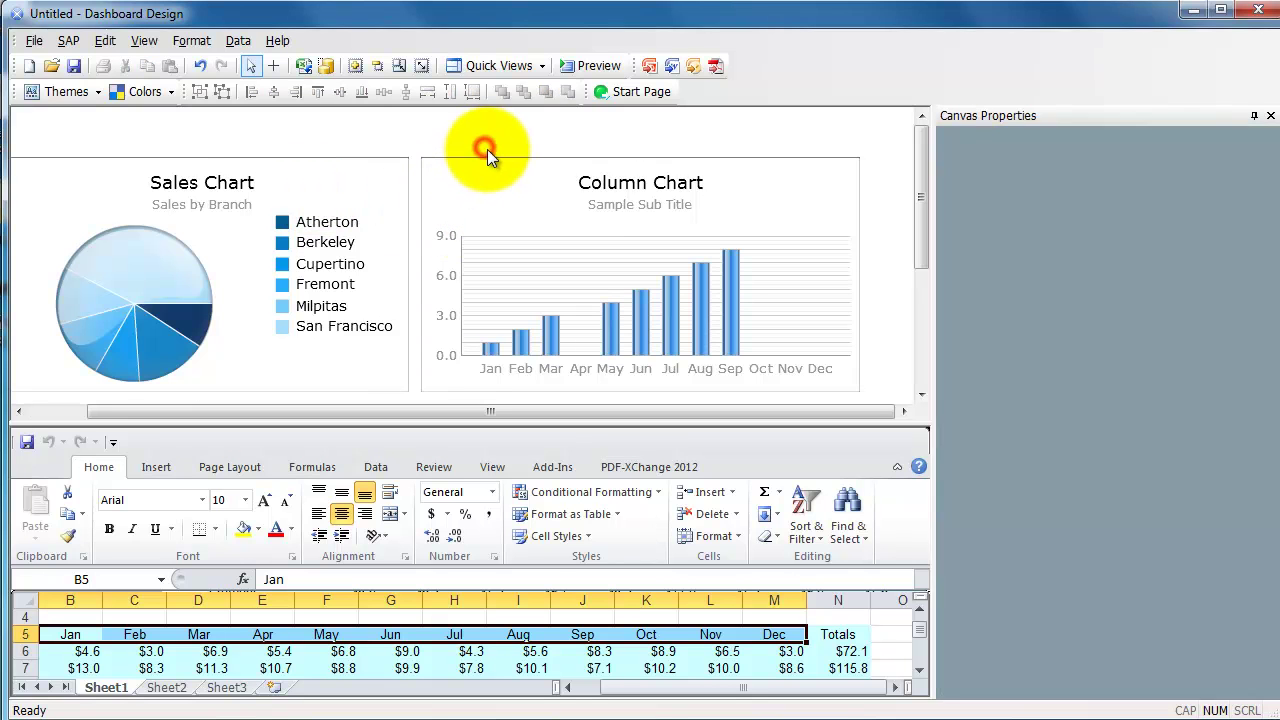
click(492, 161)
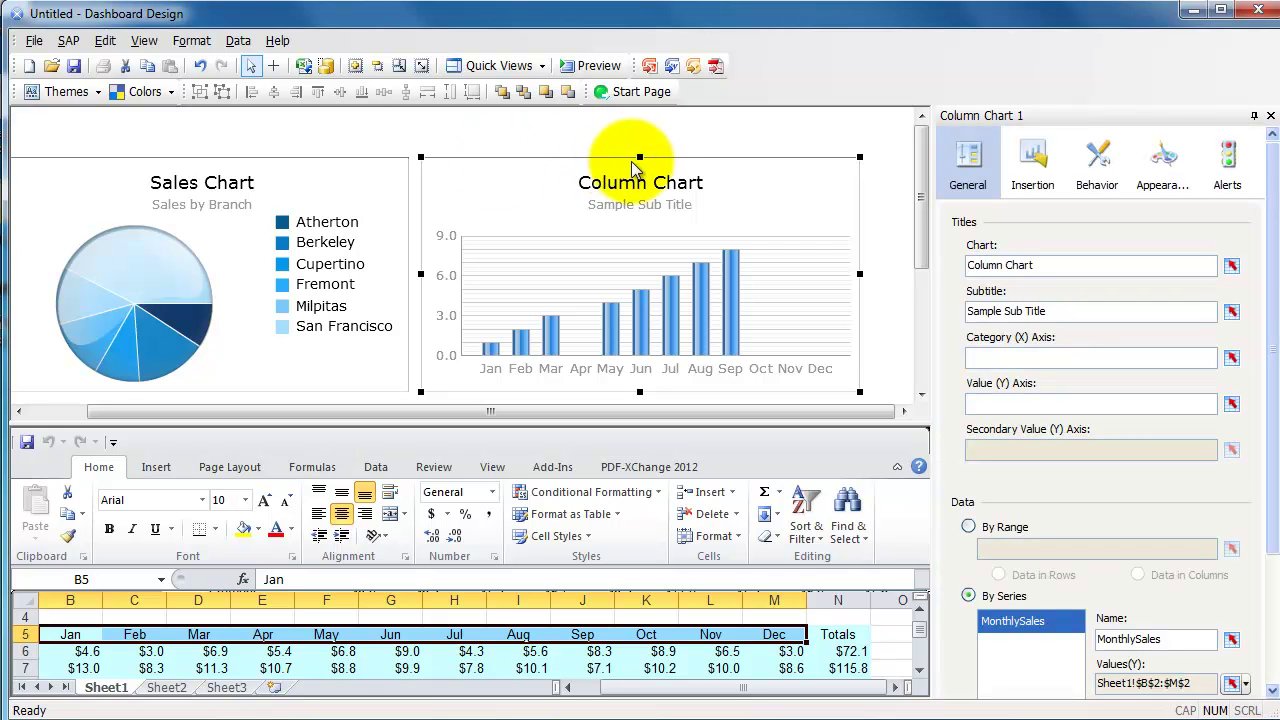
drag(640, 157, 640, 131)
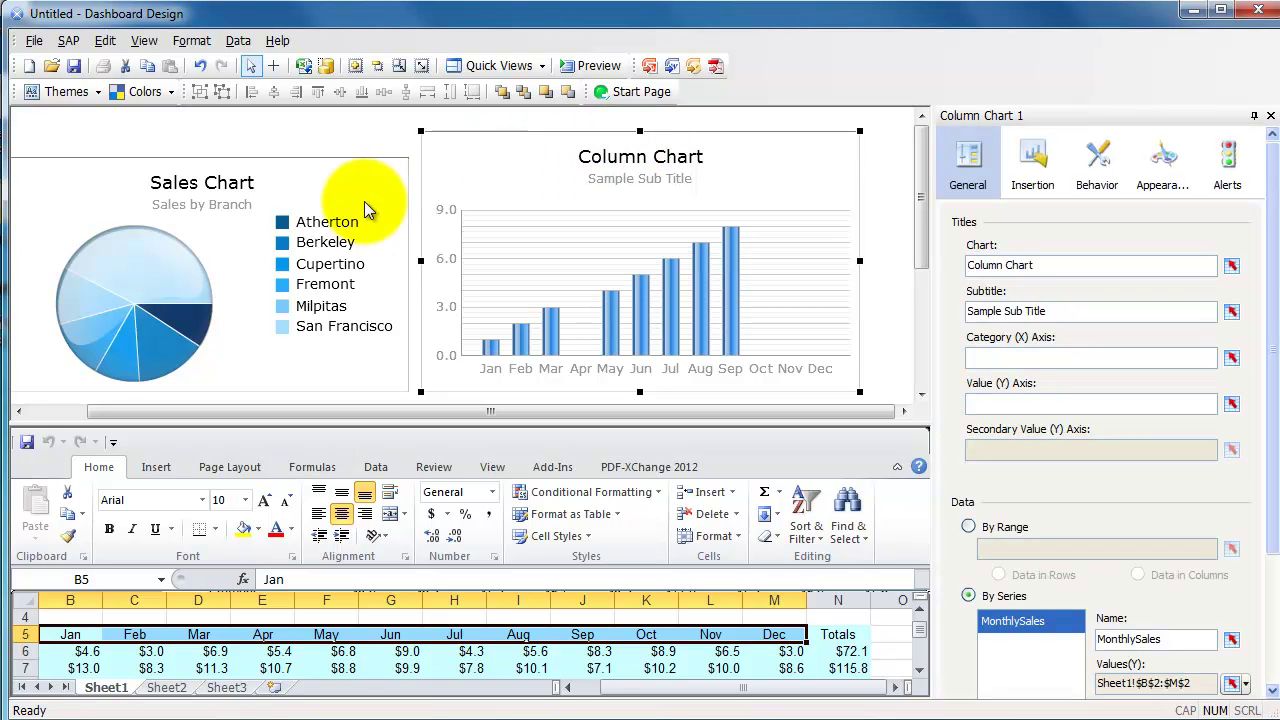
Step: Give the Sales Chart the Column Chart's height and align both charts' tops
click(482, 176)
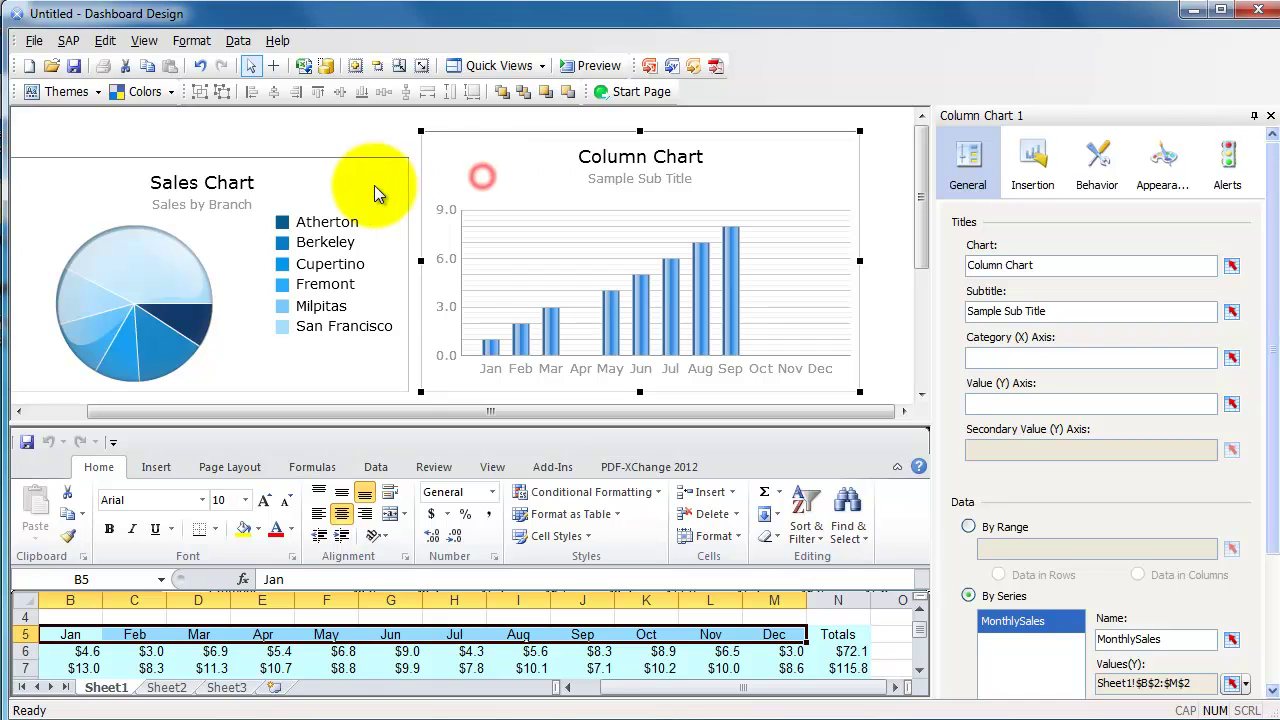
ctrl+click(377, 193)
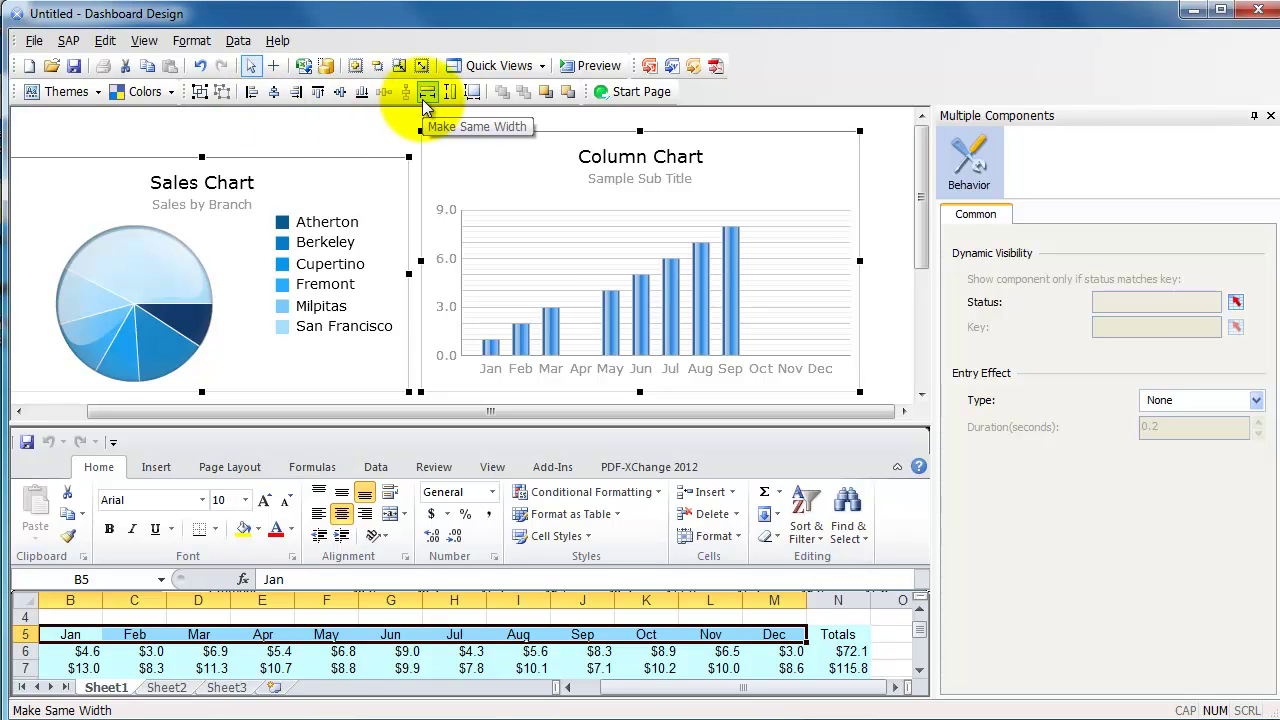
click(446, 100)
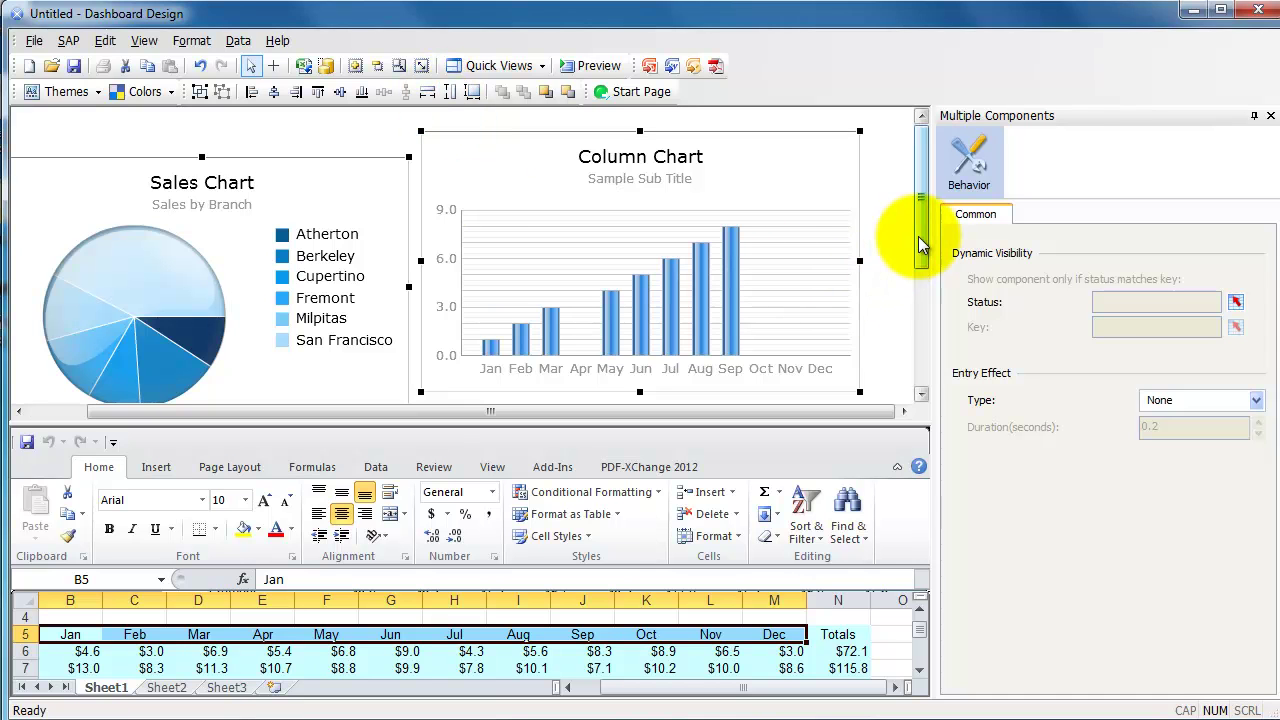
mouse_move(920, 242)
mouse_down()
mouse_move(924, 275)
mouse_move(927, 230)
mouse_up()
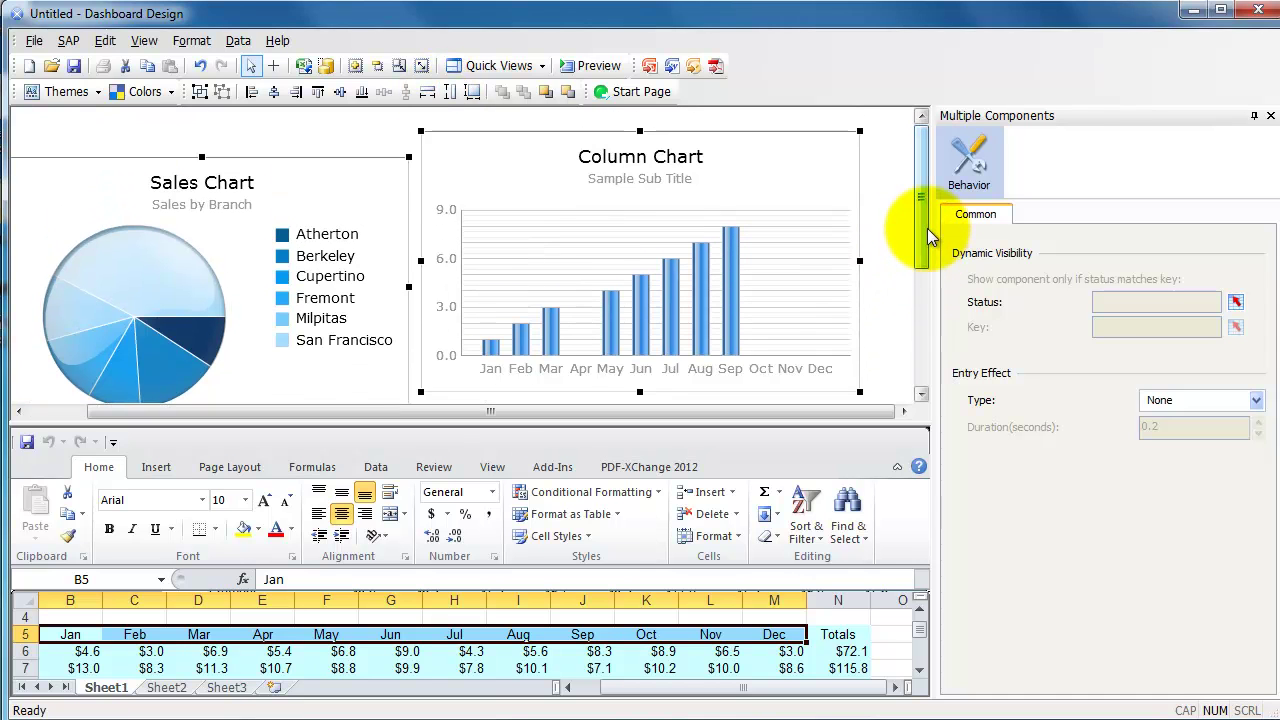
click(318, 91)
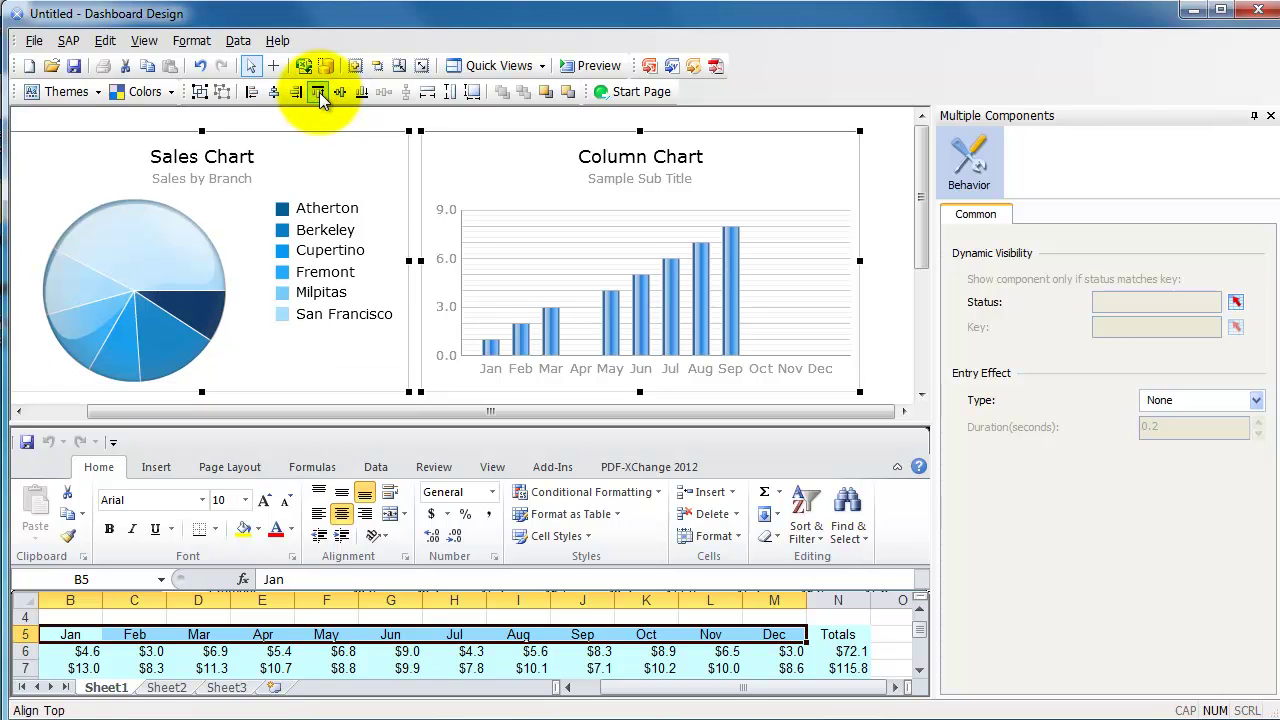